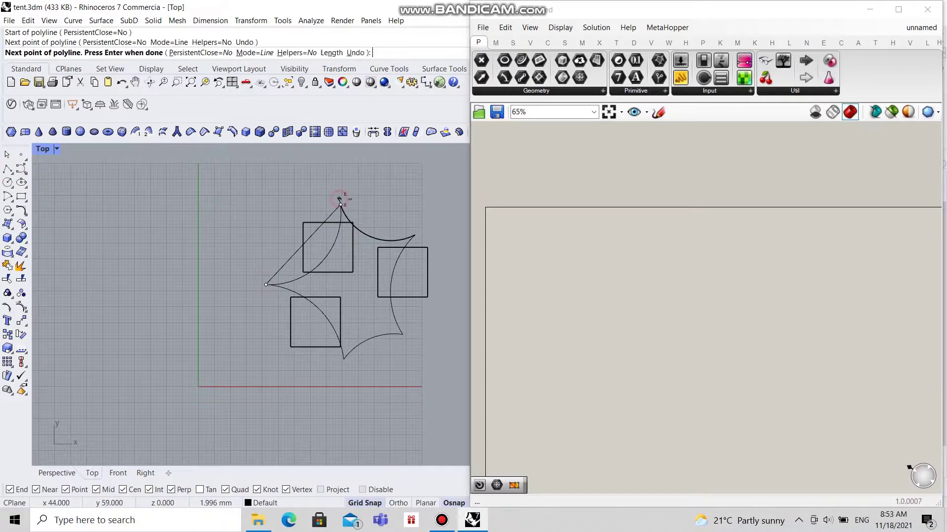
Close a five-sided polyline through the arc endpoints
{"action": "left_click", "coordinate": [416, 235]}
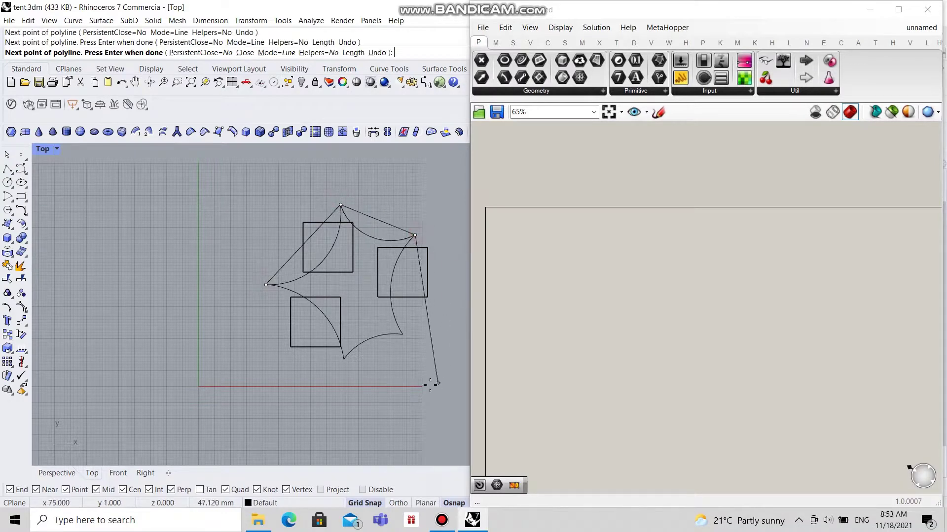
{"action": "left_click", "coordinate": [403, 334]}
{"action": "left_click", "coordinate": [343, 359]}
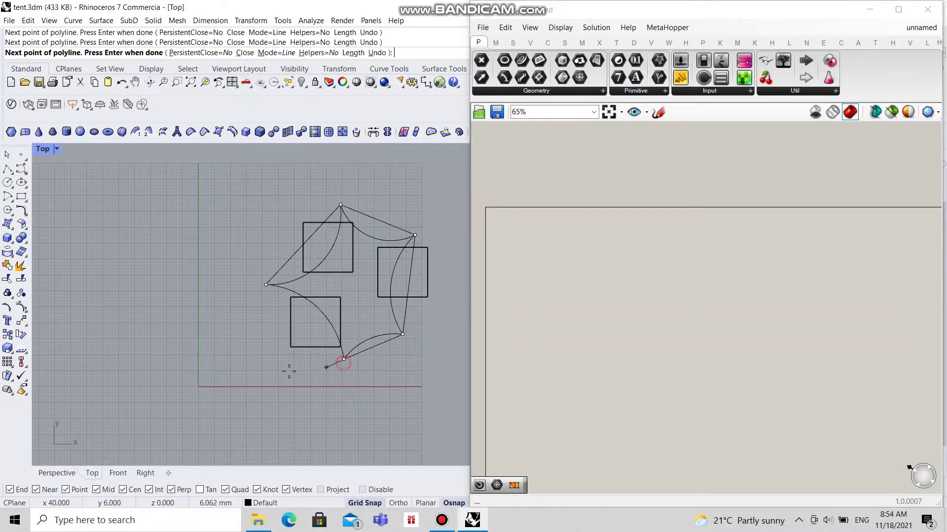
{"action": "left_click", "coordinate": [265, 286]}
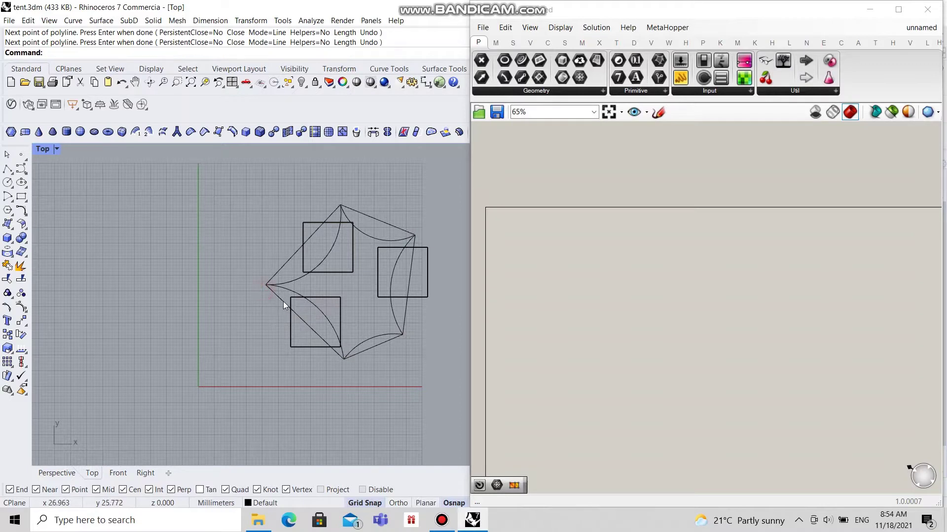
{"action": "left_click", "coordinate": [282, 300]}
{"action": "right_click_drag", "start_coordinate": [268, 311], "coordinate": [253, 315]}
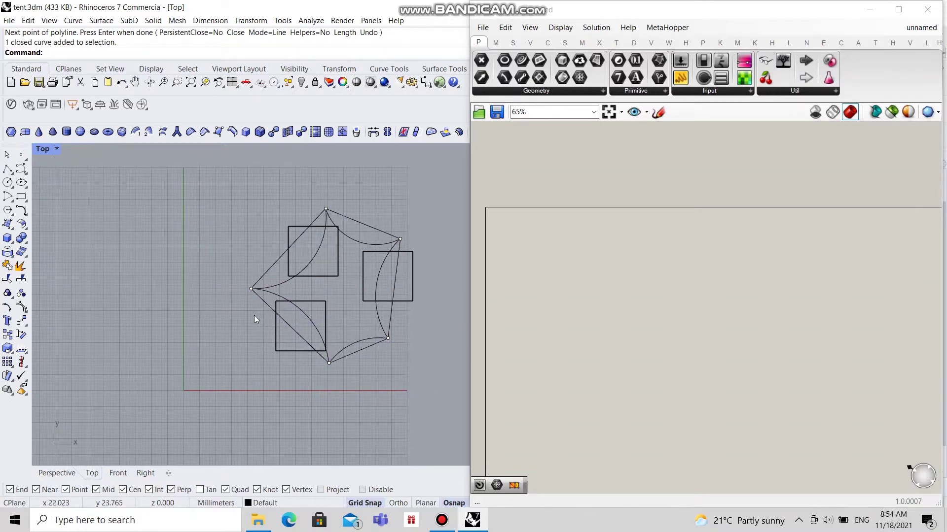
Create a planar surface from the closed outline
{"action": "left_click", "coordinate": [10, 227]}
{"action": "left_click", "coordinate": [39, 227]}
{"action": "left_click", "coordinate": [265, 273]}
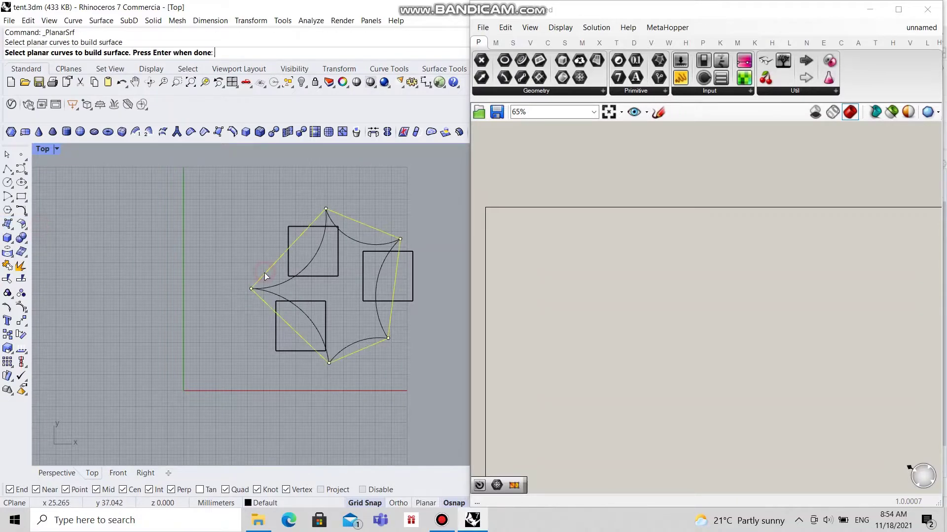
{"action": "key", "text": "Return"}
Rebuild the planar surface at 30×30 points, degree 3
{"action": "left_click", "coordinate": [335, 297]}
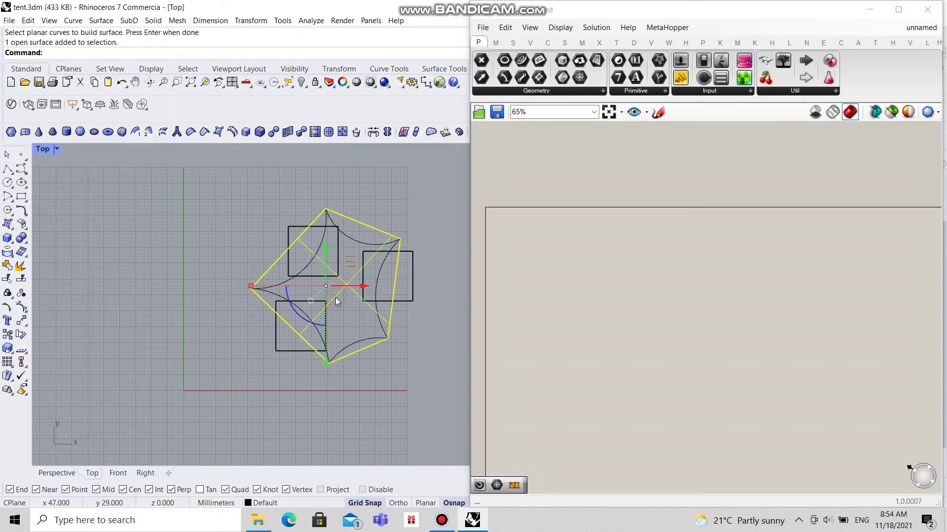
{"action": "type", "text": "Rebuil"}
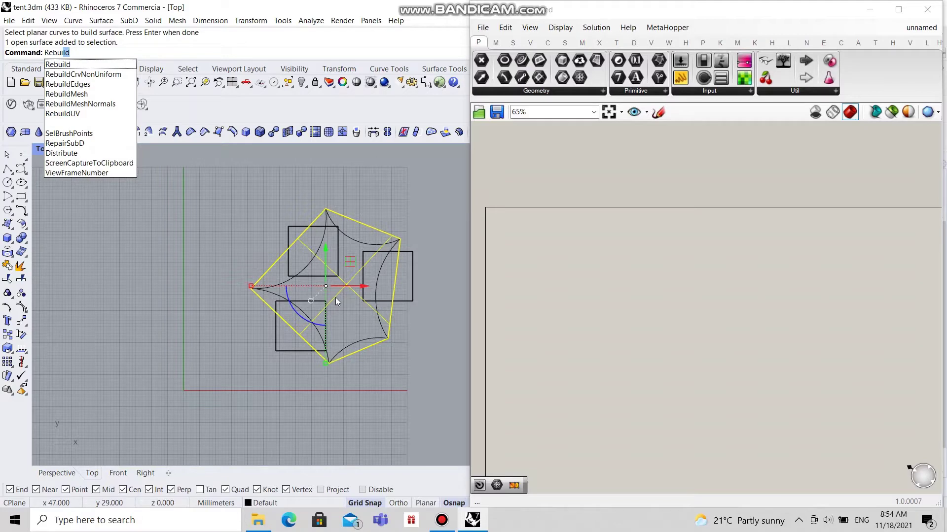
{"action": "key", "text": "Return"}
{"action": "left_click", "coordinate": [444, 383]}
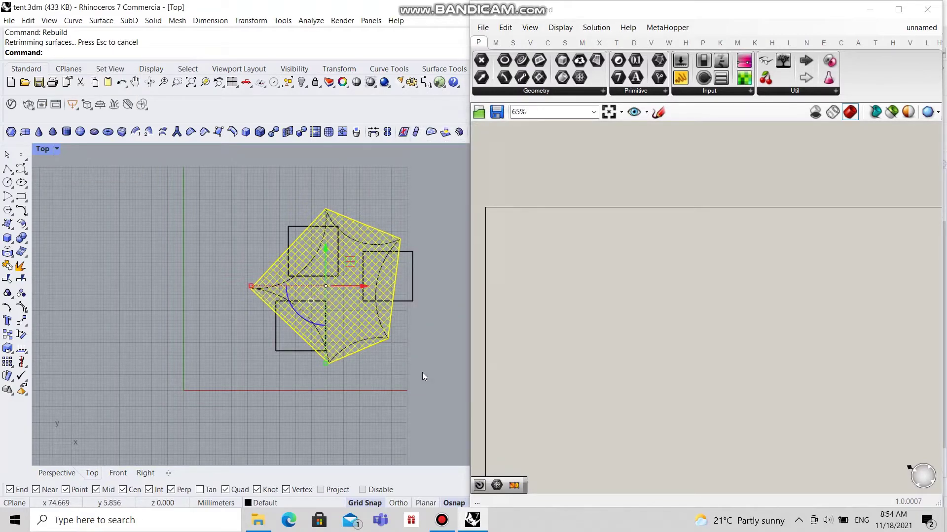
Mesh the rebuilt surface into 697 points and 747 polygons
{"action": "type", "text": "Mesh"}
{"action": "key", "text": "Return"}
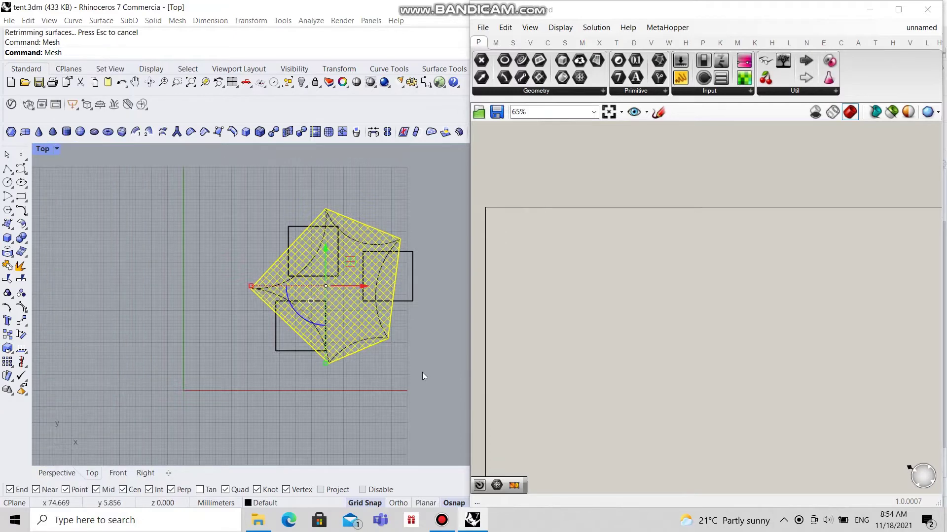
{"action": "left_click", "coordinate": [384, 278]}
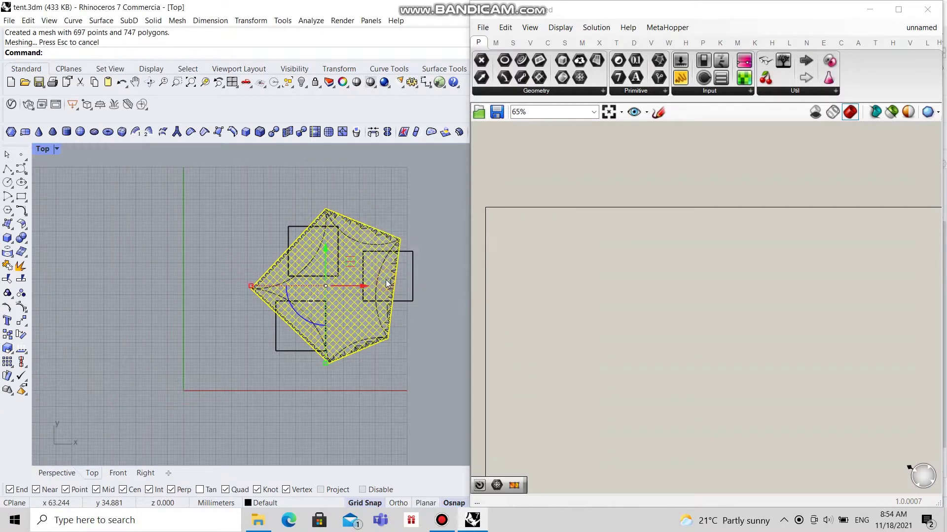
{"action": "scroll", "coordinate": [364, 223], "scroll_direction": "up", "scroll_amount": 2}
{"action": "left_click", "coordinate": [386, 220]}
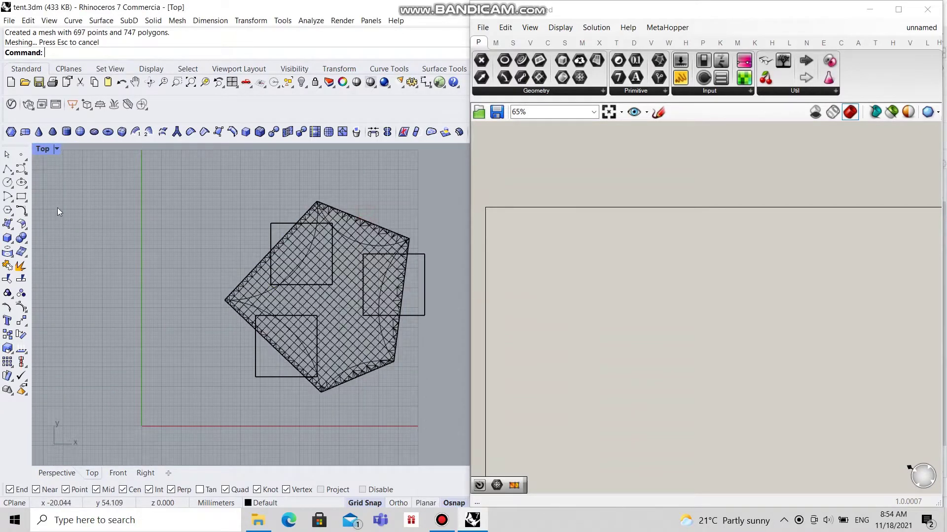
Use Multiple Points to place points on the mesh's top, upper-right, lower-right, bottom and left corners and its centre vertex
{"action": "right_click", "coordinate": [22, 155]}
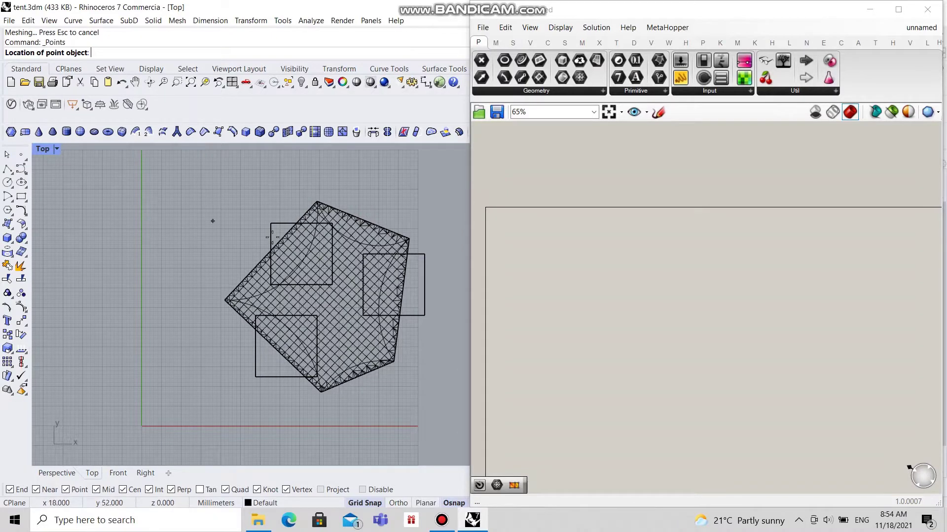
{"action": "left_click", "coordinate": [318, 203]}
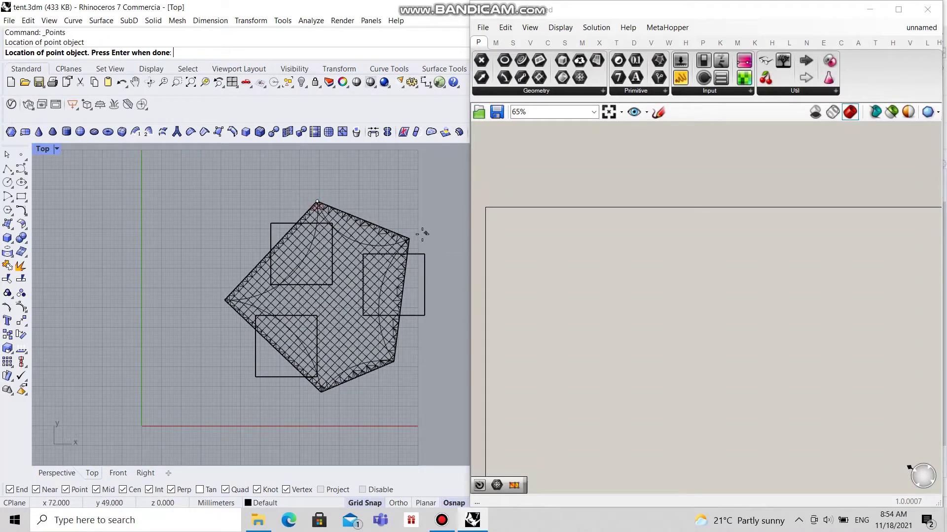
{"action": "left_click", "coordinate": [409, 239]}
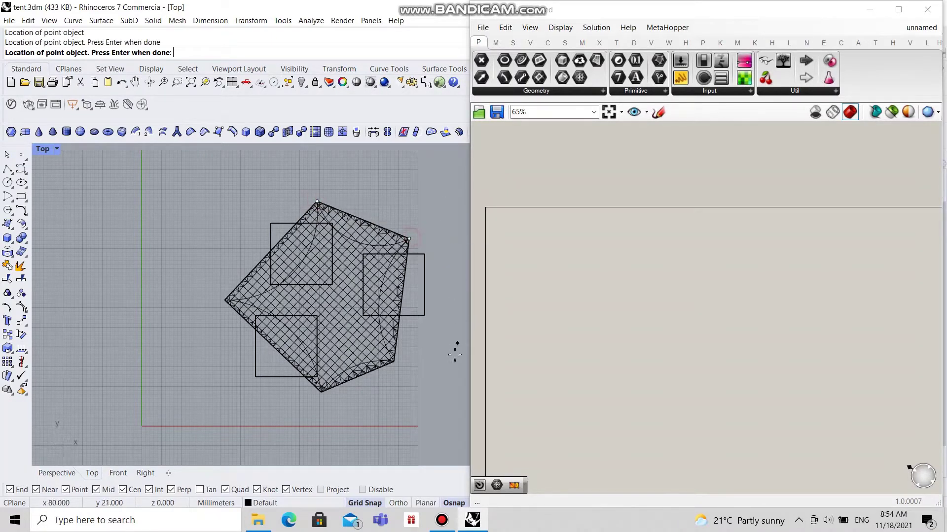
{"action": "left_click", "coordinate": [395, 365]}
{"action": "left_click", "coordinate": [318, 403]}
{"action": "left_click", "coordinate": [226, 301]}
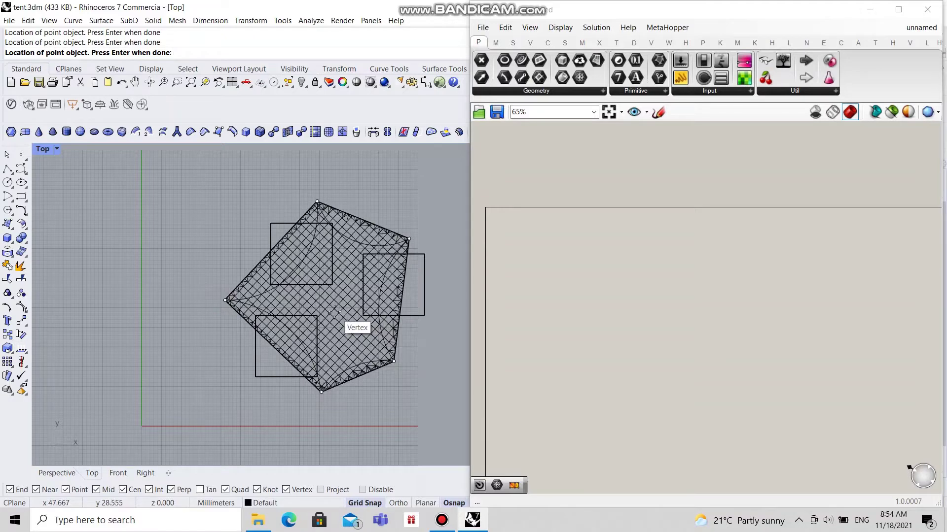
{"action": "scroll", "coordinate": [333, 313], "scroll_direction": "up", "scroll_amount": 5}
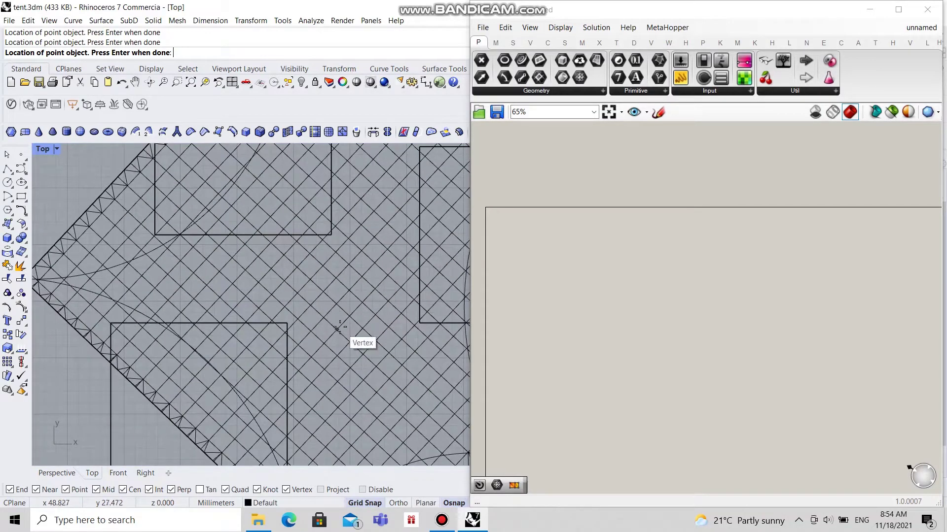
{"action": "left_click", "coordinate": [339, 328]}
{"action": "scroll", "coordinate": [266, 298], "scroll_direction": "down", "scroll_amount": 5}
{"action": "key", "text": "Return"}
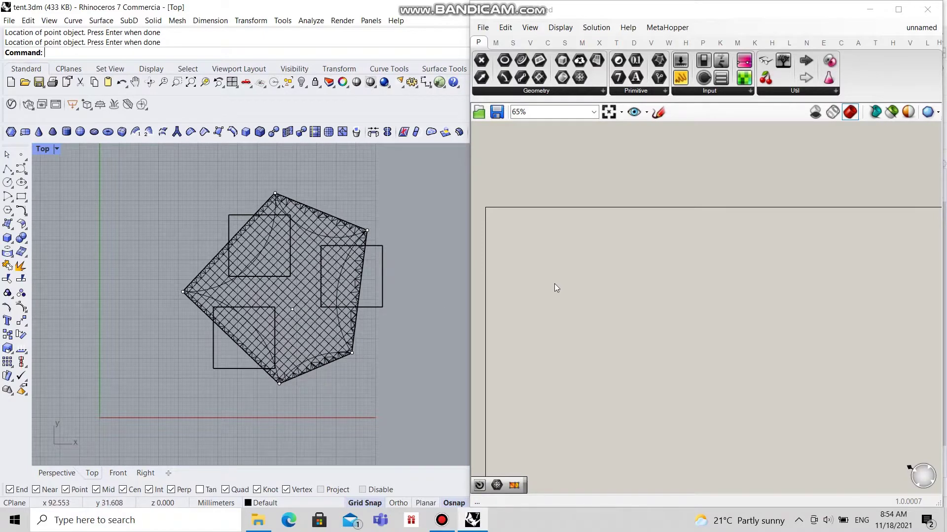
{"action": "scroll", "coordinate": [554, 284], "scroll_direction": "up", "scroll_amount": 1}
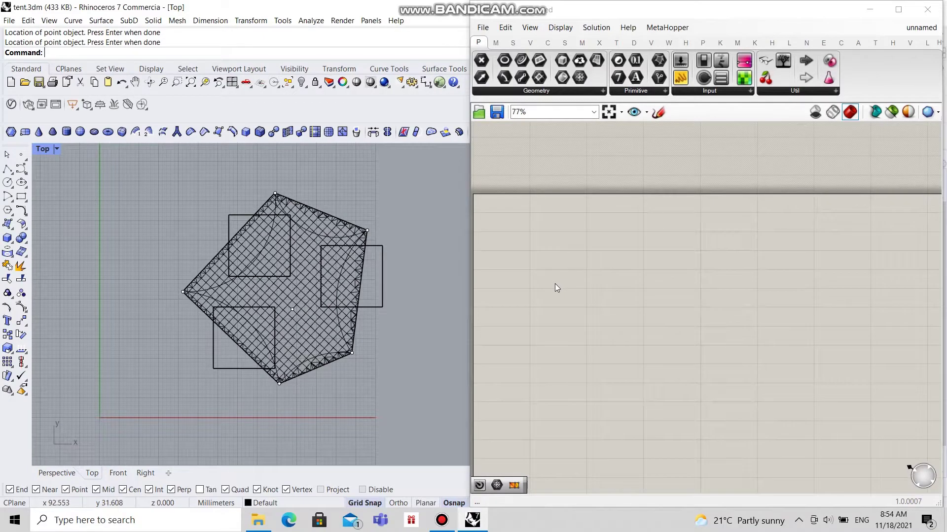
Add a Mesh parameter and a Point parameter to the Grasshopper canvas
{"action": "scroll", "coordinate": [572, 279], "scroll_direction": "up", "scroll_amount": 1}
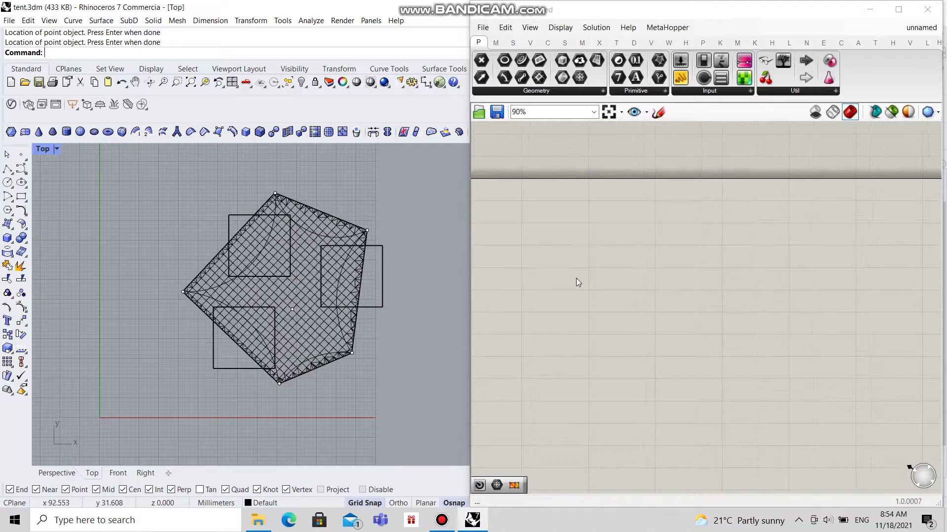
{"action": "double_click", "coordinate": [635, 287]}
{"action": "type", "text": "mesh"}
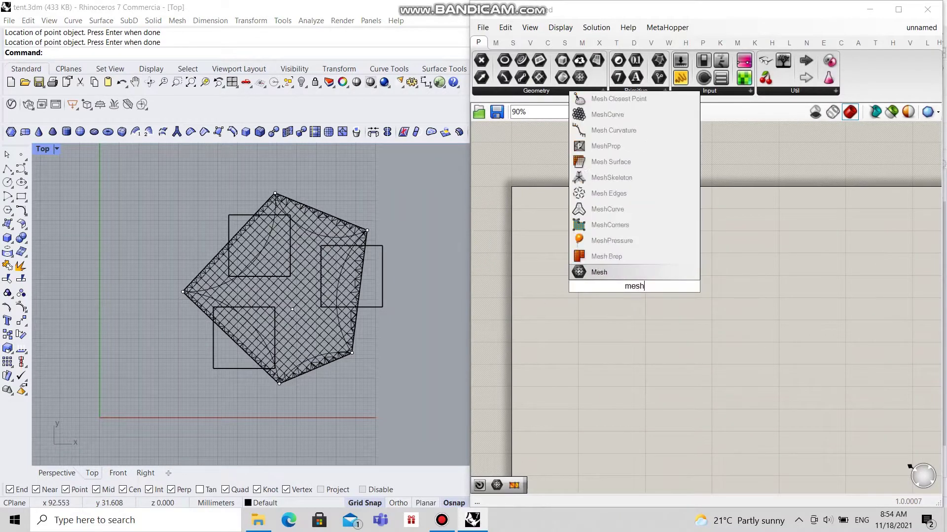
{"action": "key", "text": "Return"}
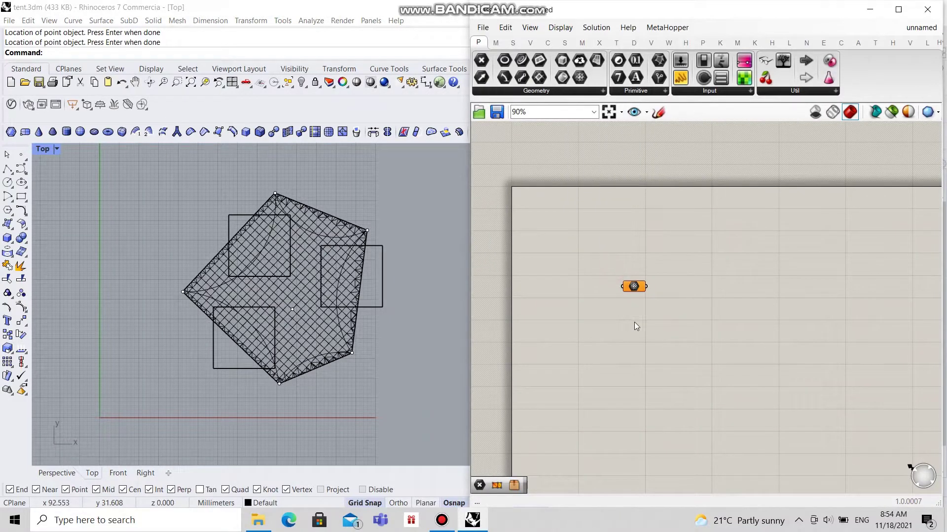
{"action": "double_click", "coordinate": [634, 323]}
{"action": "type", "text": "poin"}
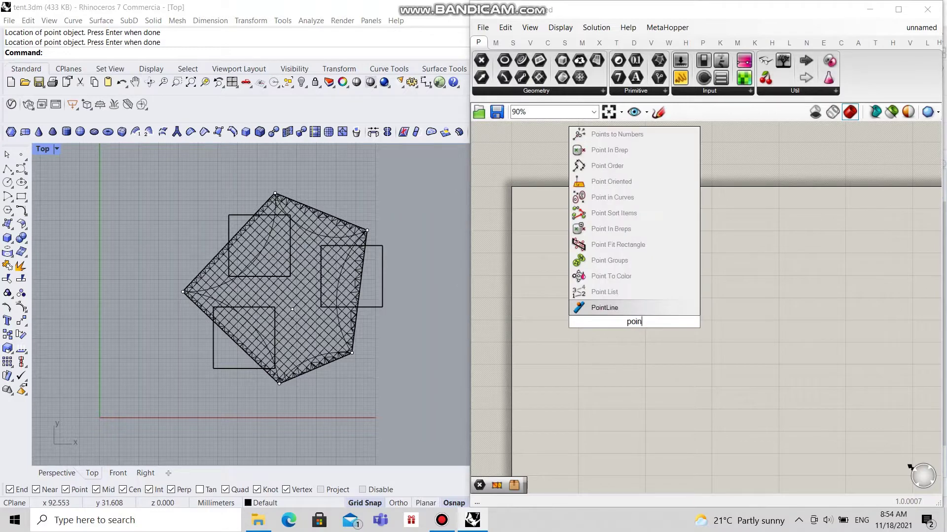
{"action": "type", "text": "t"}
{"action": "left_click", "coordinate": [620, 309]}
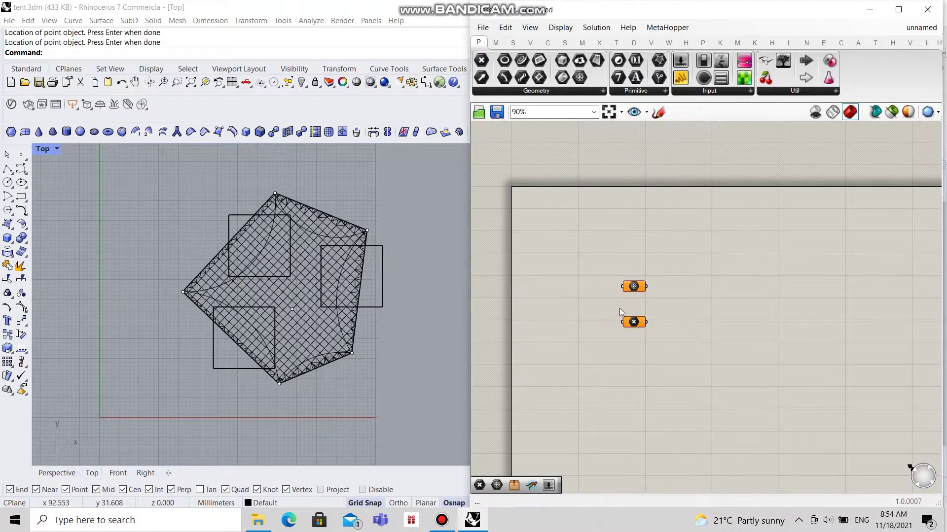
{"action": "scroll", "coordinate": [631, 290], "scroll_direction": "up", "scroll_amount": 3}
Reference the tent mesh from Rhino in the Mesh parameter
{"action": "right_click", "coordinate": [631, 279]}
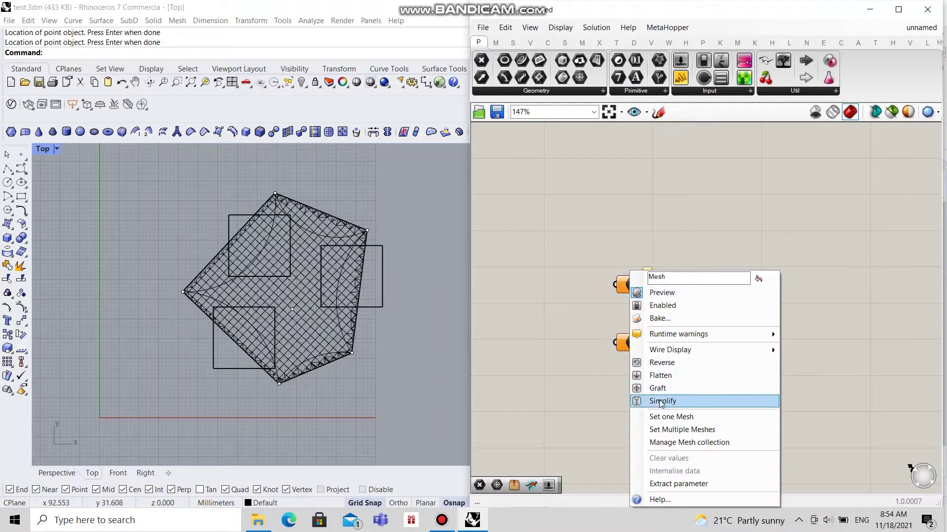
{"action": "left_click", "coordinate": [671, 417]}
{"action": "left_click", "coordinate": [310, 273]}
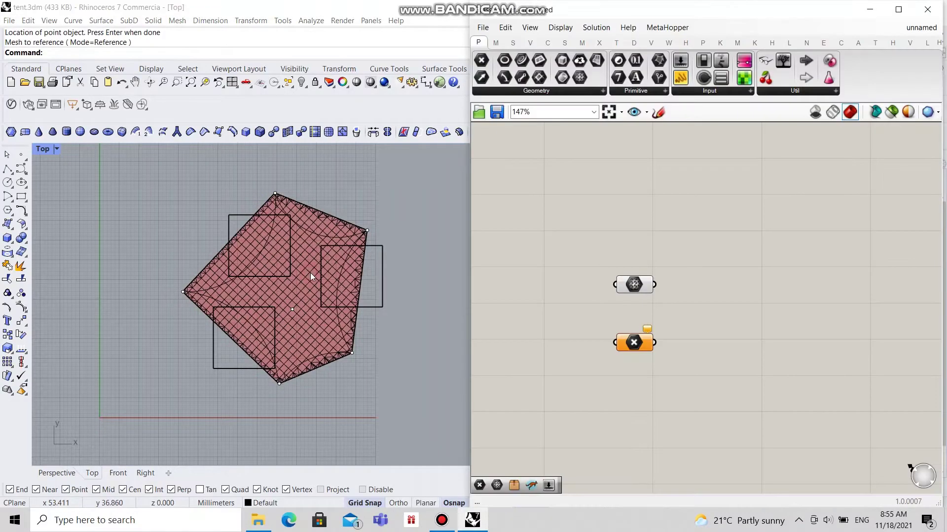
Select the mesh's five corner vertices and centre point in Rhino
{"action": "left_click", "coordinate": [276, 194]}
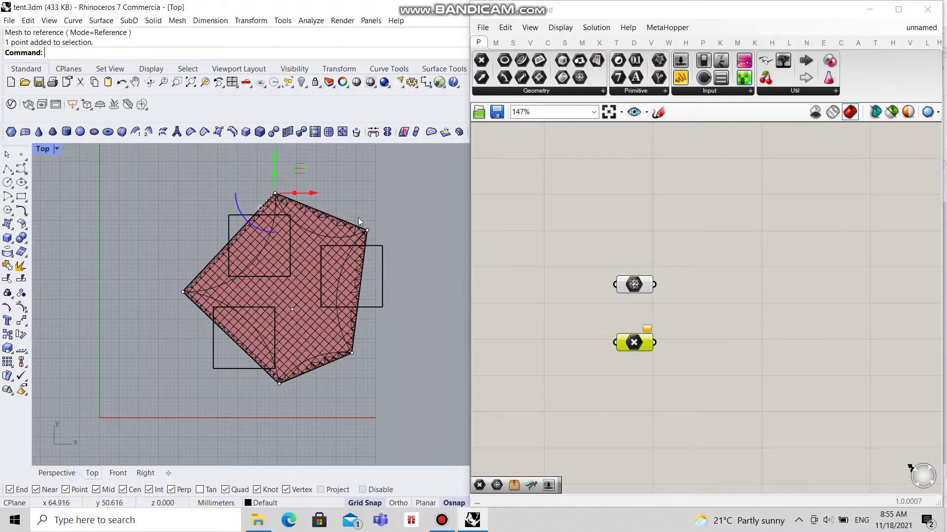
{"action": "left_click", "coordinate": [321, 212]}
{"action": "left_click", "coordinate": [308, 320]}
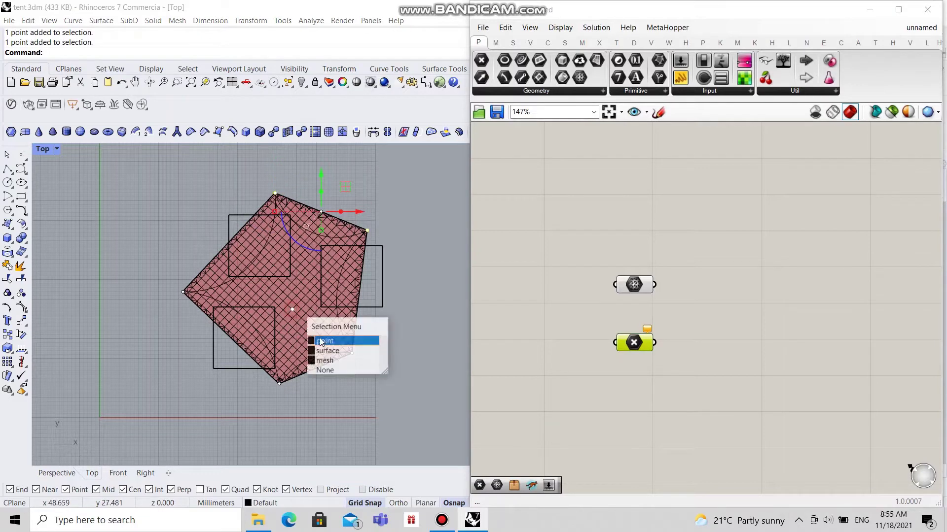
{"action": "left_click", "coordinate": [323, 342]}
{"action": "left_click", "coordinate": [352, 354]}
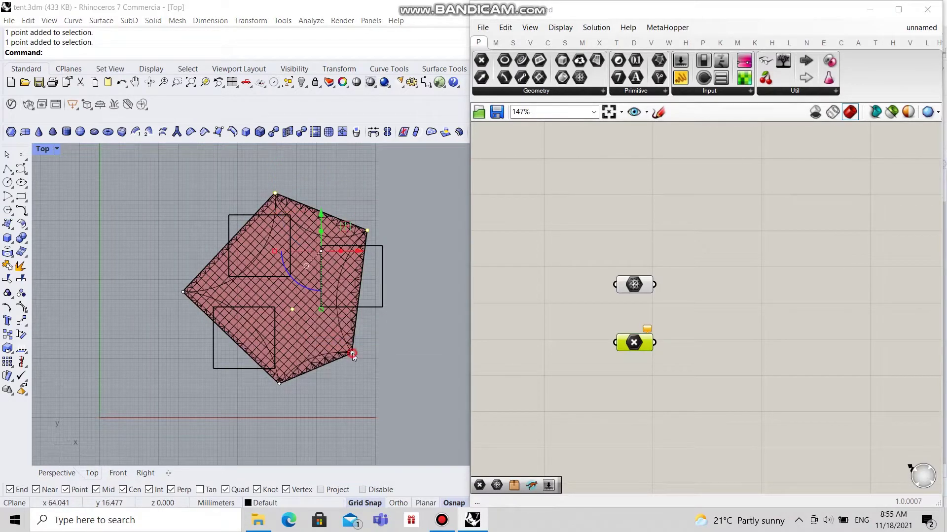
{"action": "left_click", "coordinate": [387, 384]}
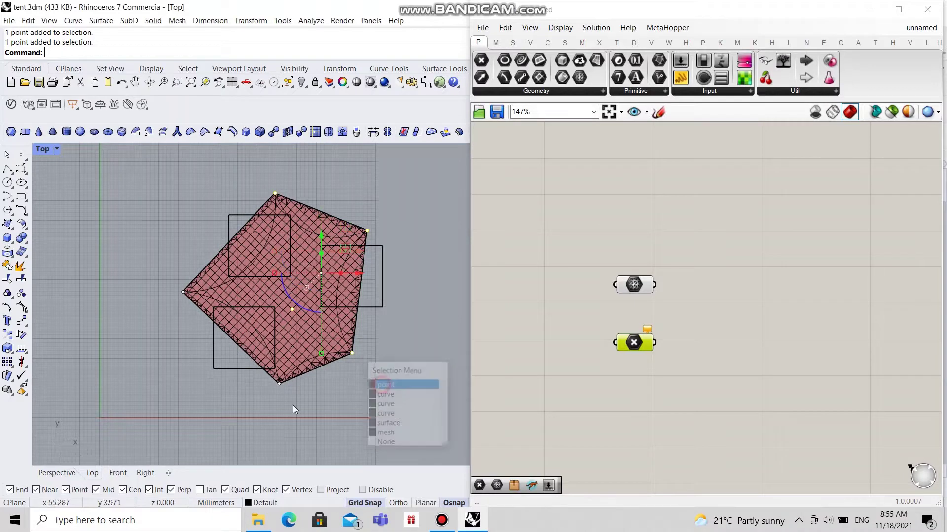
{"action": "left_click", "coordinate": [279, 382], "text": "shift"}
{"action": "left_click_drag", "start_coordinate": [187, 309], "coordinate": [190, 310], "text": "shift"}
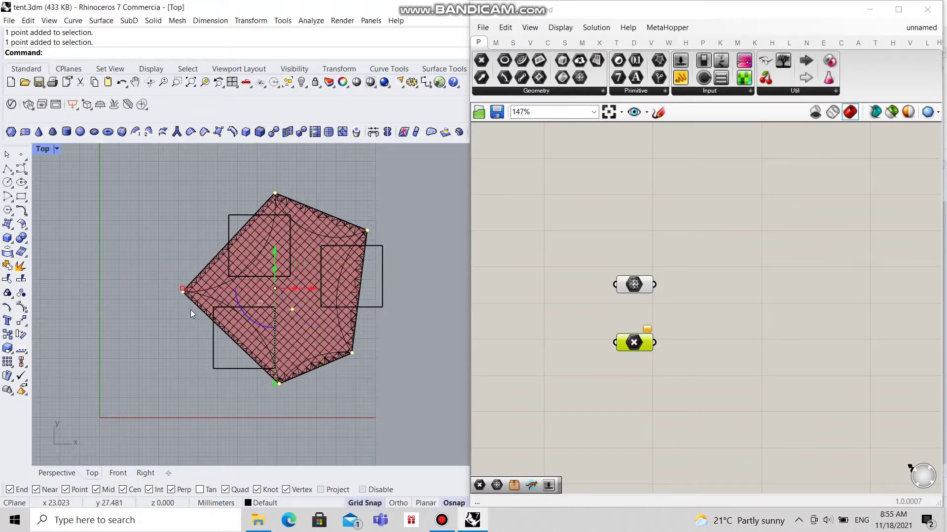
Store the selected vertices in the Point parameter with Set Multiple Points
{"action": "right_click", "coordinate": [636, 344]}
{"action": "left_click", "coordinate": [672, 430]}
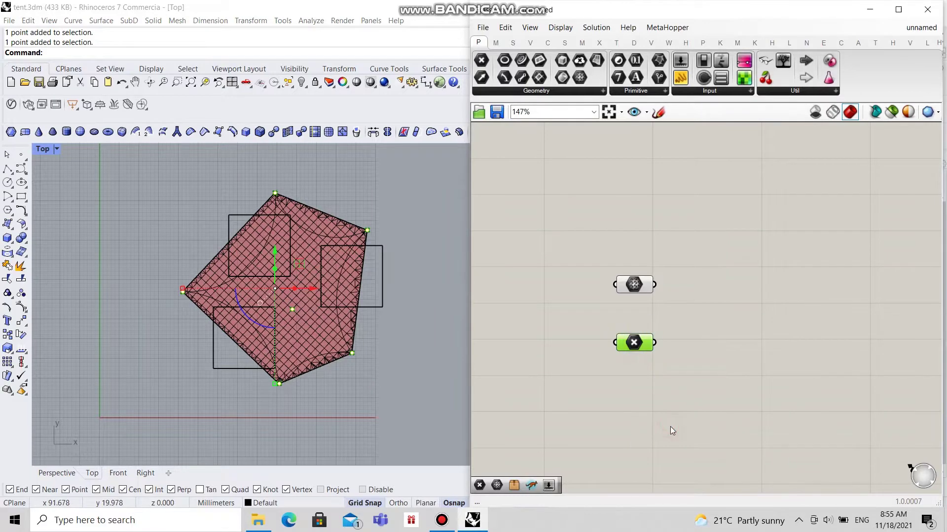
{"action": "left_click", "coordinate": [636, 392]}
{"action": "left_click", "coordinate": [426, 335]}
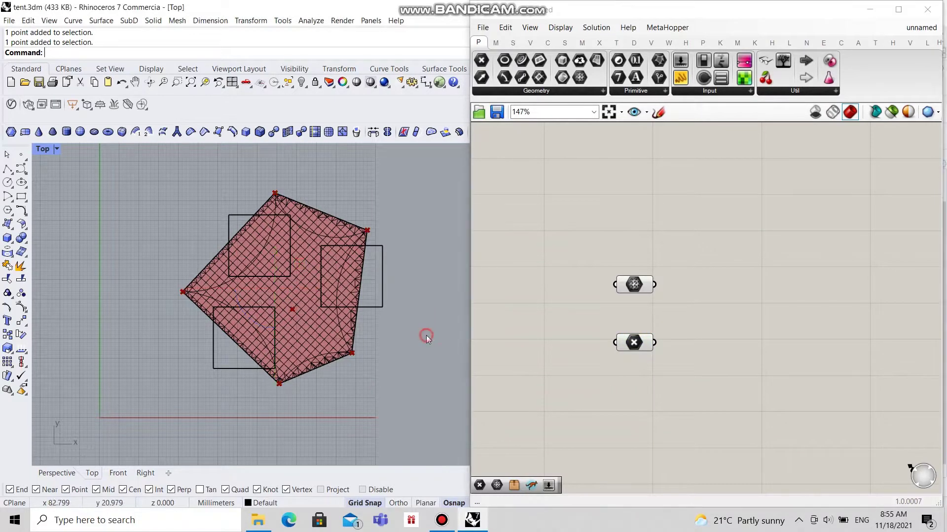
{"action": "right_click_drag", "start_coordinate": [424, 338], "coordinate": [415, 343]}
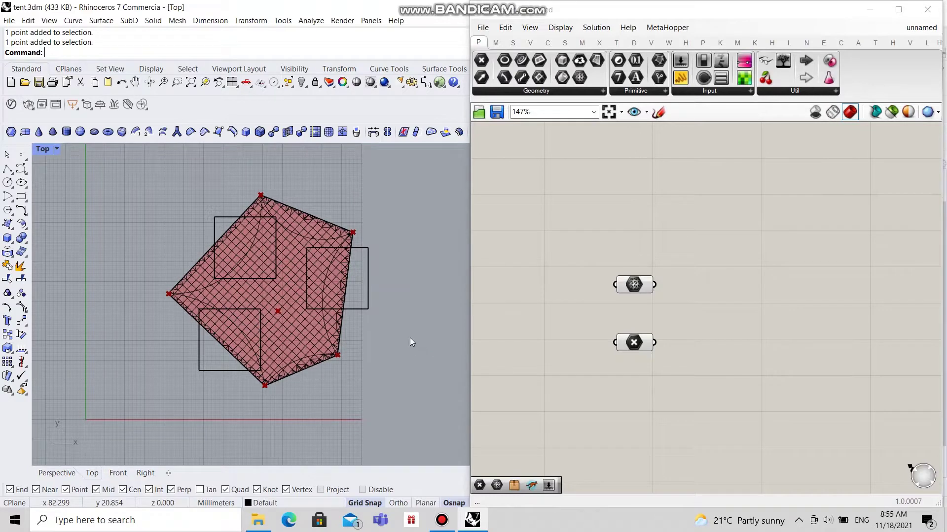
{"action": "right_click_drag", "start_coordinate": [655, 317], "coordinate": [598, 318]}
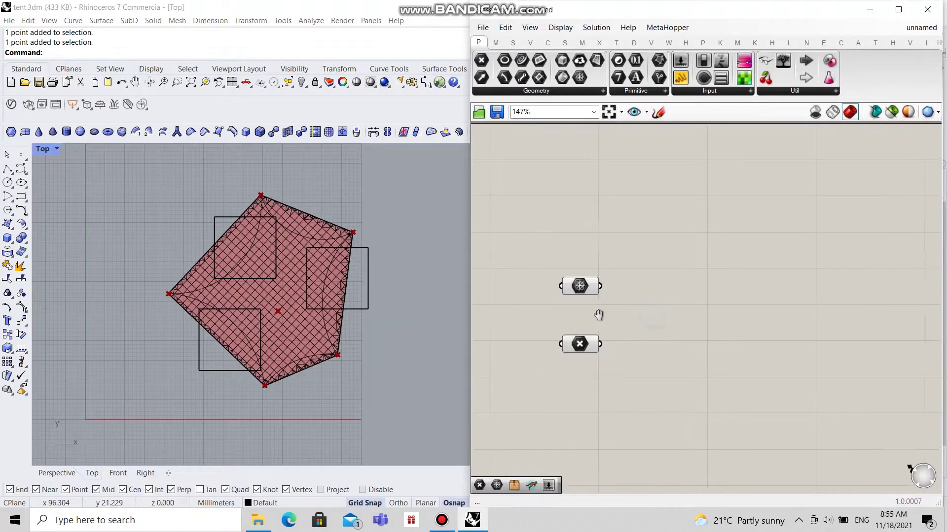
Add a SpringsFromMesh component and feed it the tent mesh
{"action": "double_click", "coordinate": [721, 281]}
{"action": "type", "text": "s"}
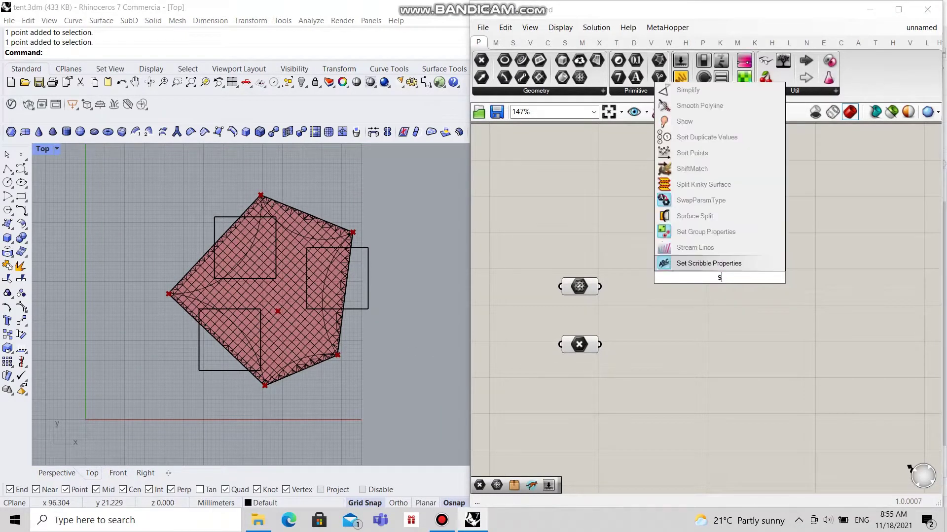
{"action": "type", "text": "prings"}
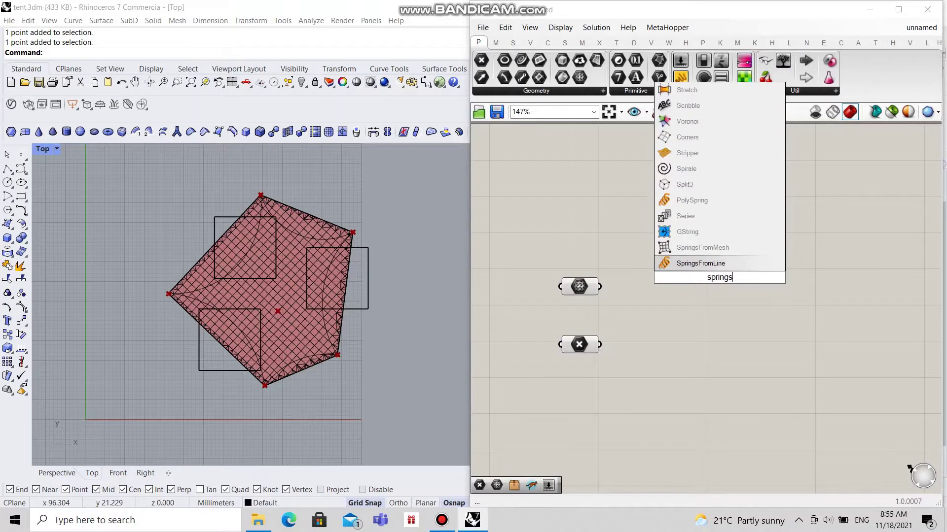
{"action": "left_click", "coordinate": [705, 248]}
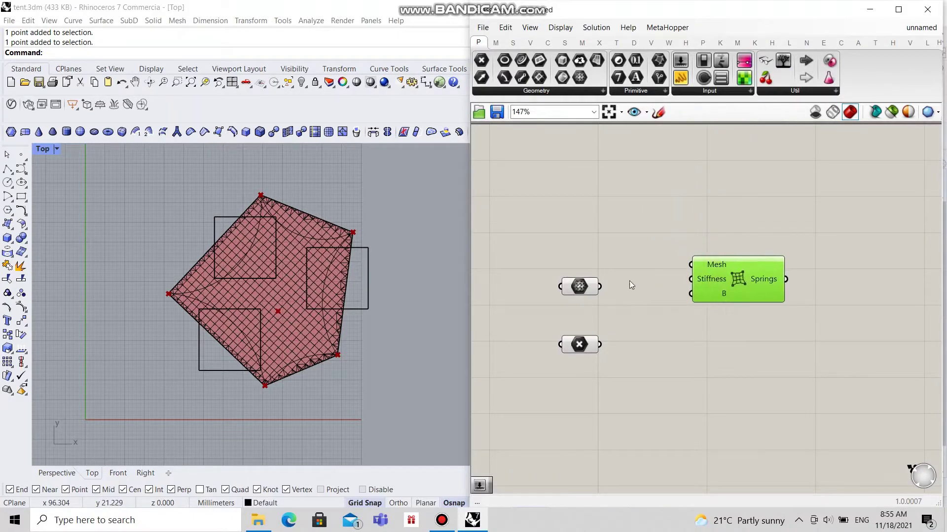
{"action": "left_click_drag", "start_coordinate": [601, 287], "coordinate": [755, 281]}
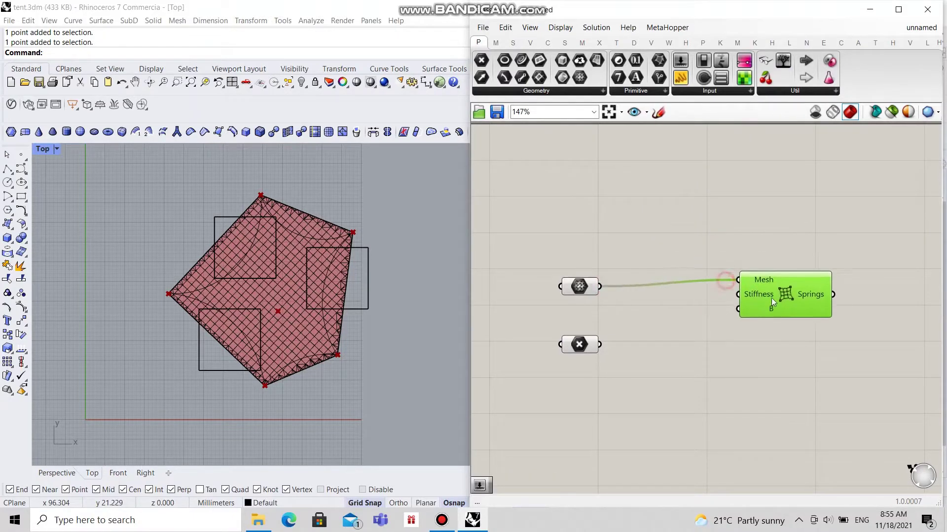
Wire a number slider set to 0.7 into the springs' B input
{"action": "double_click", "coordinate": [663, 320]}
{"action": "type", "text": "0.7"}
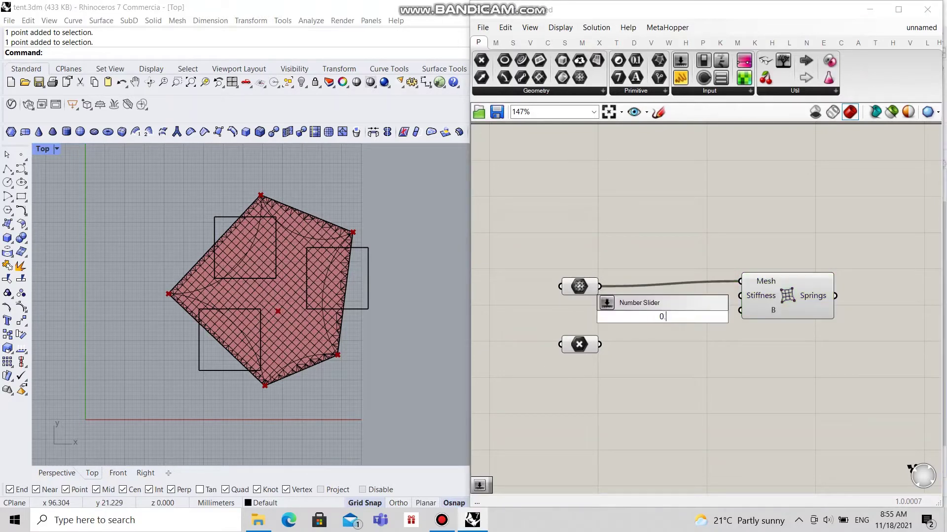
{"action": "key", "text": "Return"}
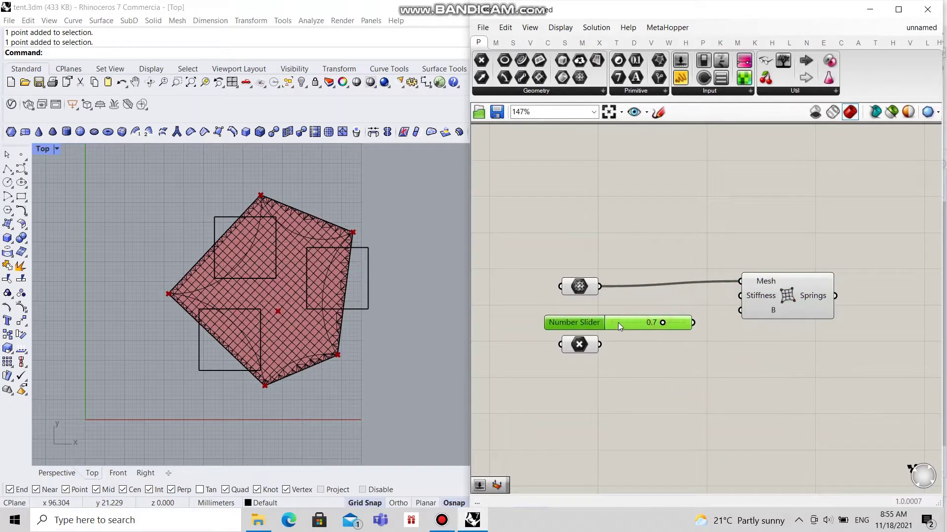
{"action": "left_click_drag", "start_coordinate": [693, 322], "coordinate": [730, 320]}
{"action": "left_click_drag", "start_coordinate": [578, 348], "coordinate": [583, 393]}
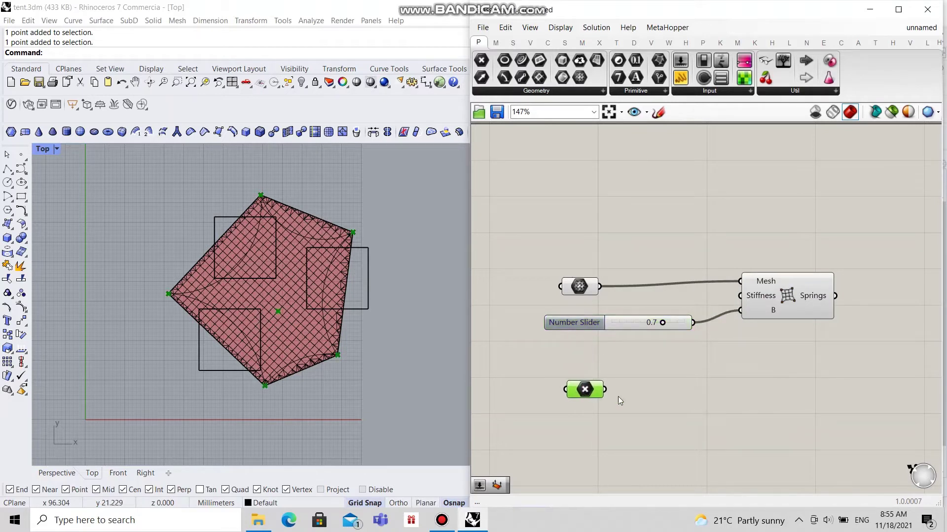
{"action": "right_click_drag", "start_coordinate": [708, 419], "coordinate": [671, 343]}
{"action": "double_click", "coordinate": [726, 352]}
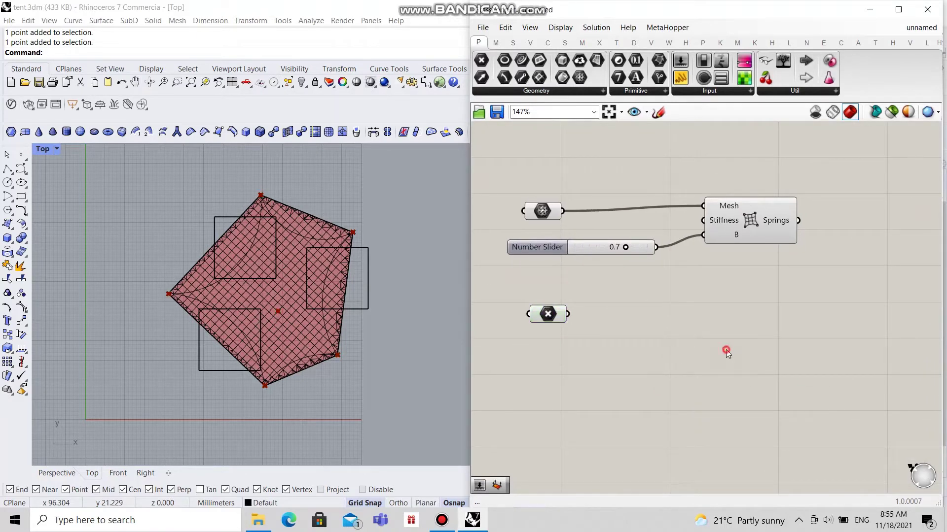
{"action": "type", "text": "deco"}
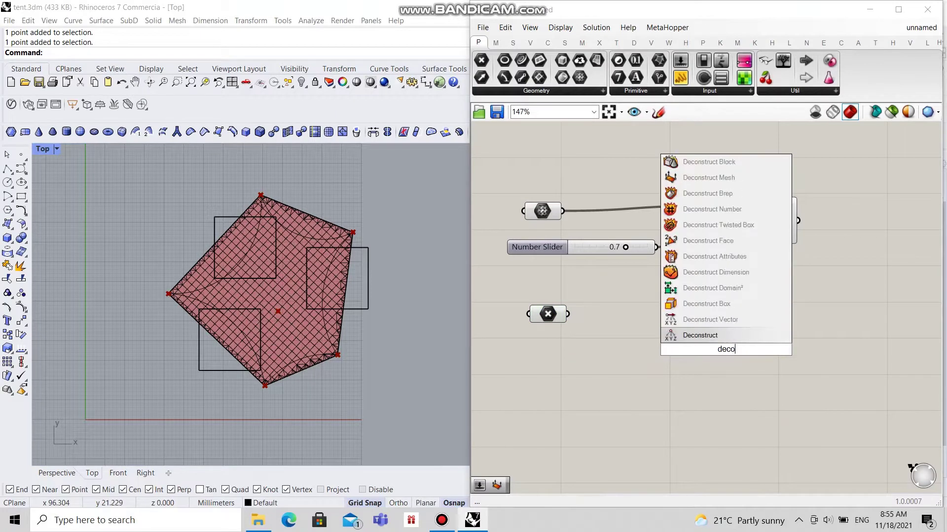
{"action": "type", "text": "nstruct"}
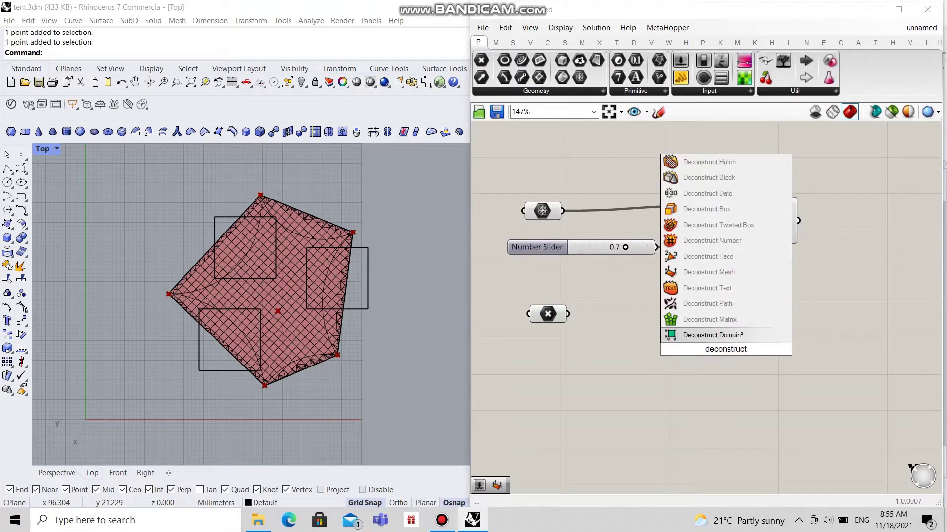
Place a Deconstruct Mesh component fed by the tent mesh parameter
{"action": "left_click", "coordinate": [708, 318]}
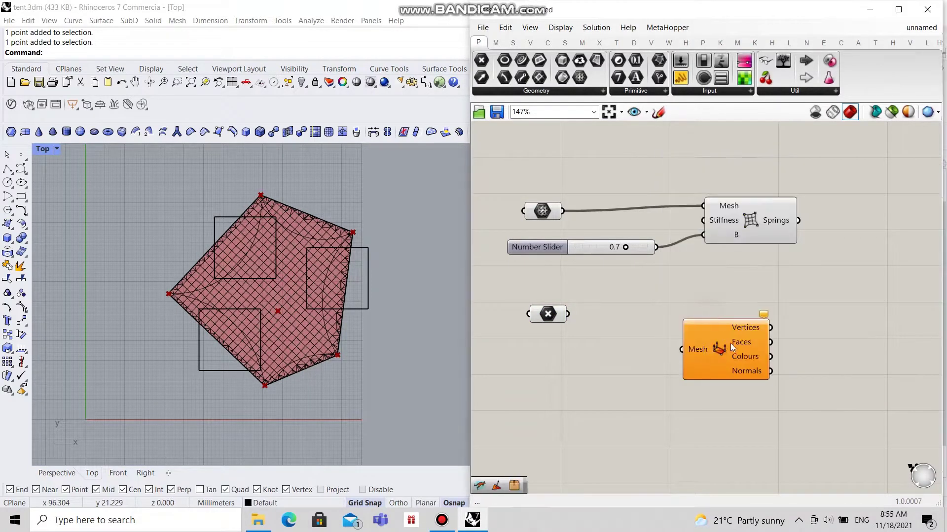
{"action": "left_click_drag", "start_coordinate": [563, 212], "coordinate": [695, 347]}
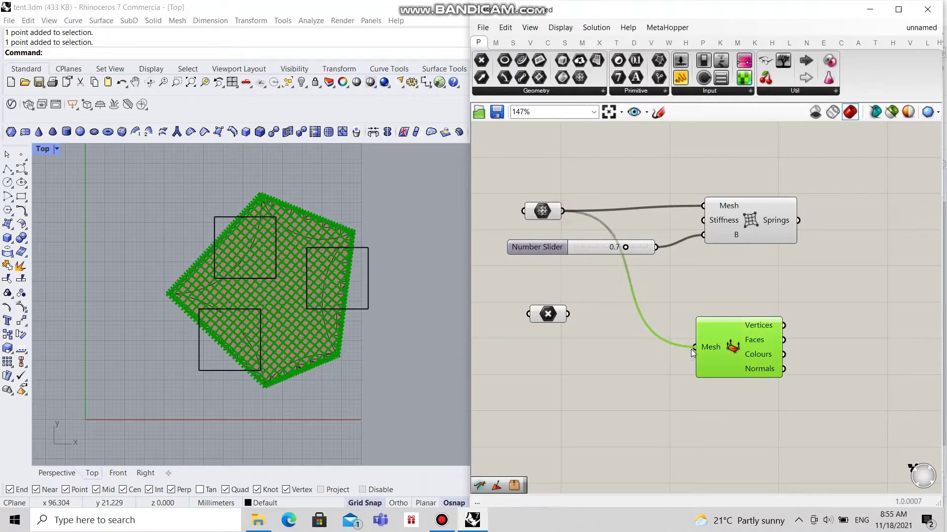
{"action": "left_click", "coordinate": [664, 375]}
{"action": "right_click_drag", "start_coordinate": [847, 316], "coordinate": [722, 325]}
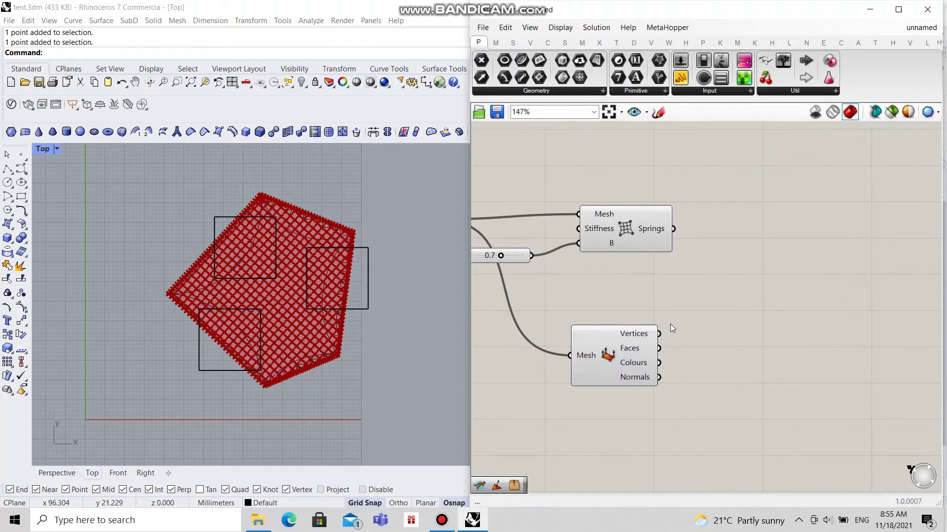
{"action": "left_click", "coordinate": [616, 355]}
{"action": "right_click", "coordinate": [619, 360]}
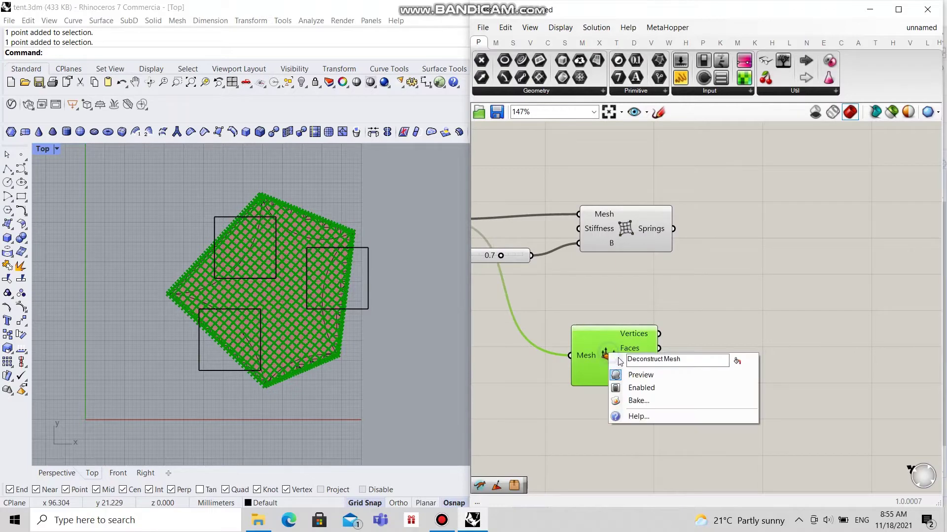
{"action": "left_click", "coordinate": [622, 288]}
{"action": "right_click_drag", "start_coordinate": [763, 292], "coordinate": [785, 289]}
{"action": "right_click_drag", "start_coordinate": [728, 285], "coordinate": [641, 279]}
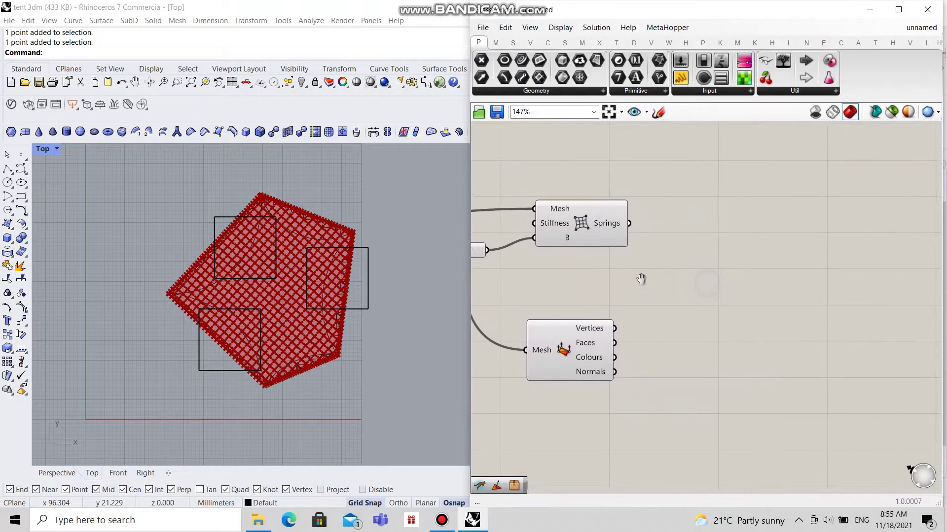
Add a KangarooPhysics solver with springs as forces, stored points as anchors, mesh vertices as geometry
{"action": "double_click", "coordinate": [767, 281]}
{"action": "type", "text": "kan"}
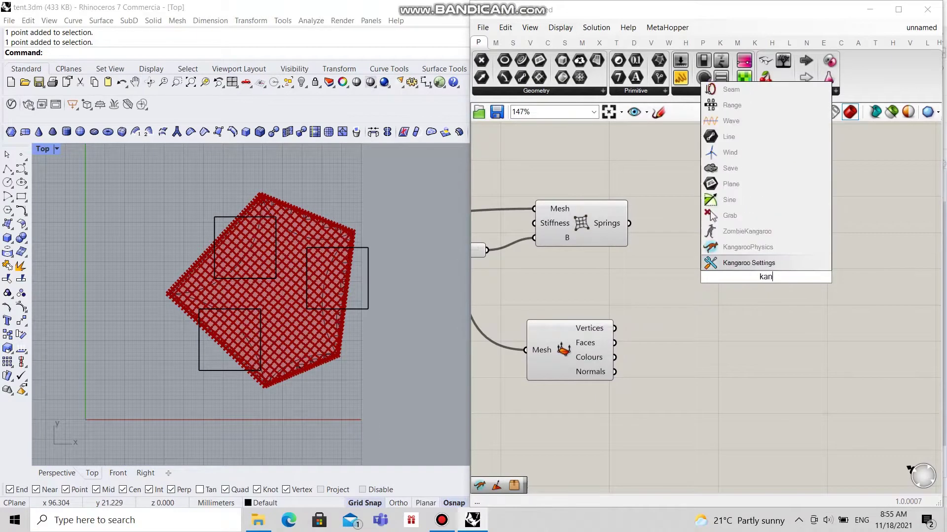
{"action": "type", "text": "gar"}
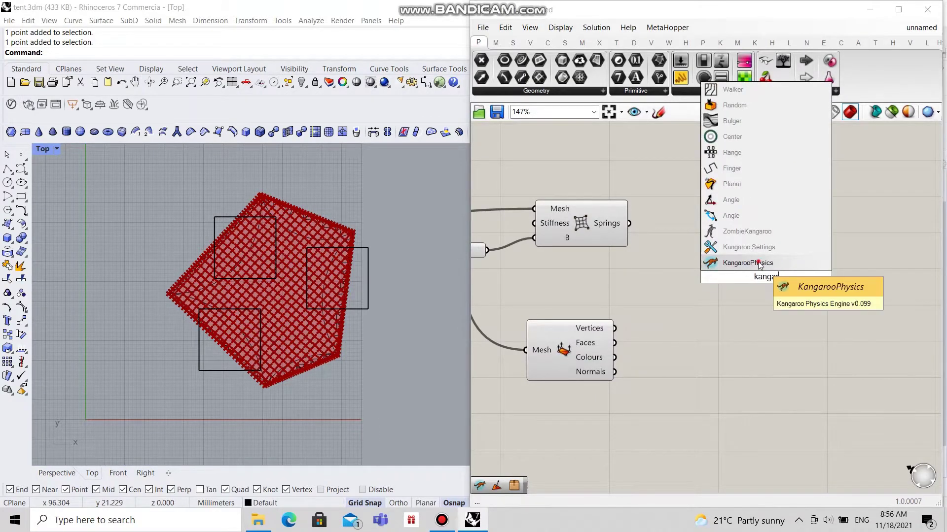
{"action": "left_click", "coordinate": [734, 263]}
{"action": "left_click_drag", "start_coordinate": [628, 223], "coordinate": [720, 256]}
{"action": "scroll", "coordinate": [723, 282], "scroll_direction": "down", "scroll_amount": 3}
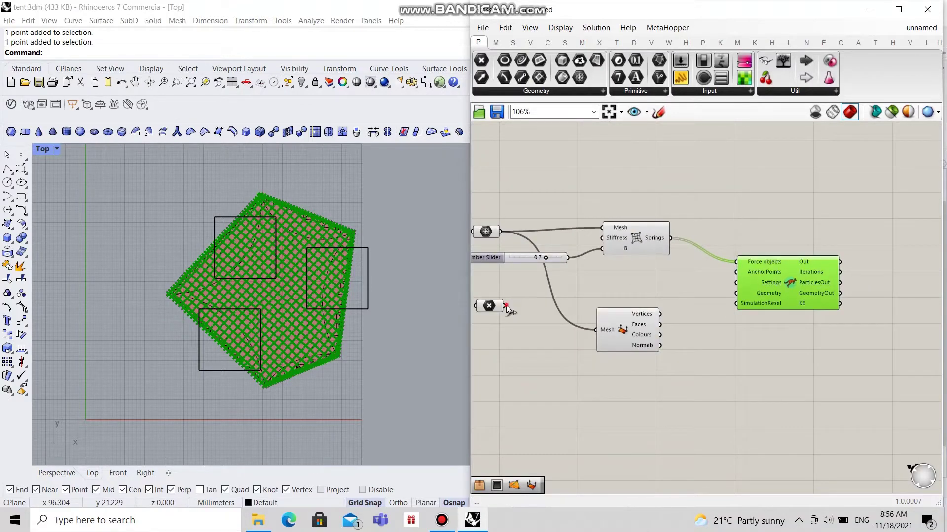
{"action": "left_click_drag", "start_coordinate": [505, 306], "coordinate": [737, 273]}
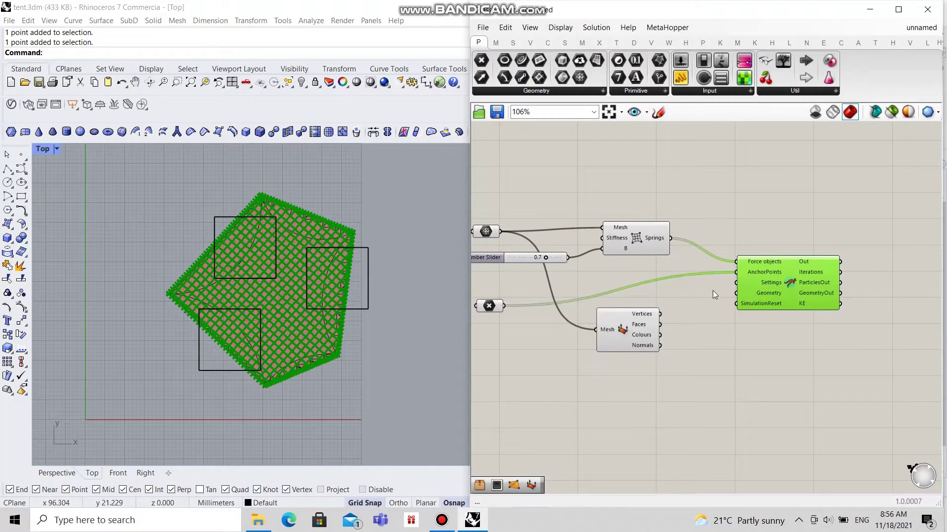
{"action": "scroll", "coordinate": [709, 289], "scroll_direction": "up", "scroll_amount": 2}
{"action": "left_click_drag", "start_coordinate": [651, 319], "coordinate": [740, 293]}
{"action": "left_click_drag", "start_coordinate": [803, 289], "coordinate": [830, 273]}
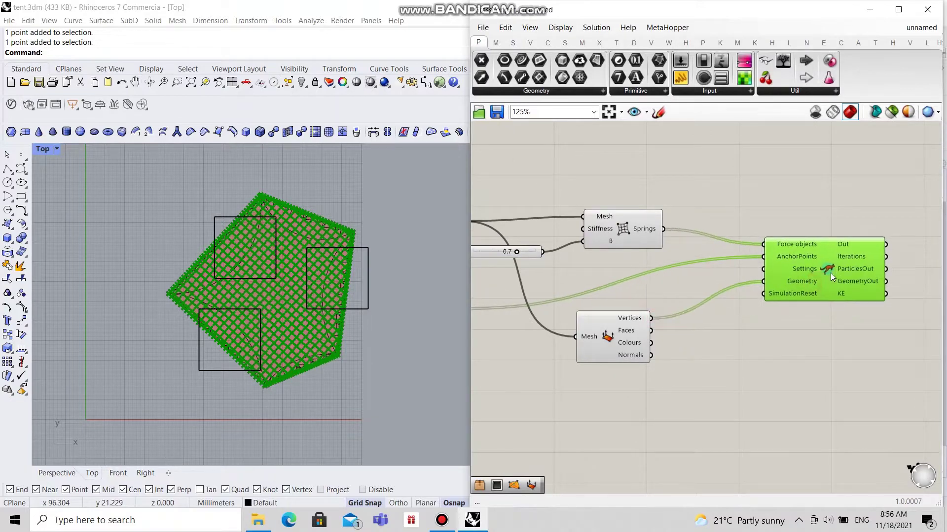
Wire a new Button into the solver's SimulationReset input
{"action": "double_click", "coordinate": [677, 290]}
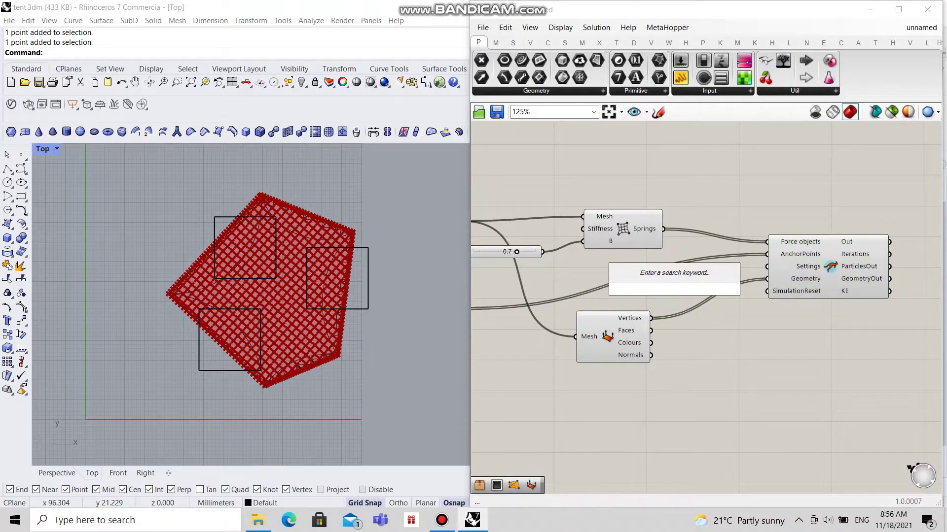
{"action": "type", "text": "button"}
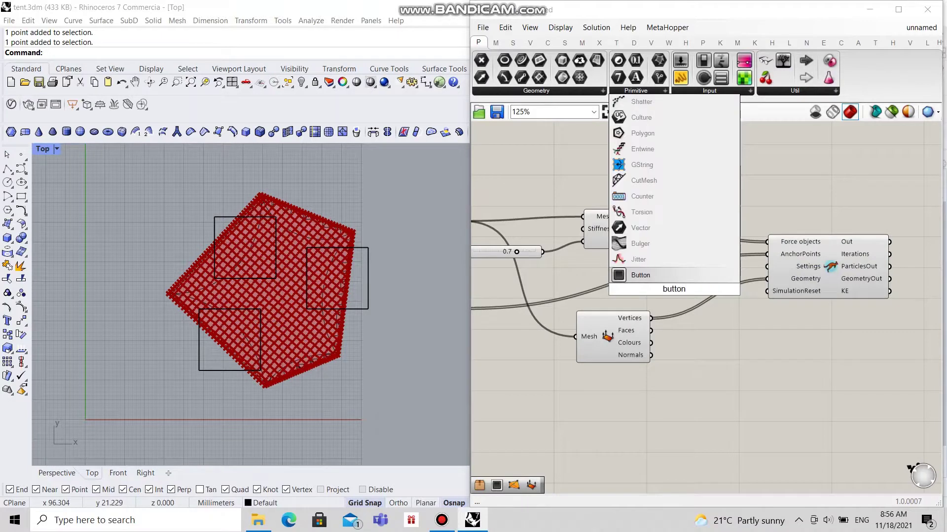
{"action": "key", "text": "Return"}
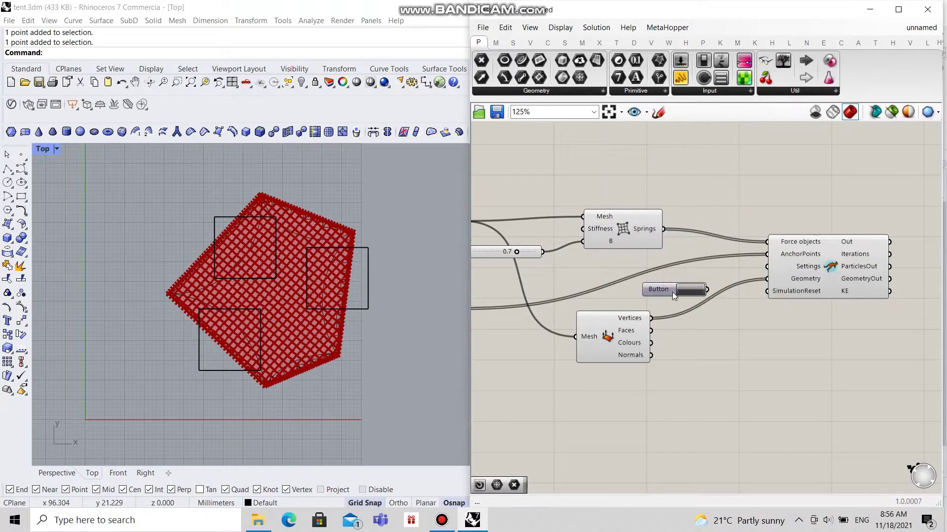
{"action": "left_click_drag", "start_coordinate": [733, 294], "coordinate": [768, 301]}
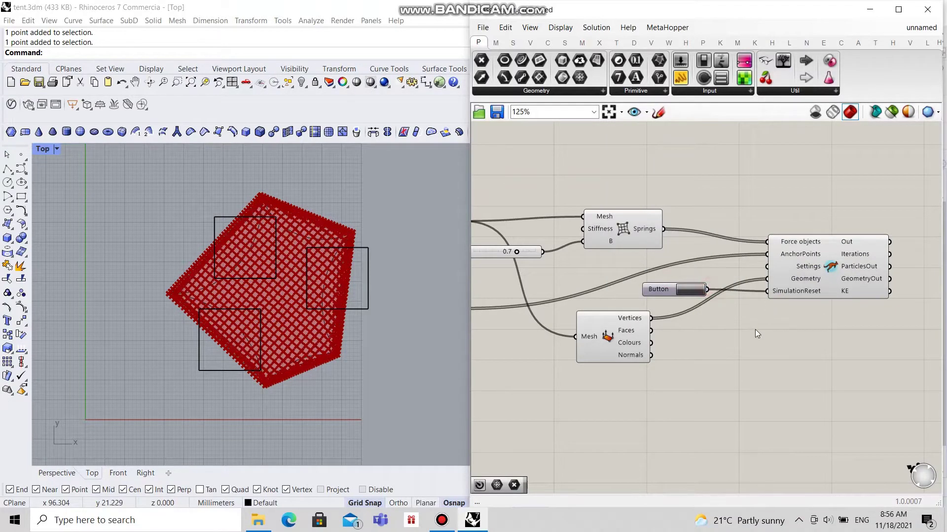
{"action": "scroll", "coordinate": [736, 329], "scroll_direction": "down", "scroll_amount": 5}
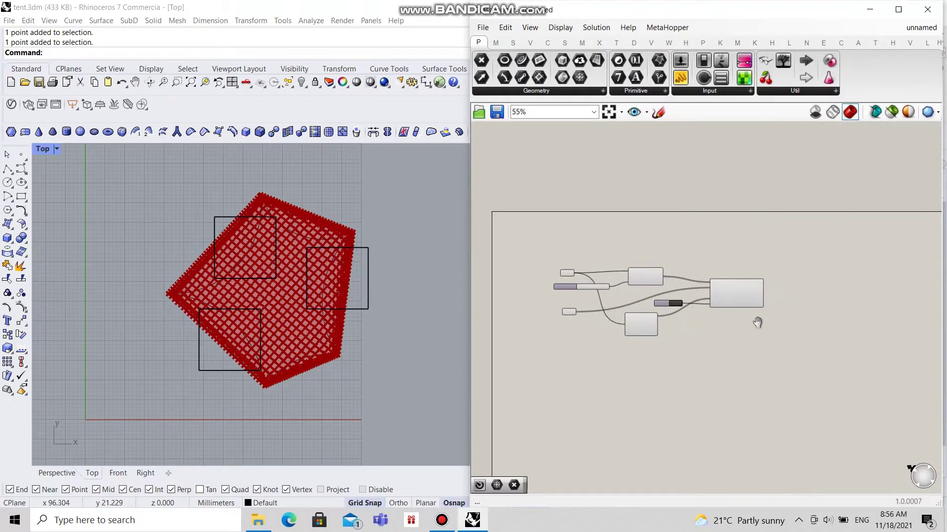
Add Construct Mesh using the solver's GeometryOut as vertices and Deconstruct Mesh's Faces as faces
{"action": "right_click_drag", "start_coordinate": [757, 322], "coordinate": [742, 319]}
{"action": "scroll", "coordinate": [722, 326], "scroll_direction": "up", "scroll_amount": 3}
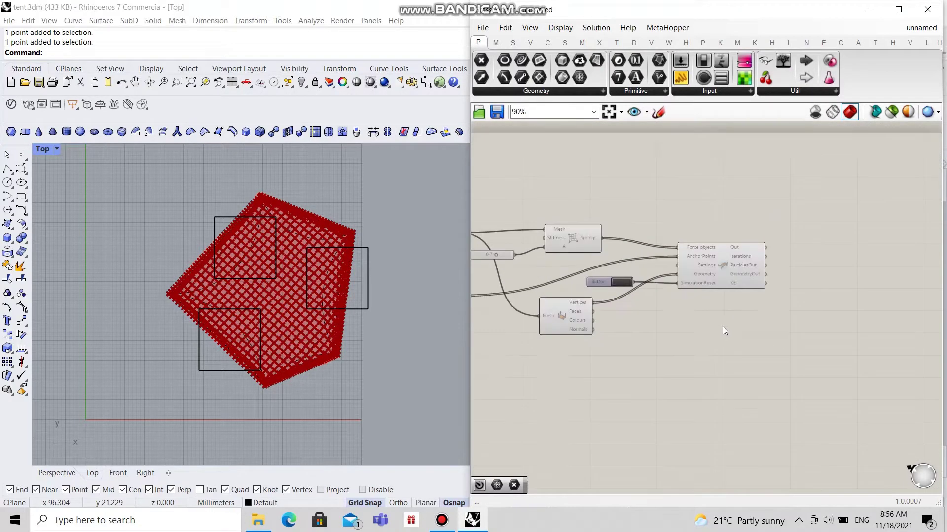
{"action": "right_click_drag", "start_coordinate": [814, 300], "coordinate": [727, 303]}
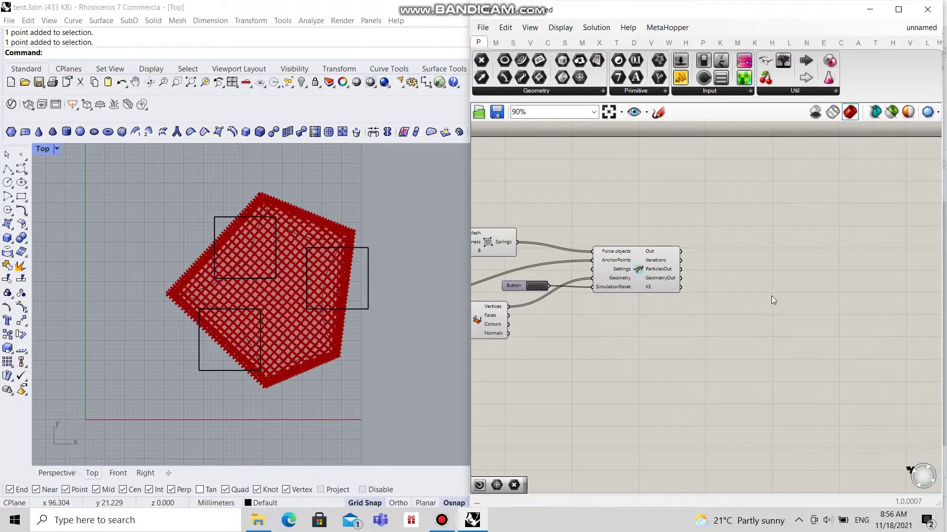
{"action": "double_click", "coordinate": [772, 300]}
{"action": "type", "text": "con"}
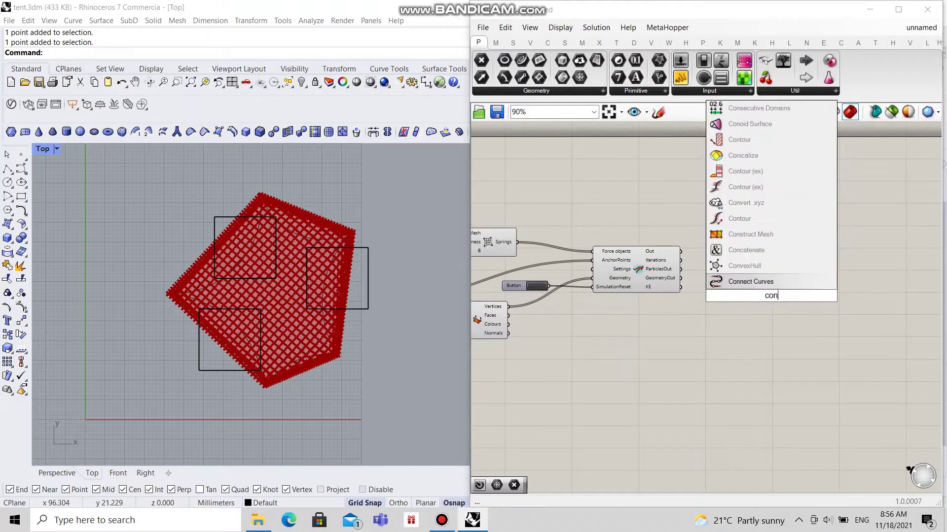
{"action": "type", "text": "struct"}
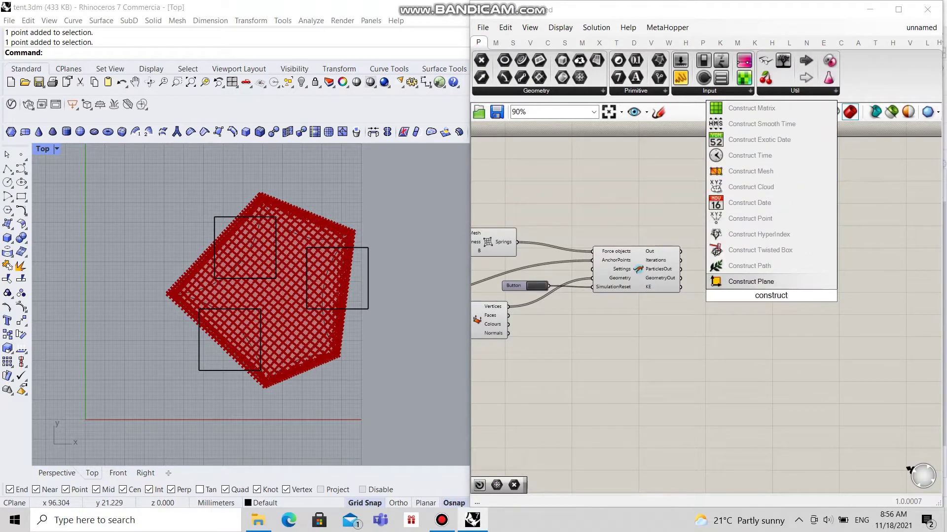
{"action": "type", "text": " mesh"}
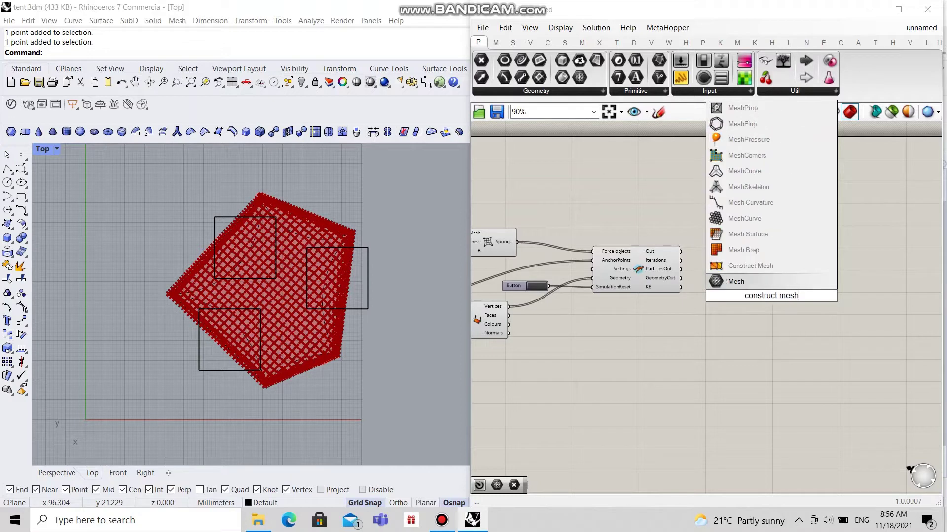
{"action": "left_click", "coordinate": [761, 269]}
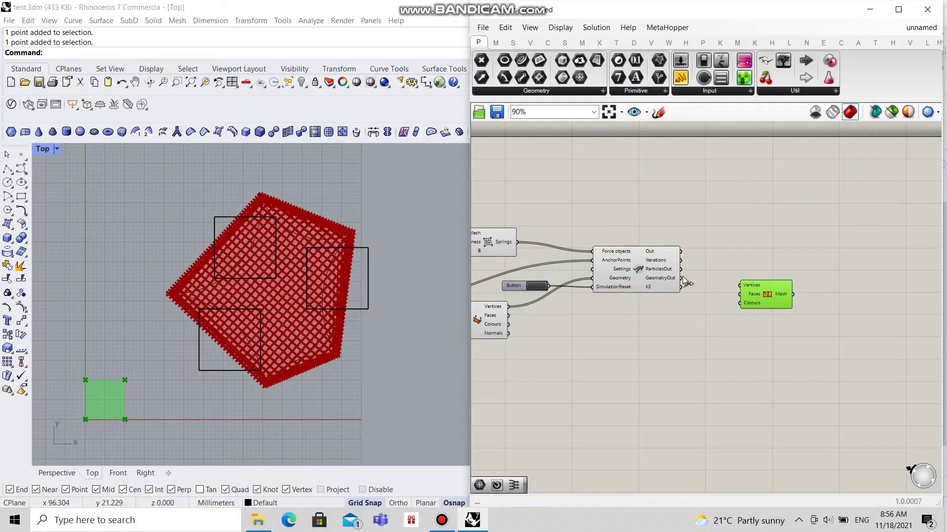
{"action": "left_click_drag", "start_coordinate": [680, 279], "coordinate": [737, 289]}
{"action": "right_click_drag", "start_coordinate": [699, 309], "coordinate": [765, 315]}
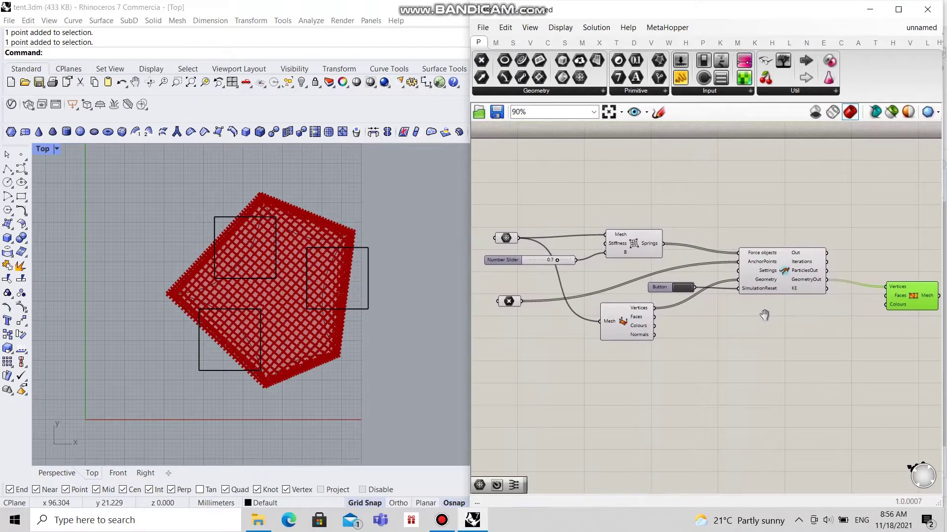
{"action": "left_click_drag", "start_coordinate": [658, 322], "coordinate": [888, 299]}
{"action": "left_click", "coordinate": [854, 343]}
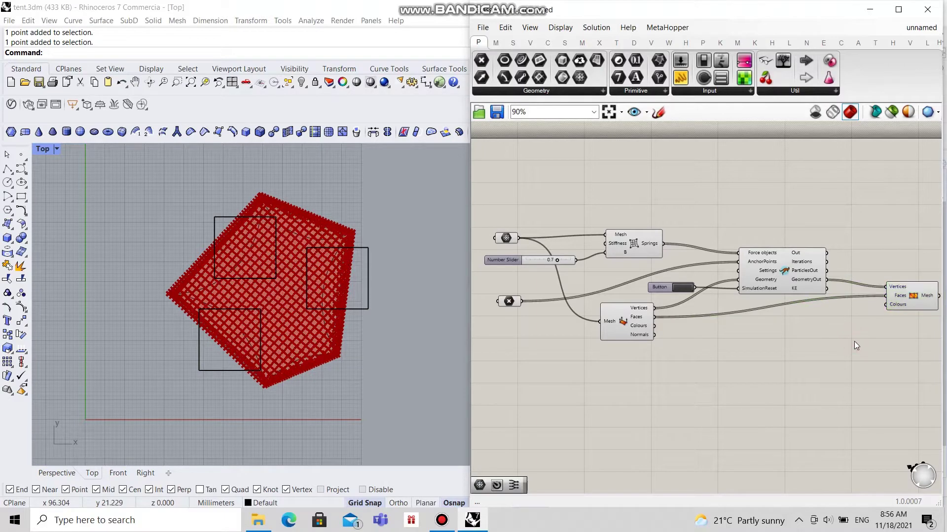
Add a Trigger timer with a 20 ms interval and connect it to the Kangaroo solver
{"action": "double_click", "coordinate": [780, 330]}
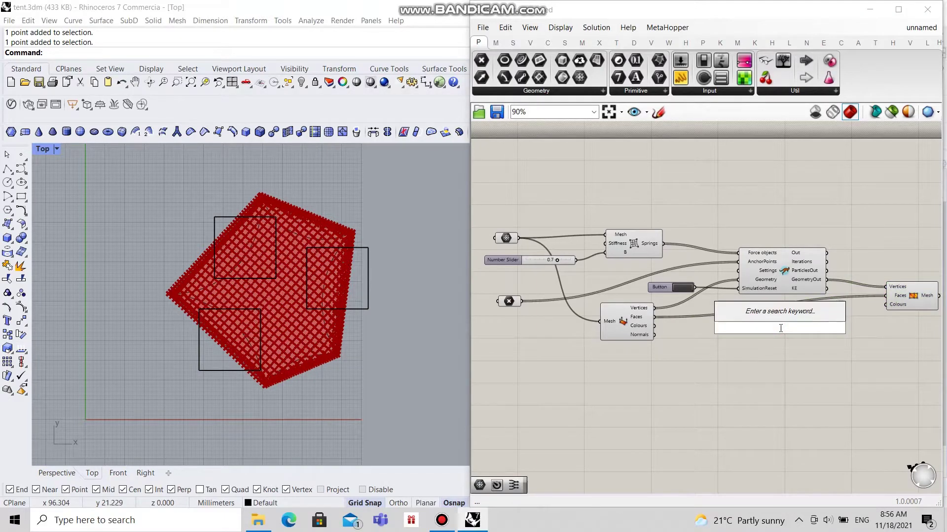
{"action": "type", "text": "trigger"}
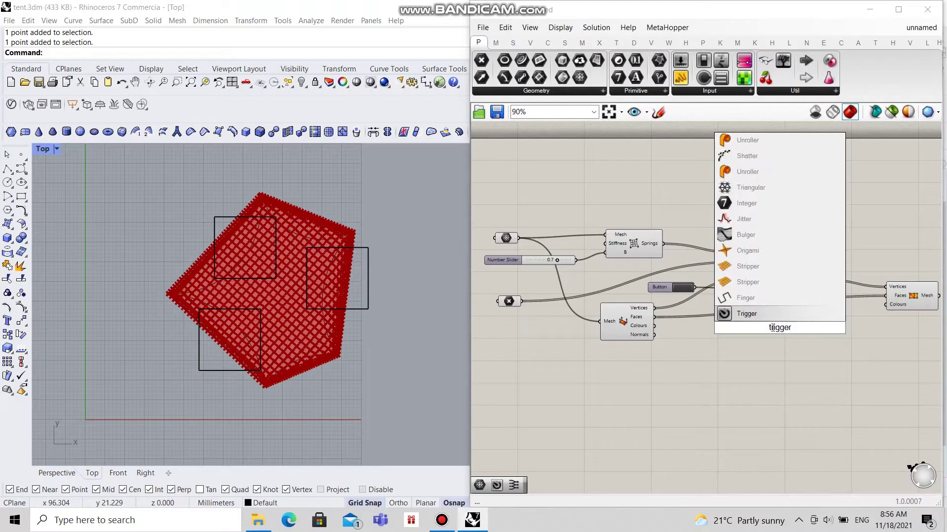
{"action": "key", "text": "Return"}
{"action": "scroll", "coordinate": [776, 336], "scroll_direction": "up", "scroll_amount": 3}
{"action": "left_click", "coordinate": [777, 335]}
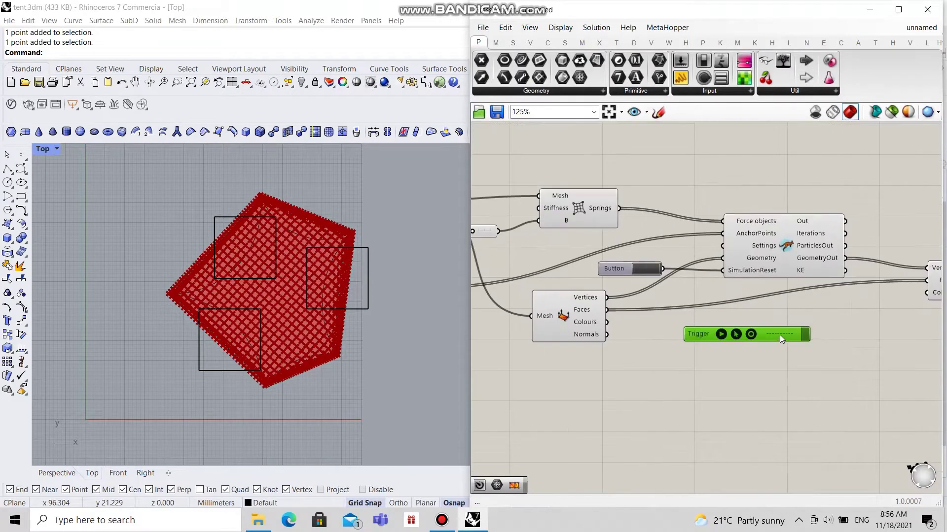
{"action": "scroll", "coordinate": [790, 333], "scroll_direction": "up", "scroll_amount": 2}
{"action": "right_click", "coordinate": [776, 333]}
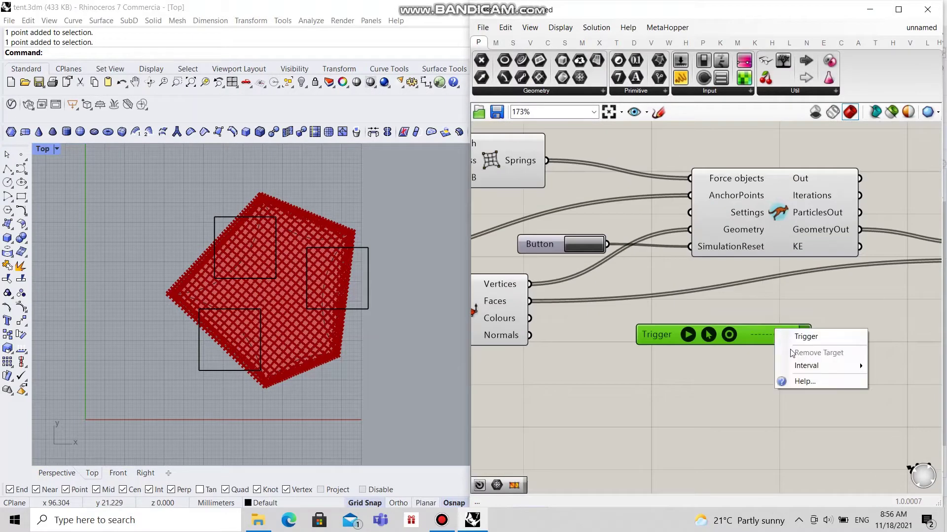
{"action": "mouse_move", "coordinate": [809, 365]}
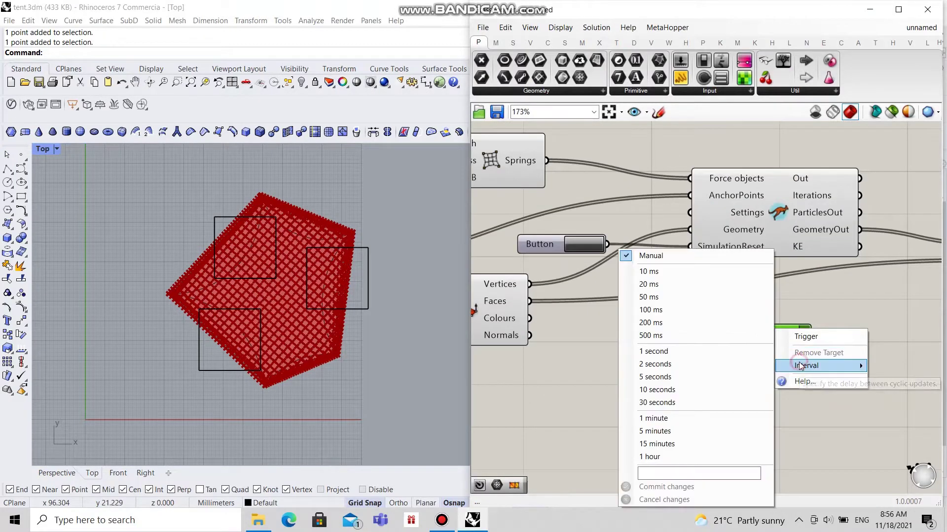
{"action": "left_click", "coordinate": [663, 284]}
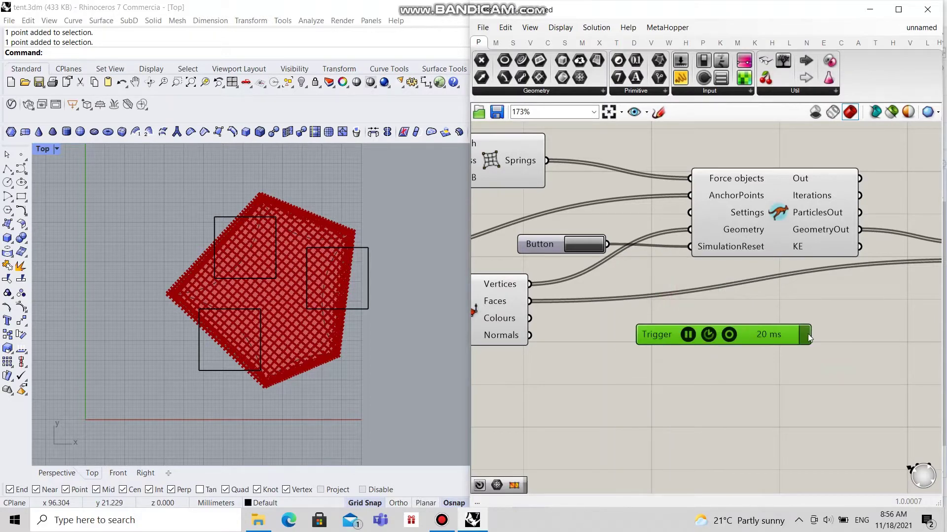
{"action": "left_click_drag", "start_coordinate": [809, 338], "coordinate": [828, 259]}
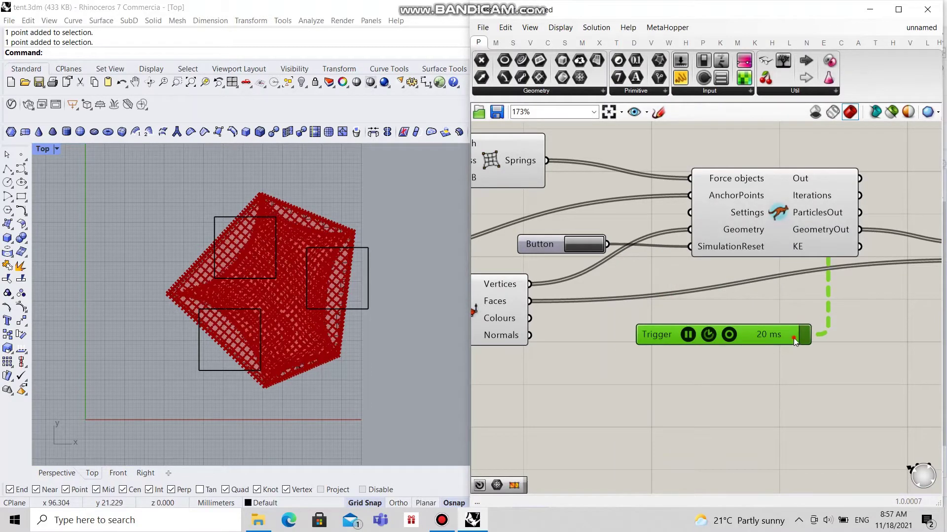
{"action": "scroll", "coordinate": [786, 351], "scroll_direction": "down", "scroll_amount": 4}
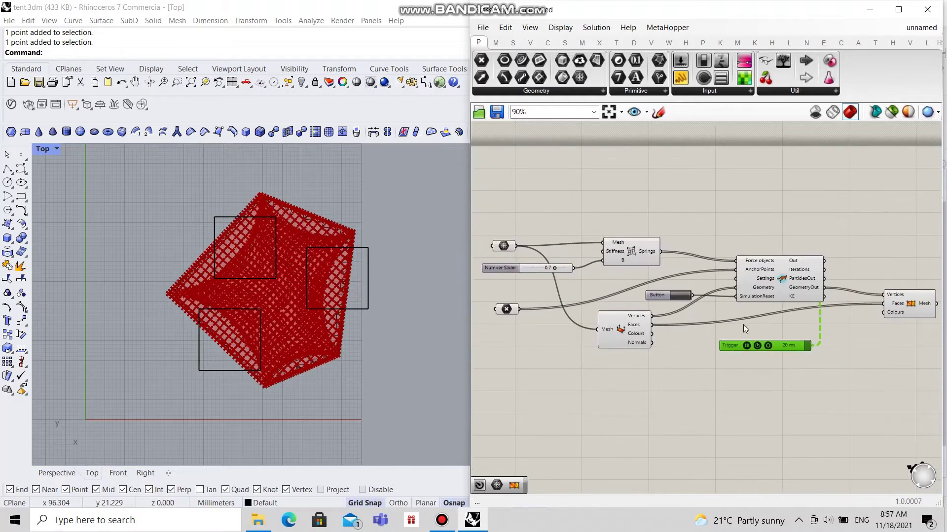
{"action": "scroll", "coordinate": [743, 324], "scroll_direction": "down", "scroll_amount": 4}
Turn preview off for every component except the final Construct Mesh
{"action": "left_click_drag", "start_coordinate": [596, 247], "coordinate": [793, 380]}
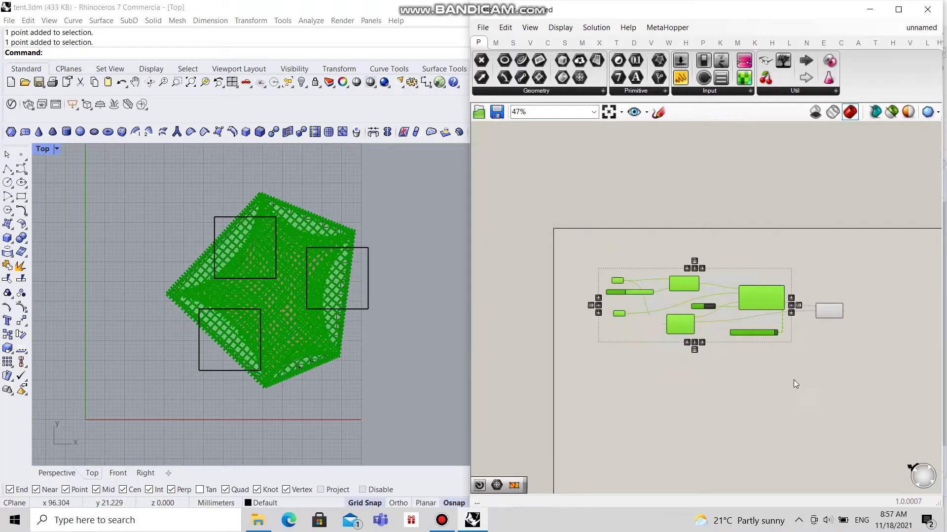
{"action": "scroll", "coordinate": [751, 321], "scroll_direction": "up", "scroll_amount": 4}
{"action": "right_click", "coordinate": [752, 321]}
{"action": "left_click", "coordinate": [785, 338]}
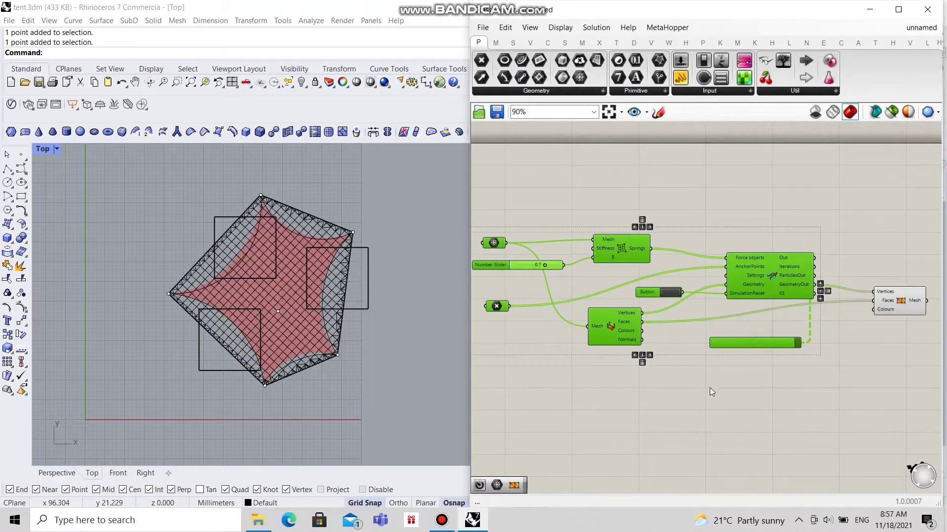
{"action": "left_click", "coordinate": [701, 393]}
Internalise the Mesh parameter's data, then delete the original curve, surface and mesh in Rhino
{"action": "left_click_drag", "start_coordinate": [317, 205], "coordinate": [306, 226]}
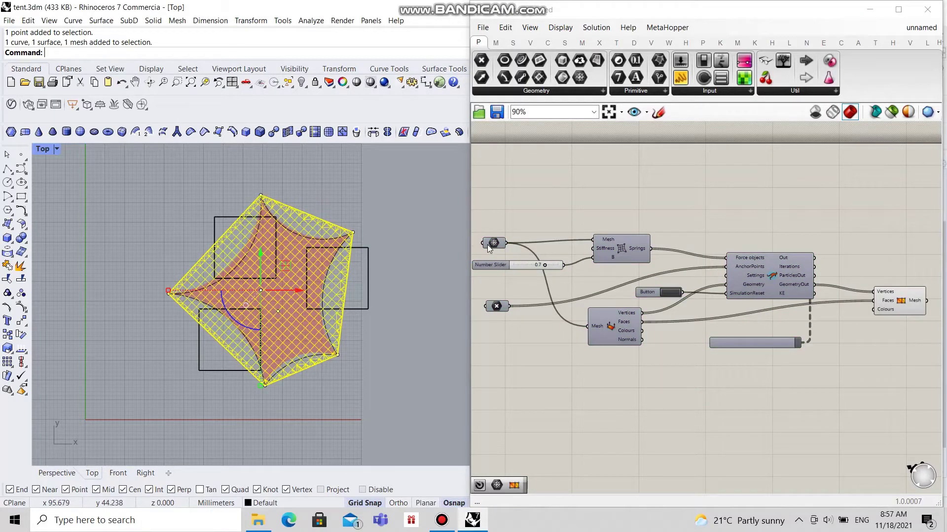
{"action": "key", "text": "Delete"}
{"action": "key", "text": "ctrl+z"}
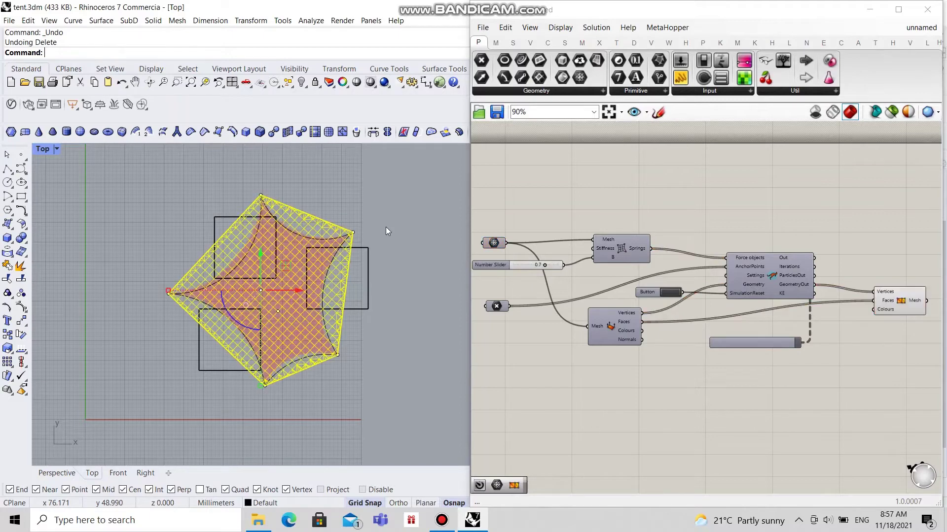
{"action": "scroll", "coordinate": [516, 214], "scroll_direction": "up", "scroll_amount": 4}
{"action": "left_click", "coordinate": [560, 249]}
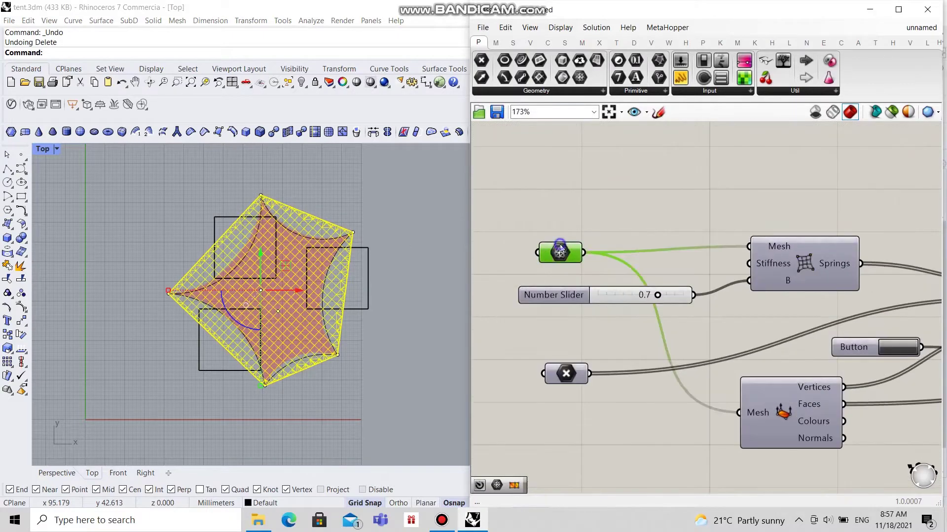
{"action": "right_click", "coordinate": [561, 249]}
{"action": "left_click", "coordinate": [611, 441]}
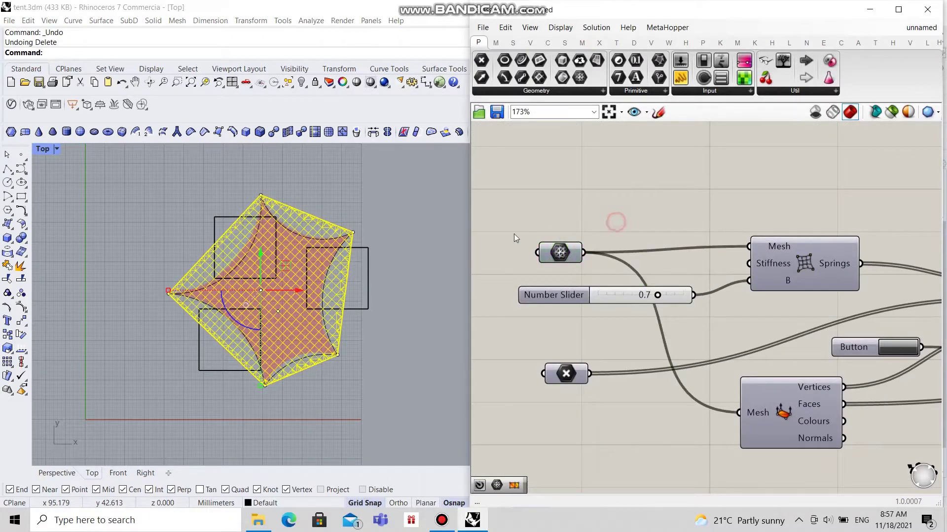
{"action": "left_click_drag", "start_coordinate": [329, 183], "coordinate": [301, 217]}
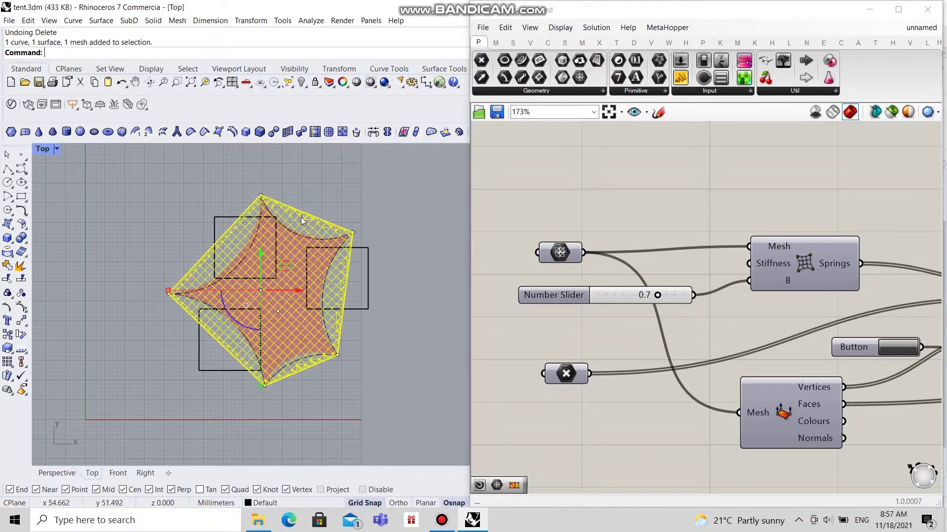
{"action": "key", "text": "Delete"}
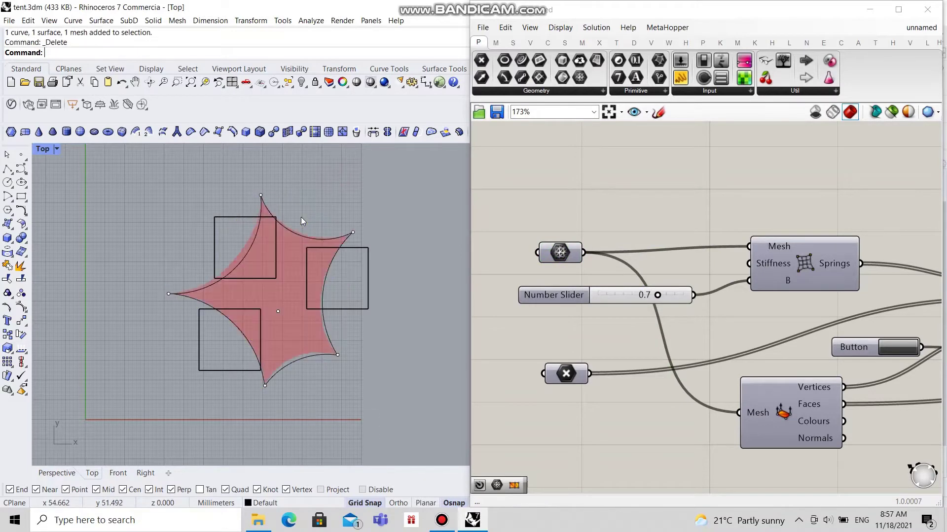
In the Perspective view, raise one membrane control point about 4 mm
{"action": "left_click", "coordinate": [42, 472]}
{"action": "right_click_drag", "start_coordinate": [305, 360], "coordinate": [271, 374]}
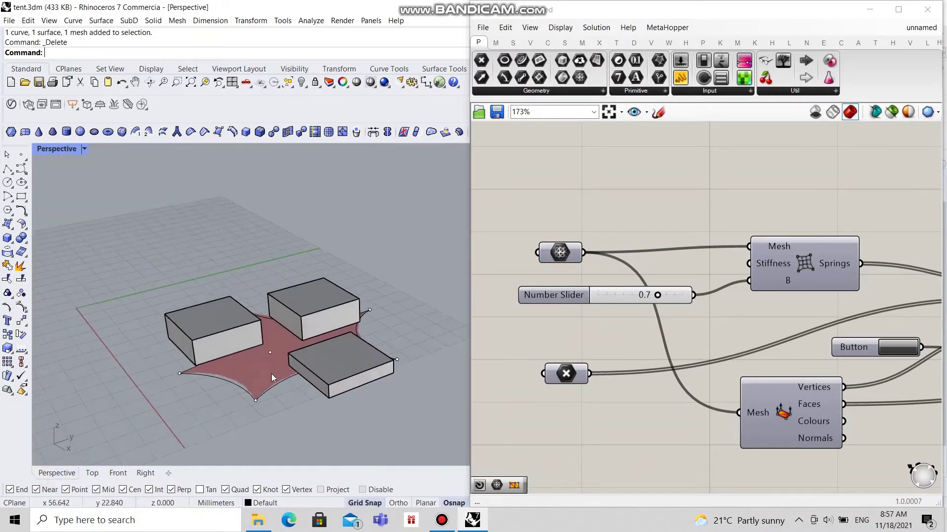
{"action": "scroll", "coordinate": [271, 374], "scroll_direction": "up", "scroll_amount": 5}
{"action": "scroll", "coordinate": [269, 333], "scroll_direction": "up", "scroll_amount": 2}
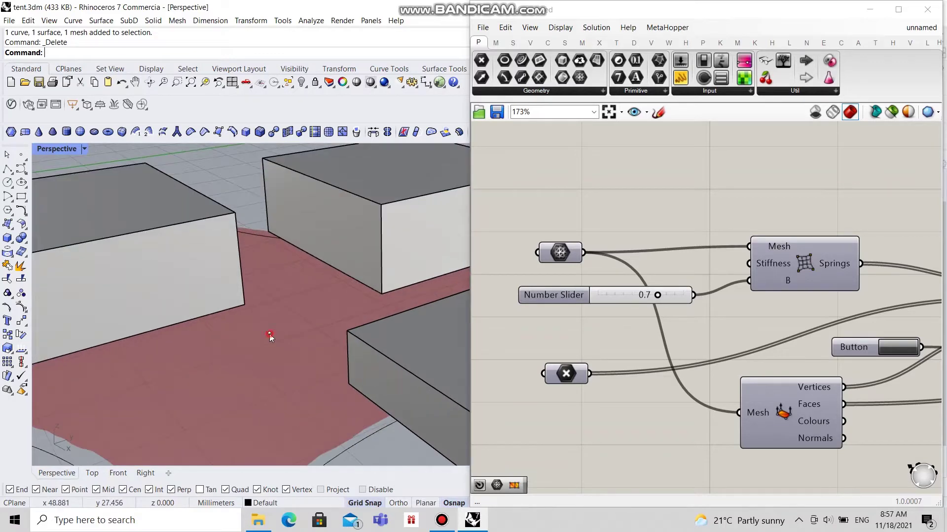
{"action": "left_click", "coordinate": [269, 333]}
{"action": "scroll", "coordinate": [303, 359], "scroll_direction": "down", "scroll_amount": 6}
{"action": "left_click_drag", "start_coordinate": [295, 334], "coordinate": [287, 328]}
{"action": "right_click_drag", "start_coordinate": [285, 332], "coordinate": [315, 290]}
{"action": "left_click_drag", "start_coordinate": [314, 279], "coordinate": [314, 258]}
{"action": "scroll", "coordinate": [243, 287], "scroll_direction": "down", "scroll_amount": 6}
{"action": "right_click_drag", "start_coordinate": [245, 290], "coordinate": [226, 350]}
{"action": "scroll", "coordinate": [211, 339], "scroll_direction": "up", "scroll_amount": 5}
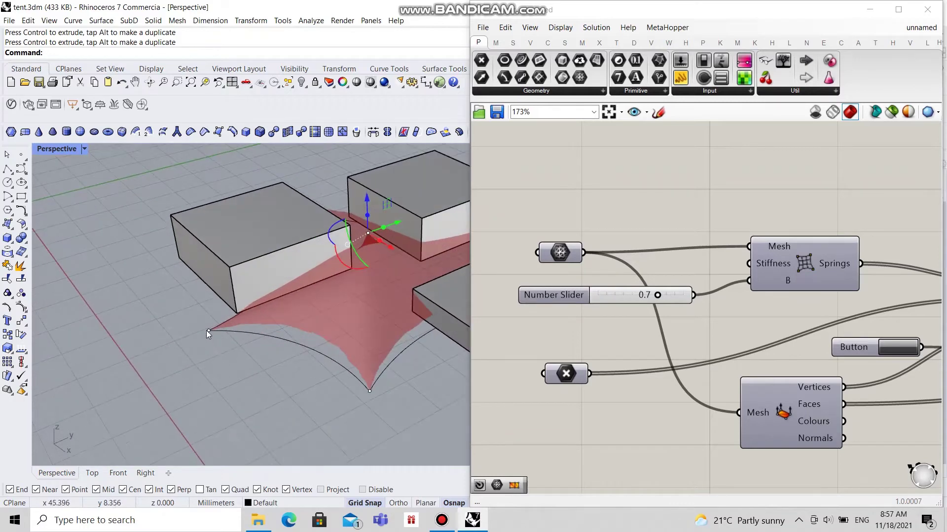
Select the tent's corner control points and lift them together with the gumball
{"action": "left_click", "coordinate": [209, 330]}
{"action": "left_click", "coordinate": [369, 391]}
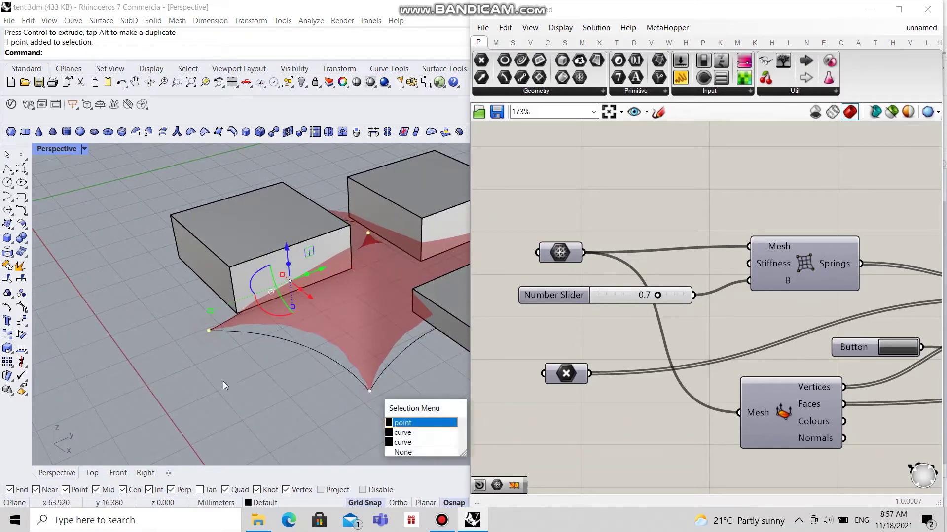
{"action": "left_click", "coordinate": [439, 422]}
{"action": "scroll", "coordinate": [284, 358], "scroll_direction": "down", "scroll_amount": 8}
{"action": "right_click_drag", "start_coordinate": [291, 303], "coordinate": [304, 316]}
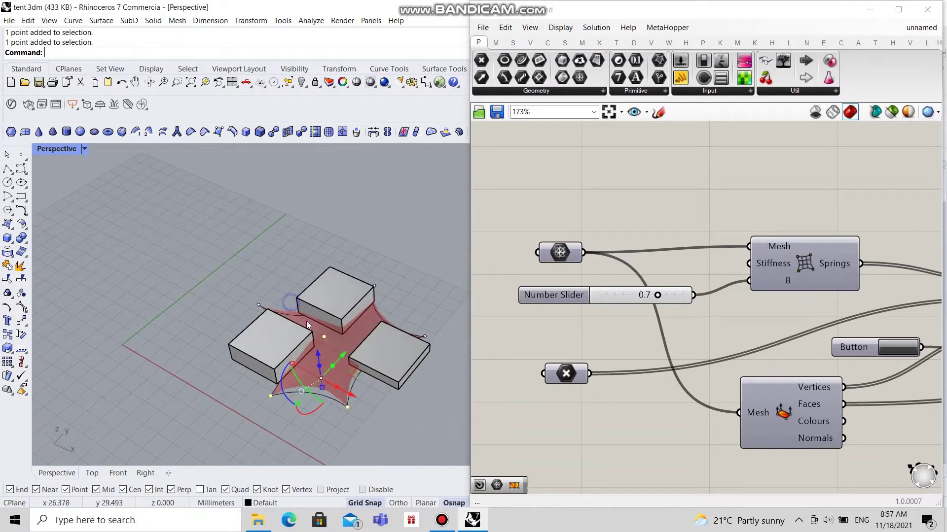
{"action": "scroll", "coordinate": [298, 316], "scroll_direction": "up", "scroll_amount": 4}
{"action": "left_click", "coordinate": [247, 298], "text": "shift"}
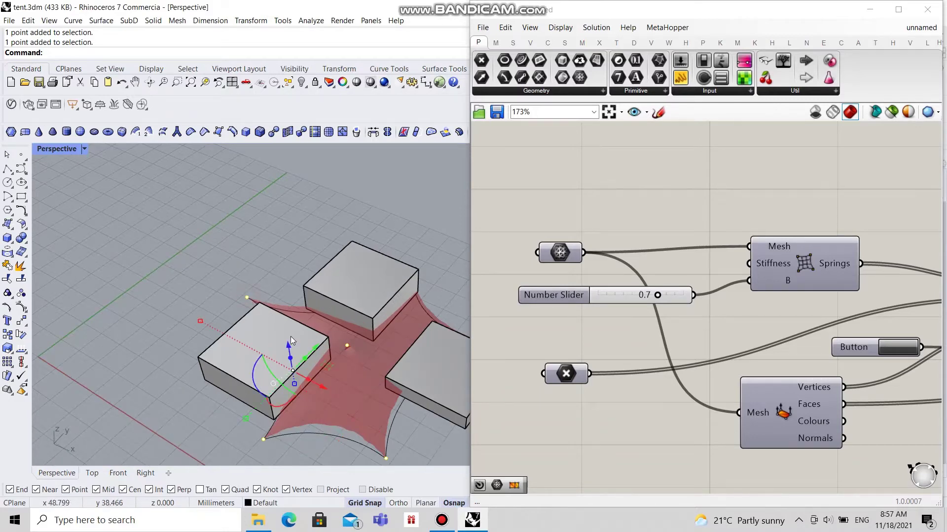
{"action": "scroll", "coordinate": [334, 324], "scroll_direction": "down", "scroll_amount": 3}
{"action": "scroll", "coordinate": [367, 300], "scroll_direction": "up", "scroll_amount": 3}
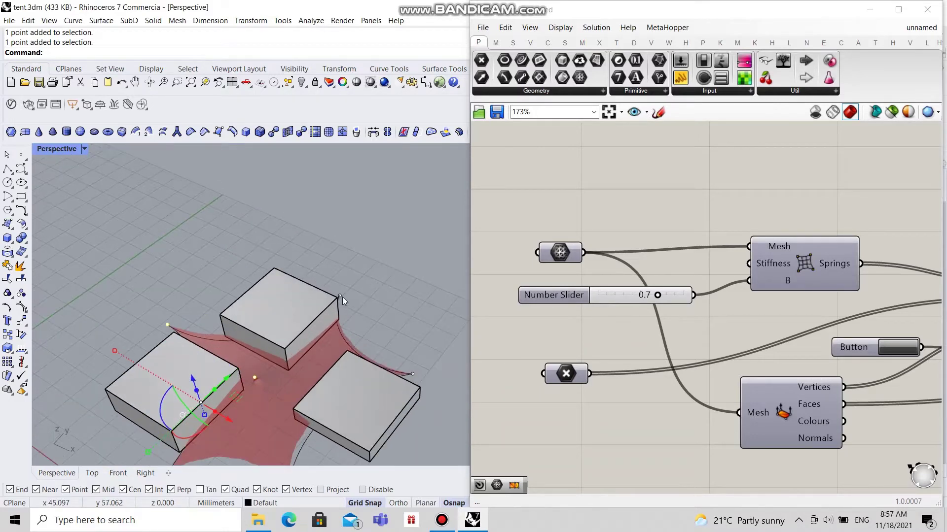
{"action": "left_click", "coordinate": [413, 374], "text": "shift"}
{"action": "scroll", "coordinate": [380, 325], "scroll_direction": "down", "scroll_amount": 2}
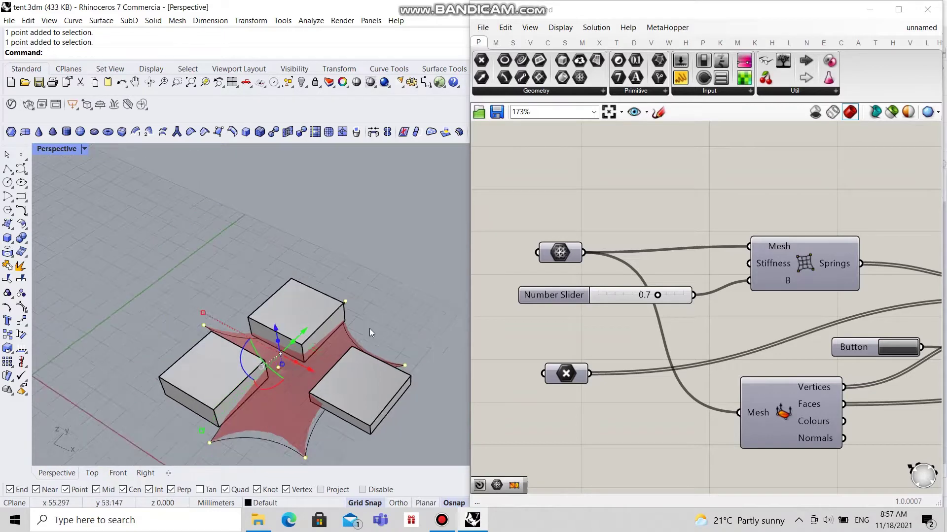
{"action": "right_click_drag", "start_coordinate": [370, 331], "coordinate": [329, 317]}
{"action": "scroll", "coordinate": [295, 330], "scroll_direction": "up", "scroll_amount": 2}
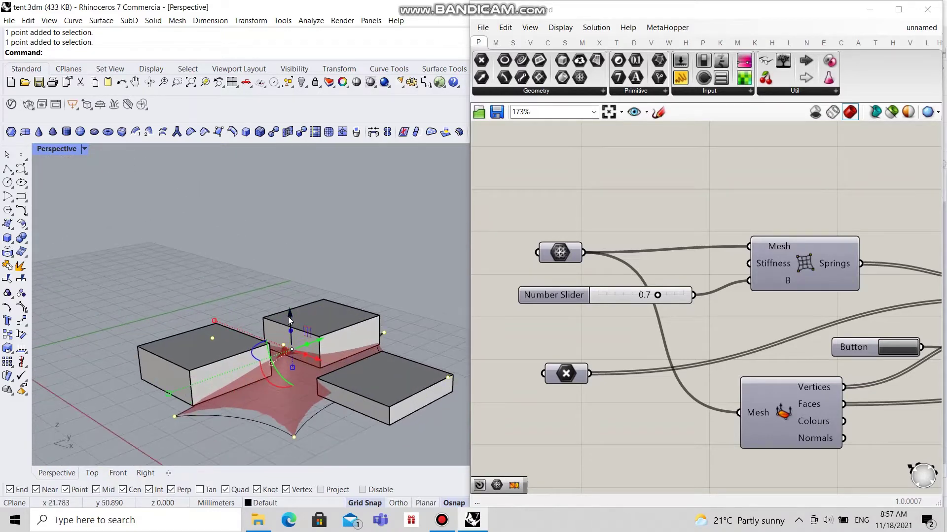
{"action": "left_click_drag", "start_coordinate": [289, 320], "coordinate": [290, 362]}
{"action": "right_click_drag", "start_coordinate": [289, 362], "coordinate": [249, 367]}
{"action": "scroll", "coordinate": [251, 341], "scroll_direction": "up", "scroll_amount": 2}
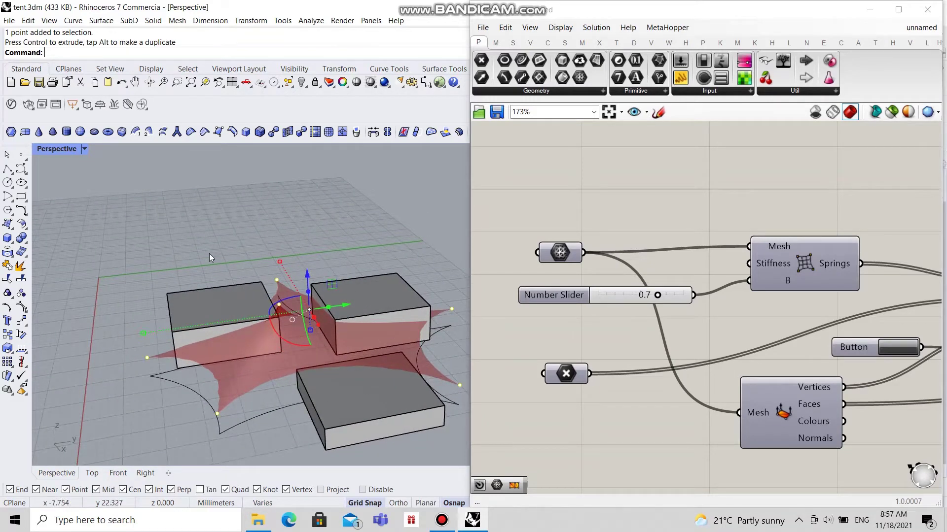
Lift two more control points, one near the box corner and one on the left
{"action": "left_click", "coordinate": [236, 254]}
{"action": "right_click_drag", "start_coordinate": [286, 333], "coordinate": [373, 300]}
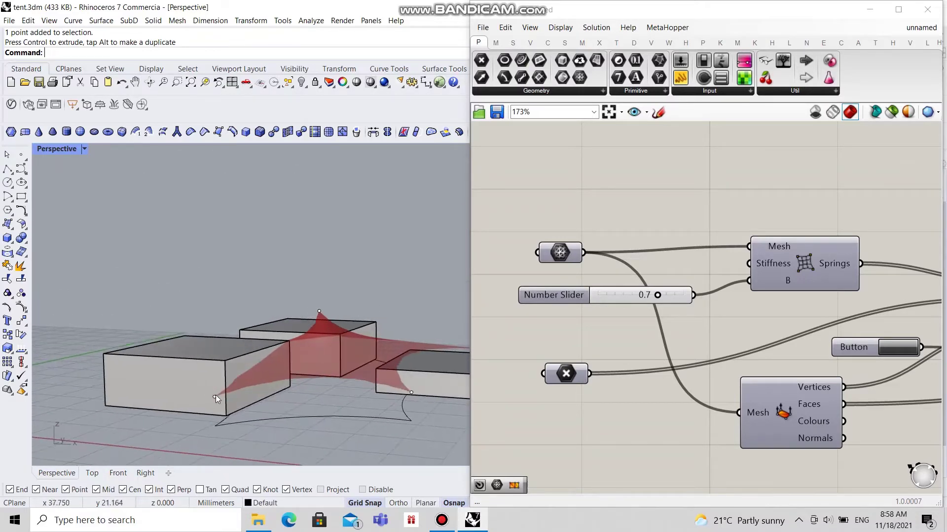
{"action": "left_click", "coordinate": [214, 397]}
{"action": "left_click_drag", "start_coordinate": [214, 363], "coordinate": [216, 346]}
{"action": "right_click_drag", "start_coordinate": [215, 346], "coordinate": [302, 375]}
{"action": "left_click", "coordinate": [188, 426]}
{"action": "right_click_drag", "start_coordinate": [188, 427], "coordinate": [240, 375]}
{"action": "scroll", "coordinate": [192, 375], "scroll_direction": "down", "scroll_amount": 3}
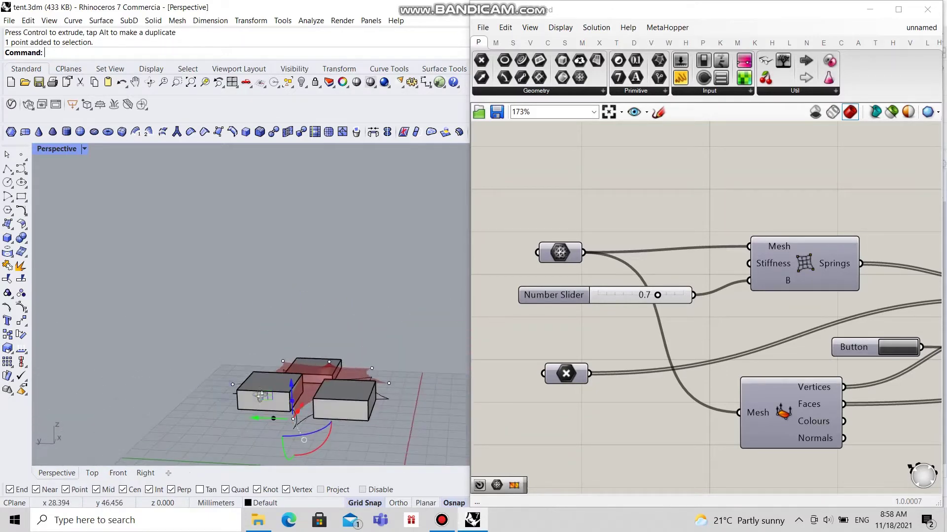
{"action": "scroll", "coordinate": [292, 408], "scroll_direction": "up", "scroll_amount": 3}
{"action": "left_click_drag", "start_coordinate": [303, 396], "coordinate": [308, 386]}
{"action": "scroll", "coordinate": [261, 395], "scroll_direction": "down", "scroll_amount": 3}
{"action": "right_click_drag", "start_coordinate": [260, 397], "coordinate": [481, 368]}
{"action": "scroll", "coordinate": [390, 391], "scroll_direction": "up", "scroll_amount": 3}
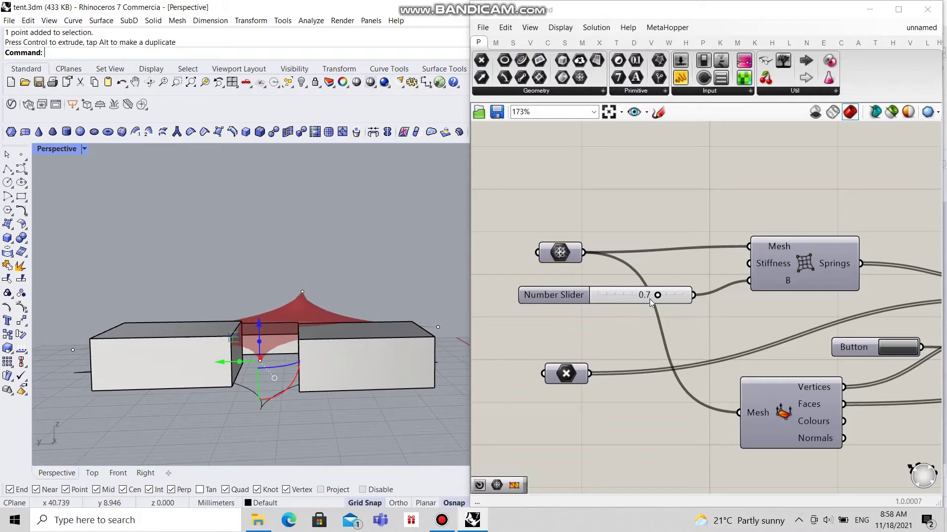
Lower the spring stiffness slider to 0.6 and raise the tent's top point
{"action": "left_click_drag", "start_coordinate": [657, 296], "coordinate": [649, 299]}
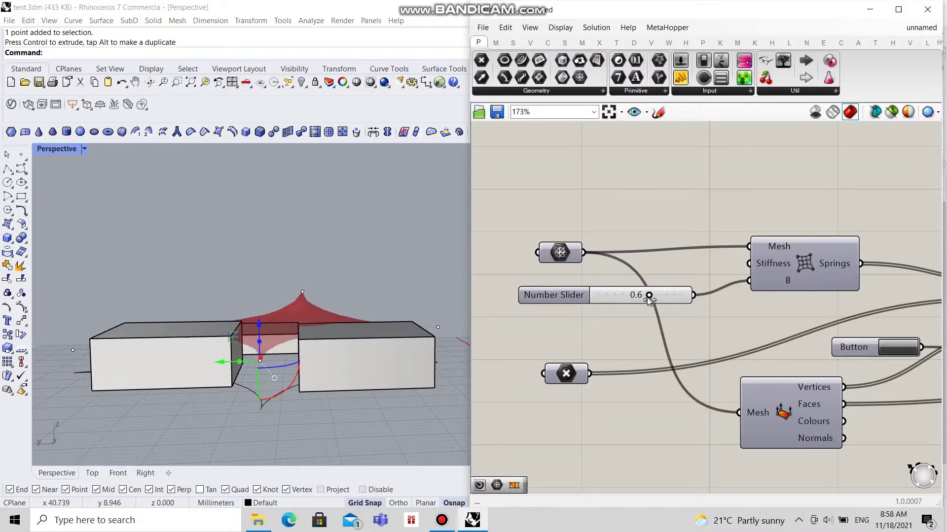
{"action": "mouse_move", "coordinate": [321, 338]}
{"action": "right_mouse_down"}
{"action": "mouse_move", "coordinate": [347, 348]}
{"action": "mouse_move", "coordinate": [327, 340]}
{"action": "right_mouse_up"}
{"action": "left_click", "coordinate": [315, 297]}
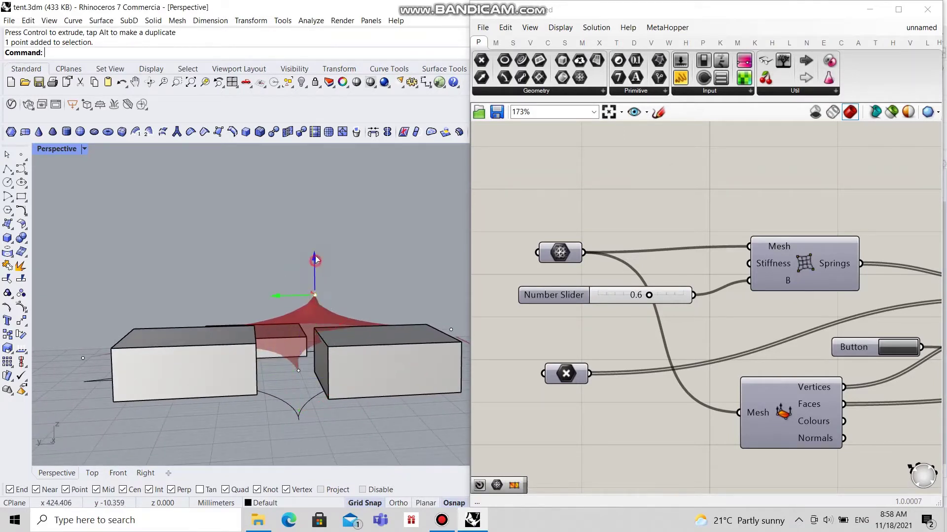
{"action": "left_click_drag", "start_coordinate": [316, 260], "coordinate": [316, 240]}
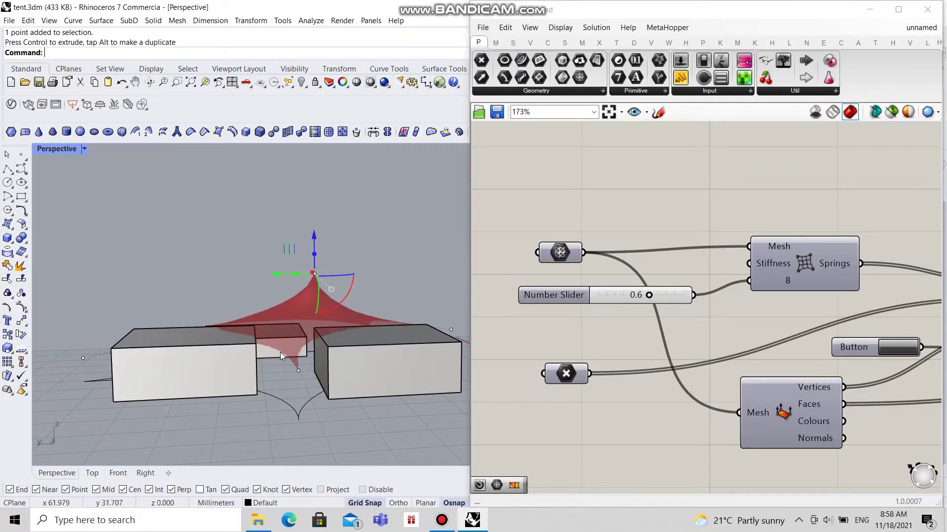
{"action": "mouse_move", "coordinate": [281, 356]}
{"action": "right_mouse_down"}
{"action": "mouse_move", "coordinate": [155, 337]}
{"action": "mouse_move", "coordinate": [301, 359]}
{"action": "mouse_move", "coordinate": [275, 347]}
{"action": "right_mouse_up"}
Raise the lower control point beside the right box
{"action": "right_click_drag", "start_coordinate": [359, 427], "coordinate": [372, 423]}
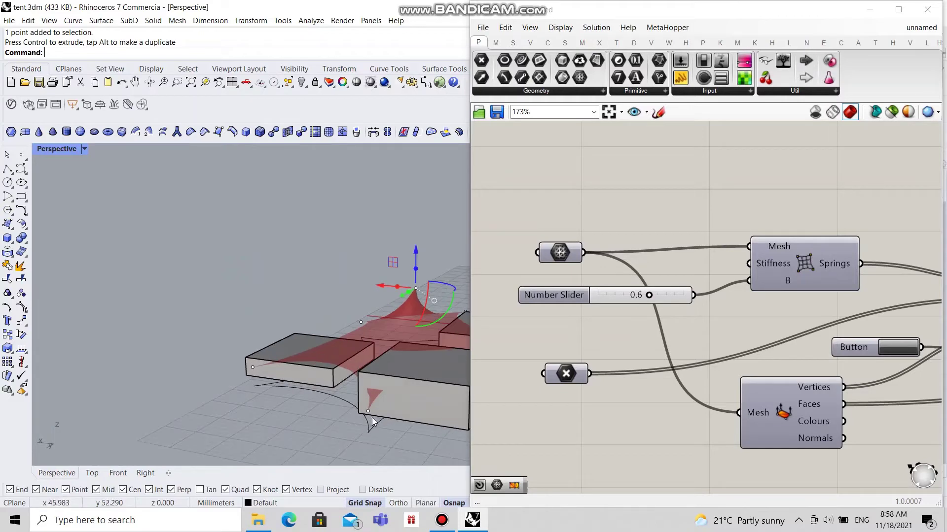
{"action": "left_click", "coordinate": [368, 411]}
{"action": "left_click_drag", "start_coordinate": [367, 387], "coordinate": [367, 364]}
{"action": "right_click_drag", "start_coordinate": [379, 376], "coordinate": [356, 366]}
{"action": "scroll", "coordinate": [297, 320], "scroll_direction": "up", "scroll_amount": 5}
{"action": "scroll", "coordinate": [298, 323], "scroll_direction": "up", "scroll_amount": 2}
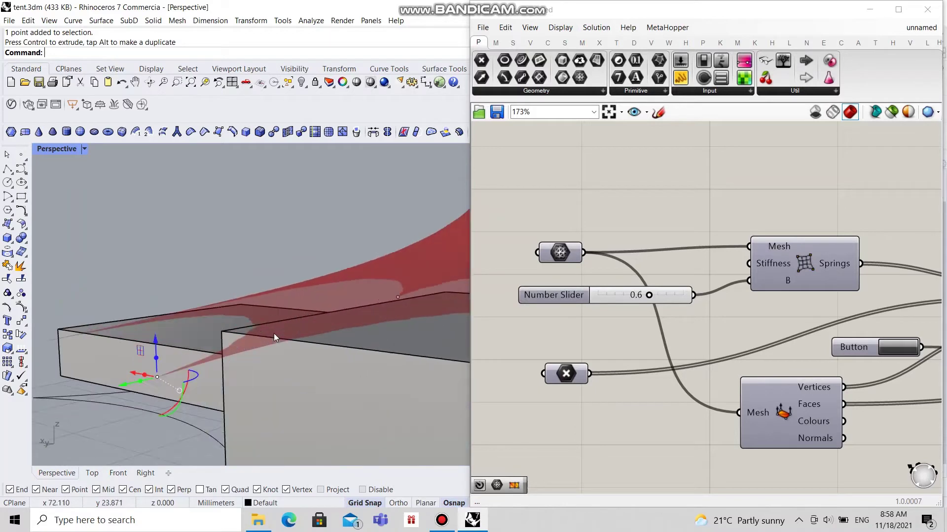
{"action": "scroll", "coordinate": [228, 354], "scroll_direction": "down", "scroll_amount": 4}
{"action": "right_click_drag", "start_coordinate": [321, 359], "coordinate": [168, 380]}
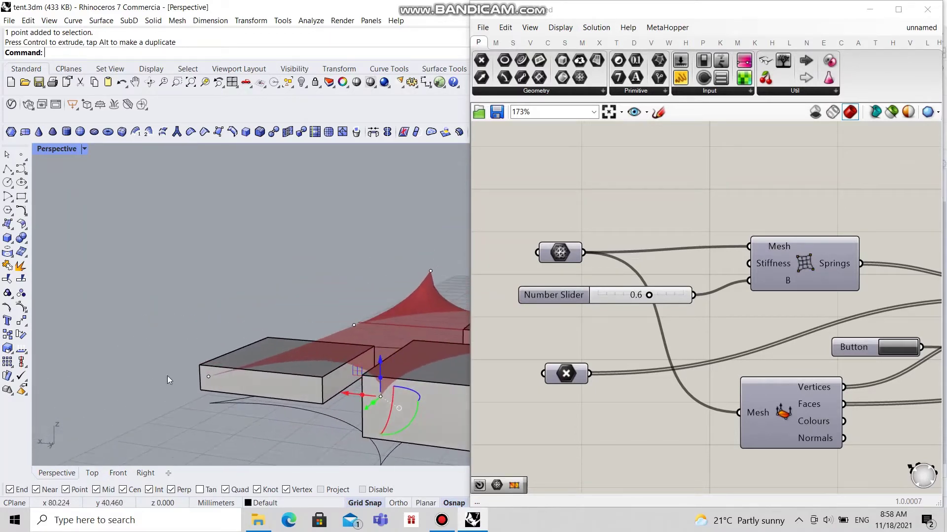
Nudge another tent point upward and lower the right-corner point slightly, then inspect
{"action": "left_click", "coordinate": [207, 379]}
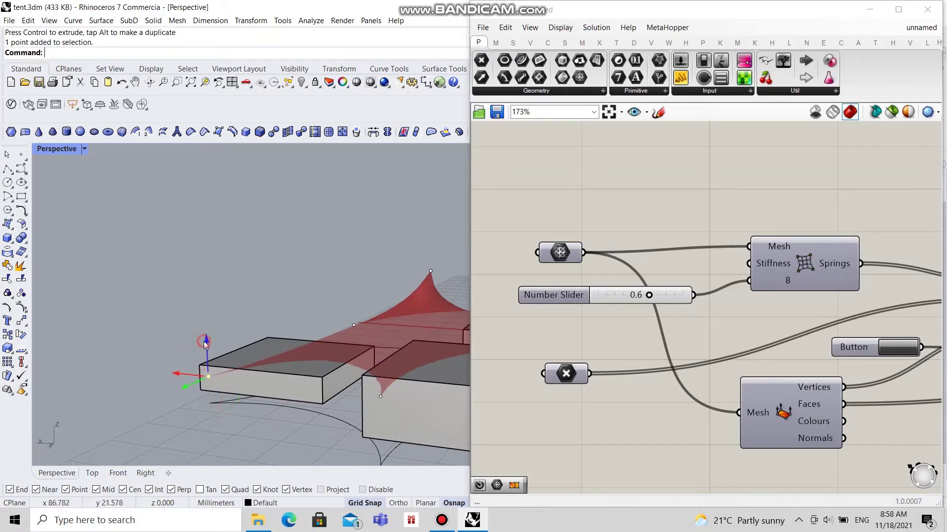
{"action": "left_click_drag", "start_coordinate": [205, 344], "coordinate": [207, 339]}
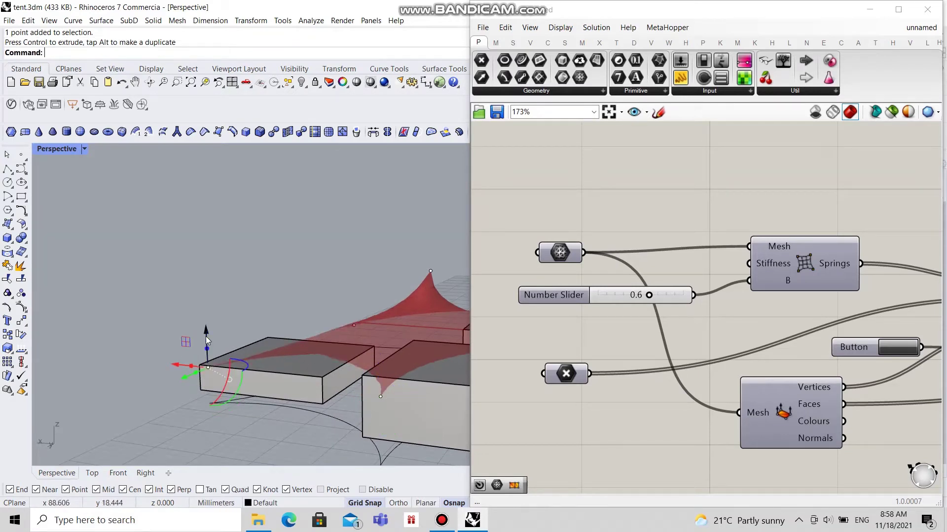
{"action": "scroll", "coordinate": [207, 341], "scroll_direction": "down", "scroll_amount": 2}
{"action": "right_click_drag", "start_coordinate": [291, 364], "coordinate": [283, 338]}
{"action": "scroll", "coordinate": [186, 369], "scroll_direction": "down", "scroll_amount": 4}
{"action": "scroll", "coordinate": [291, 282], "scroll_direction": "up", "scroll_amount": 8}
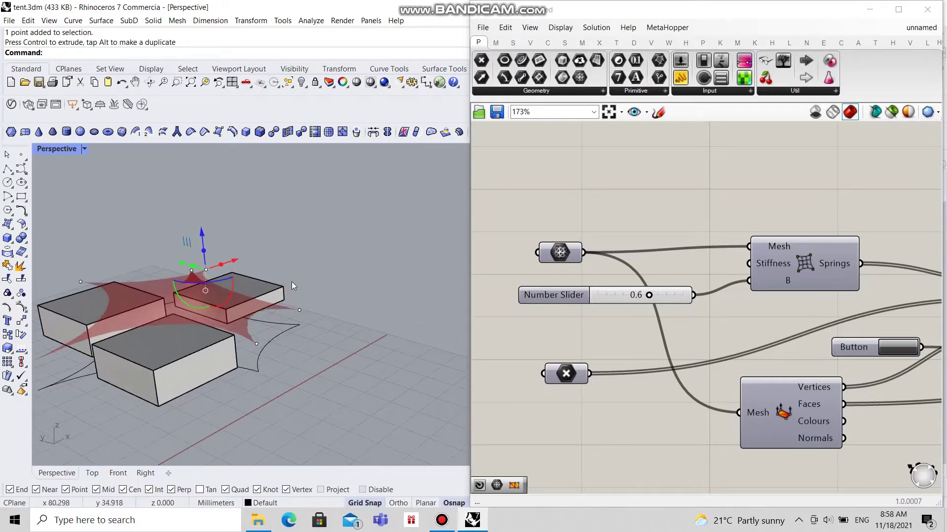
{"action": "left_click", "coordinate": [293, 314]}
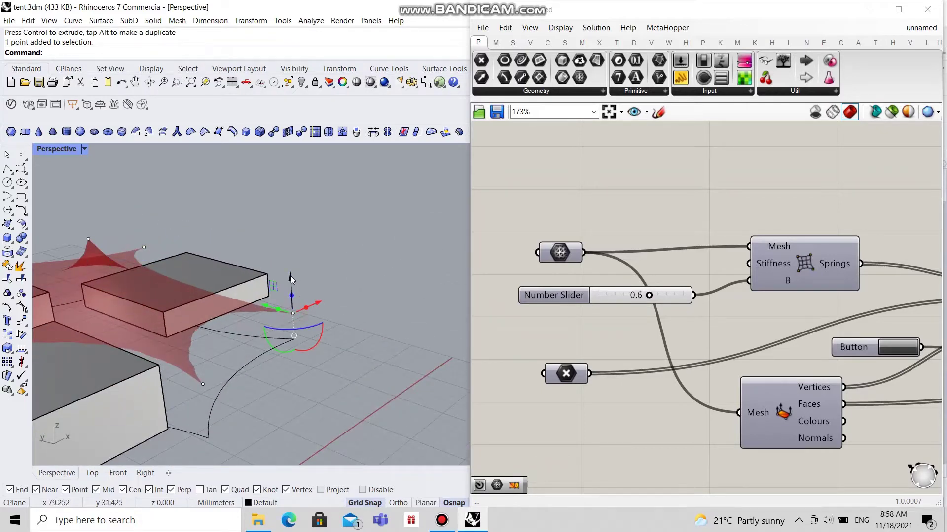
{"action": "left_click_drag", "start_coordinate": [291, 279], "coordinate": [292, 291]}
{"action": "scroll", "coordinate": [329, 357], "scroll_direction": "down", "scroll_amount": 5}
{"action": "right_click_drag", "start_coordinate": [330, 359], "coordinate": [253, 371]}
{"action": "scroll", "coordinate": [269, 342], "scroll_direction": "down", "scroll_amount": 5}
{"action": "scroll", "coordinate": [362, 317], "scroll_direction": "up", "scroll_amount": 5}
{"action": "scroll", "coordinate": [277, 336], "scroll_direction": "up", "scroll_amount": 6}
{"action": "scroll", "coordinate": [279, 348], "scroll_direction": "down", "scroll_amount": 7}
{"action": "scroll", "coordinate": [333, 324], "scroll_direction": "up", "scroll_amount": 4}
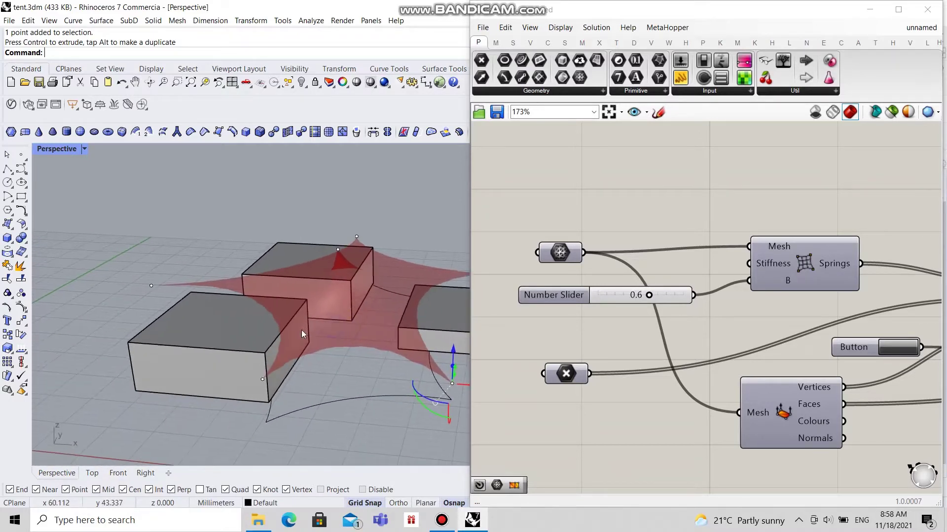
{"action": "scroll", "coordinate": [301, 330], "scroll_direction": "down", "scroll_amount": 2}
{"action": "scroll", "coordinate": [300, 340], "scroll_direction": "up", "scroll_amount": 2}
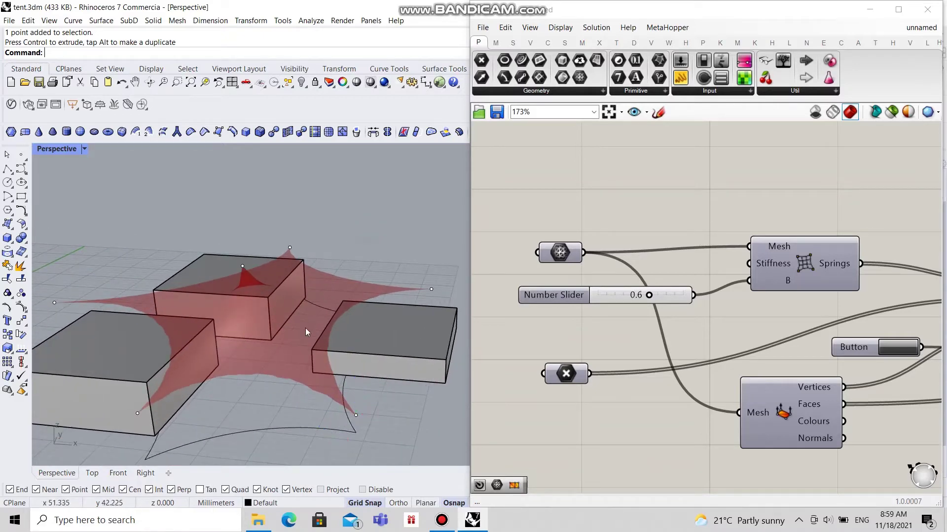
{"action": "scroll", "coordinate": [303, 333], "scroll_direction": "down", "scroll_amount": 3}
{"action": "mouse_move", "coordinate": [286, 335]}
{"action": "right_mouse_down"}
{"action": "mouse_move", "coordinate": [267, 322]}
{"action": "mouse_move", "coordinate": [288, 318]}
{"action": "right_mouse_up"}
{"action": "scroll", "coordinate": [312, 358], "scroll_direction": "down", "scroll_amount": 3}
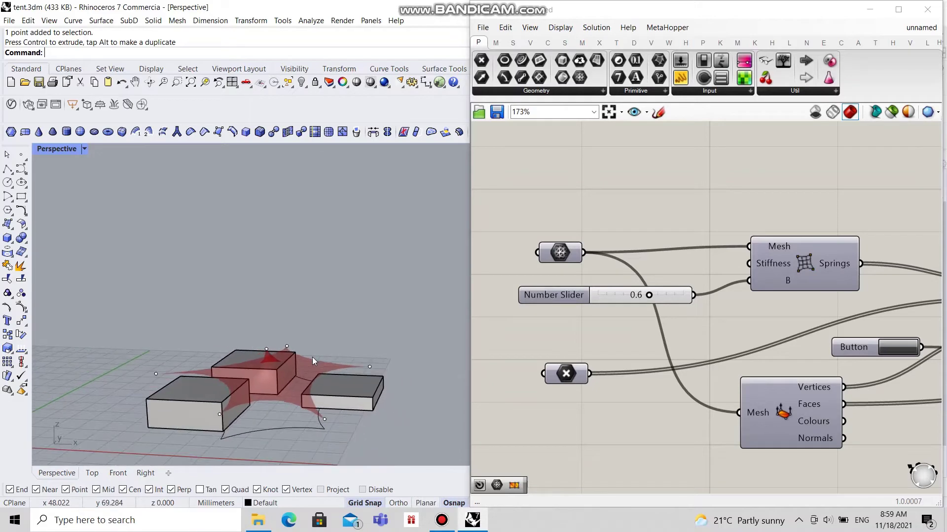
{"action": "scroll", "coordinate": [637, 325], "scroll_direction": "down", "scroll_amount": 5}
{"action": "scroll", "coordinate": [848, 333], "scroll_direction": "up", "scroll_amount": 4}
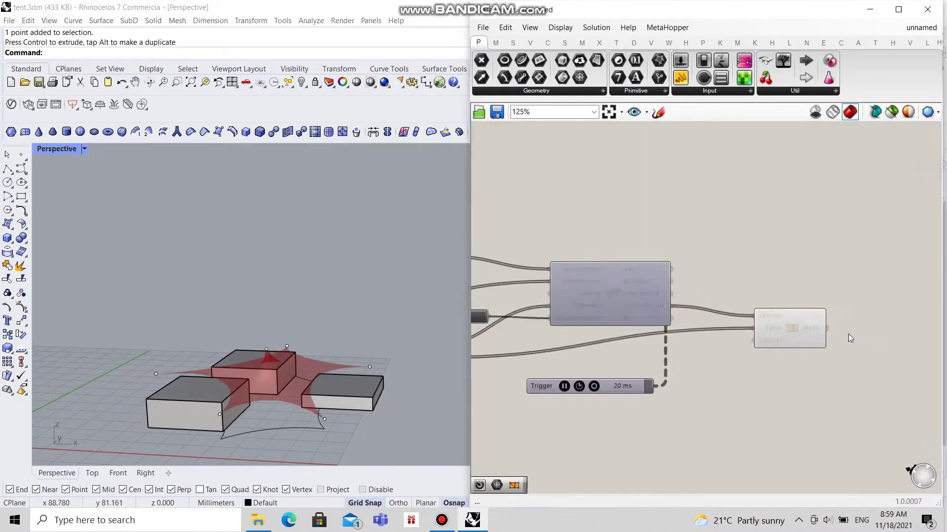
Bake the Construct Mesh output into Rhino as a grouped object
{"action": "right_click", "coordinate": [785, 329]}
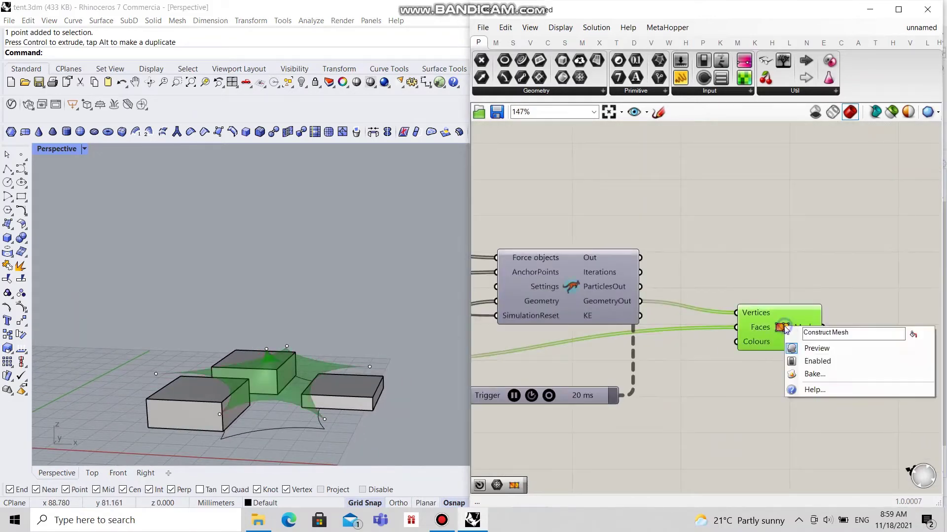
{"action": "left_click", "coordinate": [811, 373]}
{"action": "left_click", "coordinate": [779, 444]}
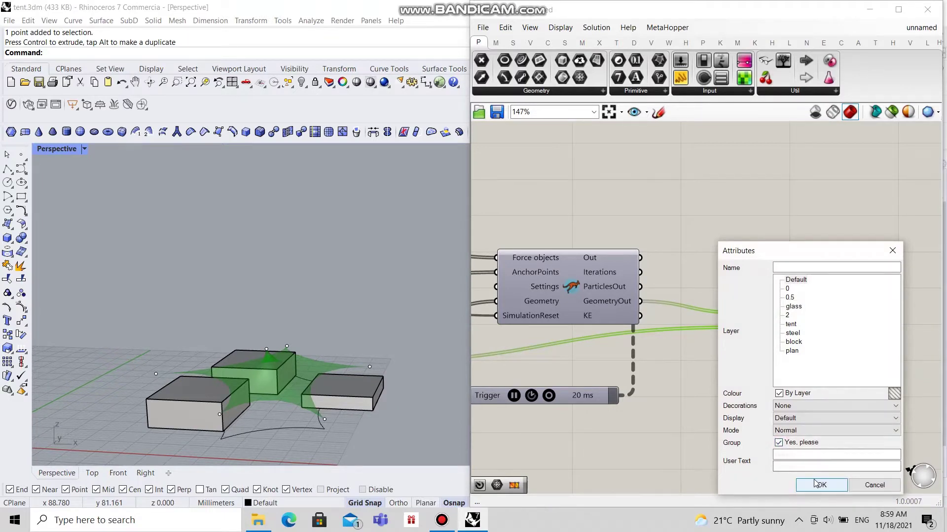
{"action": "left_click", "coordinate": [815, 483]}
{"action": "left_click", "coordinate": [778, 394]}
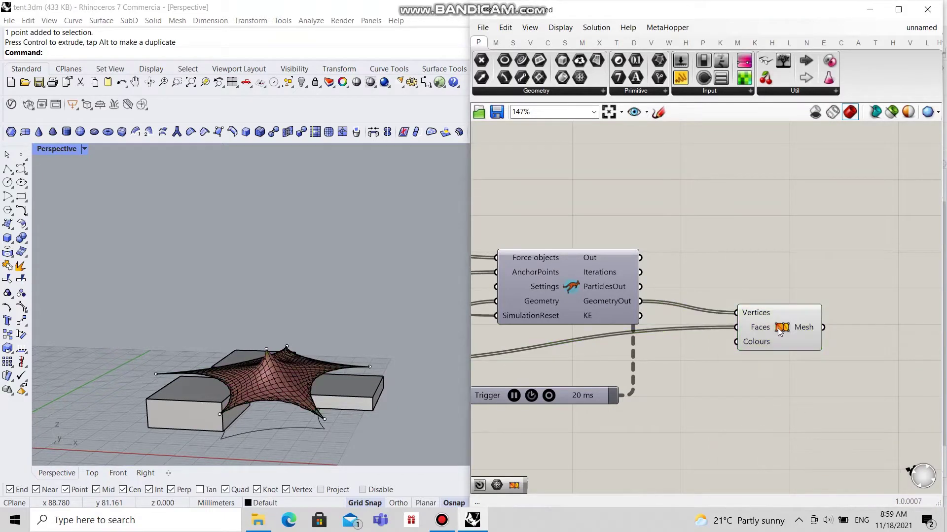
Disable the Construct Mesh component on the Grasshopper canvas
{"action": "right_click", "coordinate": [777, 328]}
{"action": "left_click", "coordinate": [795, 357]}
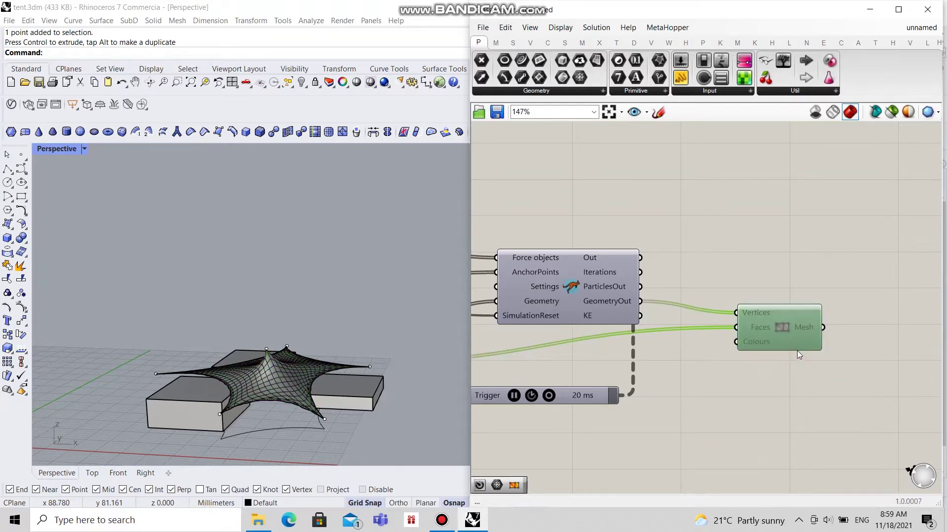
{"action": "scroll", "coordinate": [796, 352], "scroll_direction": "down", "scroll_amount": 4}
{"action": "right_click_drag", "start_coordinate": [795, 358], "coordinate": [856, 353]}
{"action": "scroll", "coordinate": [807, 353], "scroll_direction": "up", "scroll_amount": 3}
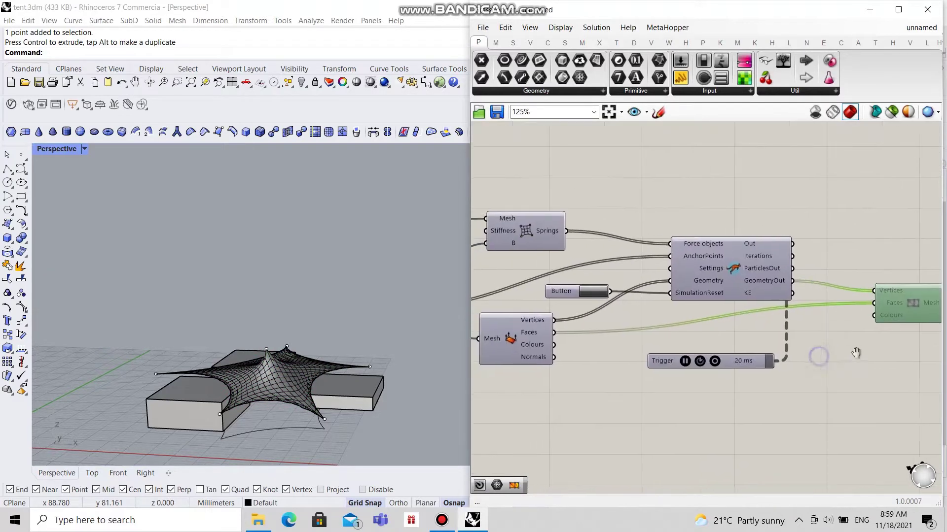
{"action": "scroll", "coordinate": [802, 306], "scroll_direction": "down", "scroll_amount": 4}
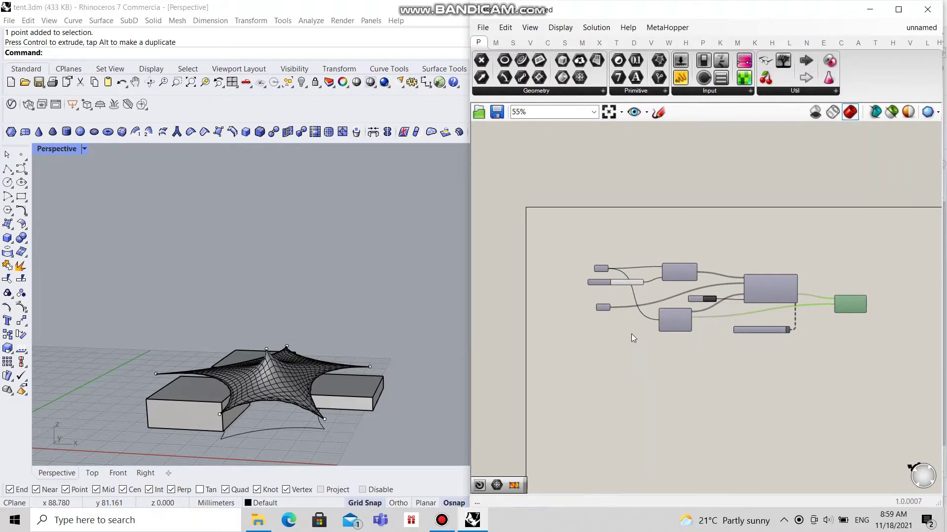
{"action": "scroll", "coordinate": [599, 318], "scroll_direction": "up", "scroll_amount": 4}
Internalise the referenced anchor points in the Point parameter
{"action": "right_click", "coordinate": [606, 295]}
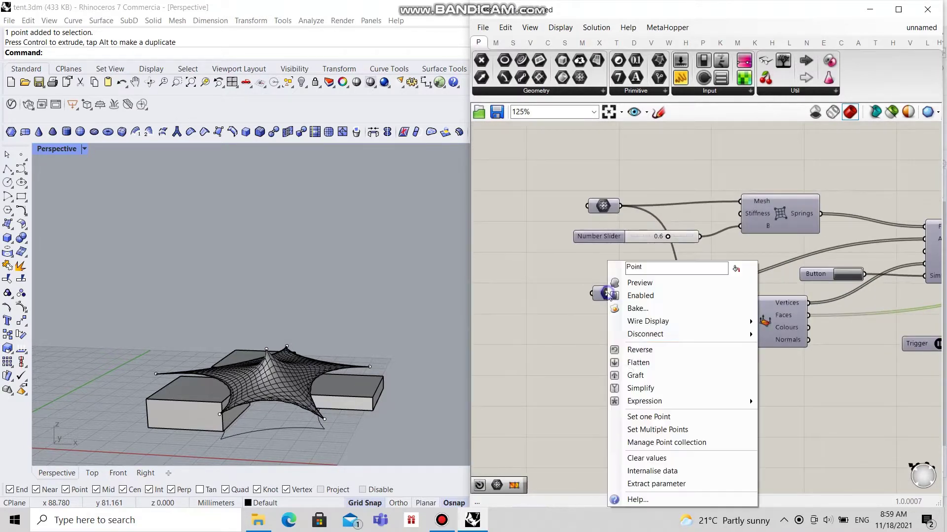
{"action": "left_click", "coordinate": [641, 470]}
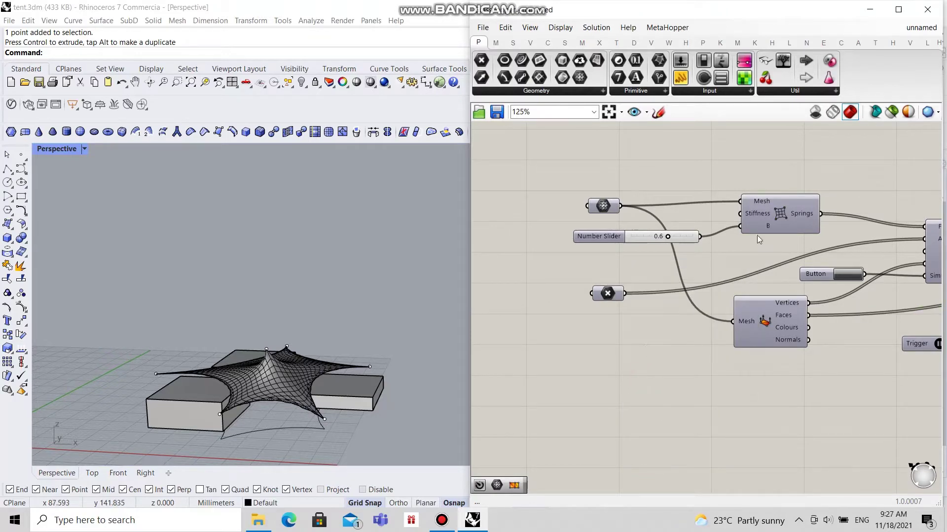
{"action": "scroll", "coordinate": [756, 236], "scroll_direction": "down", "scroll_amount": 5}
Minimise Grasshopper and switch to the Top viewport
{"action": "left_click", "coordinate": [869, 9]}
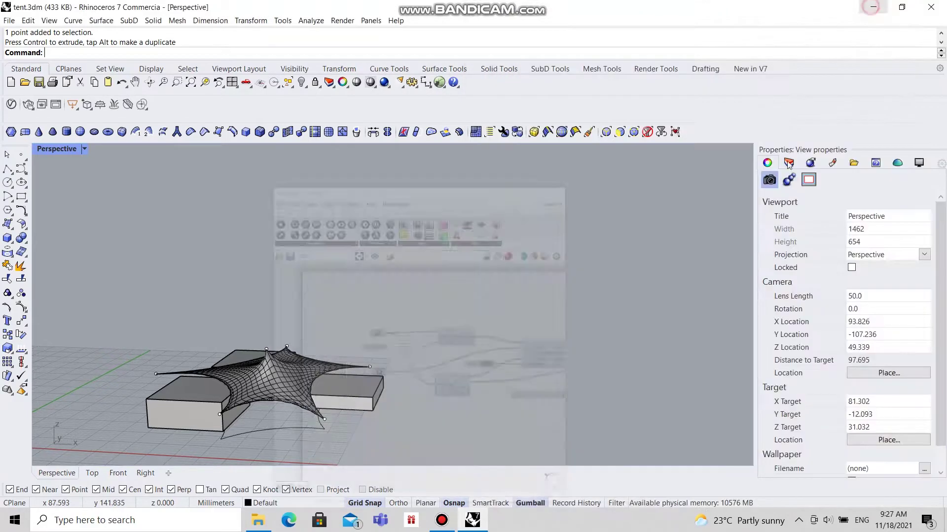
{"action": "scroll", "coordinate": [589, 328], "scroll_direction": "down", "scroll_amount": 6}
{"action": "right_click_drag", "start_coordinate": [602, 301], "coordinate": [567, 349]}
{"action": "scroll", "coordinate": [452, 271], "scroll_direction": "up", "scroll_amount": 8}
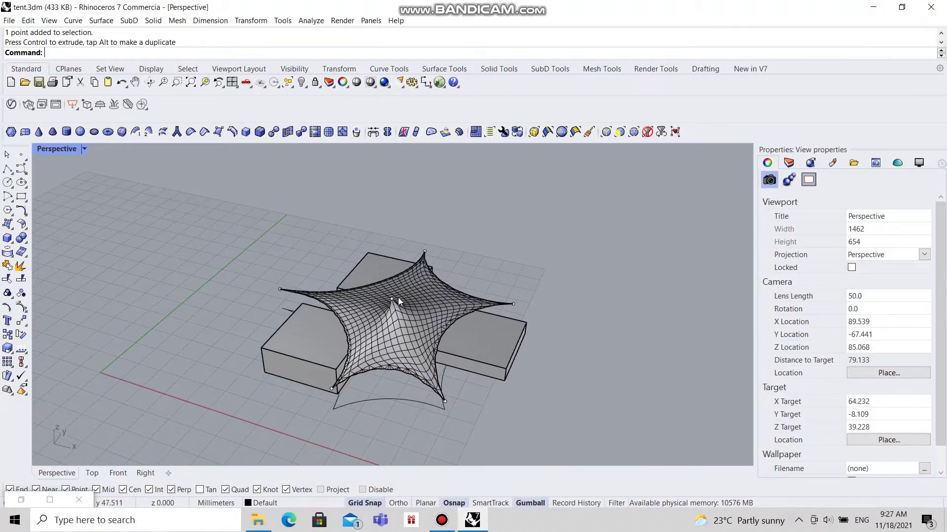
{"action": "scroll", "coordinate": [399, 302], "scroll_direction": "up", "scroll_amount": 3}
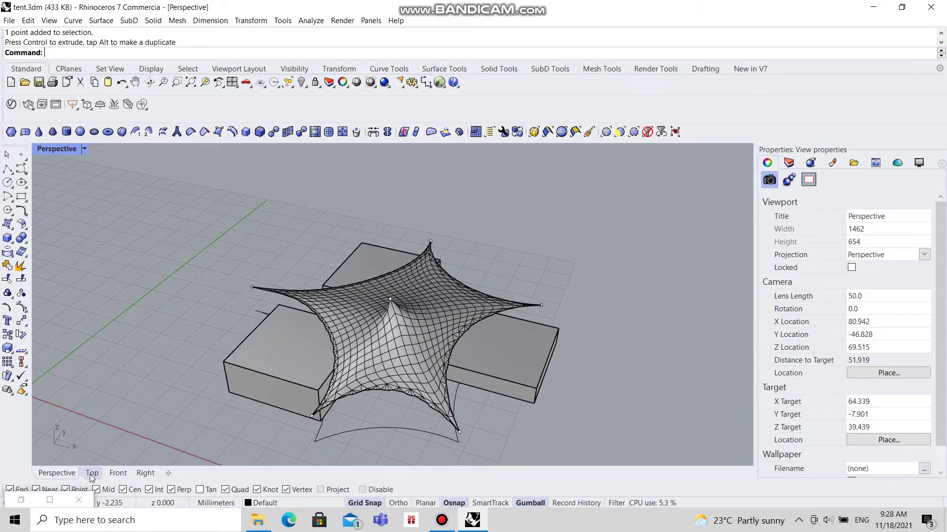
{"action": "left_click", "coordinate": [91, 474]}
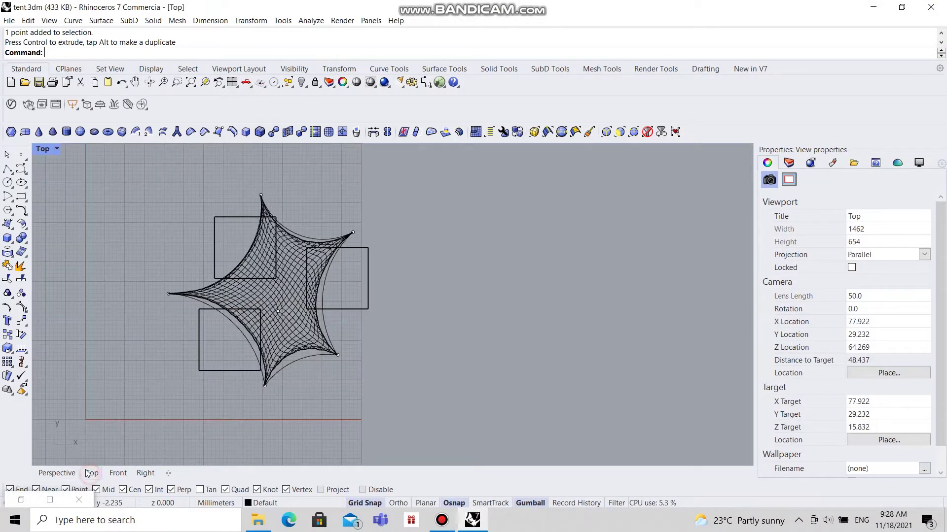
Draw a rectangular Plane surface from two corners spanning the tent, then select it
{"action": "left_click", "coordinate": [10, 227]}
{"action": "left_click", "coordinate": [106, 229]}
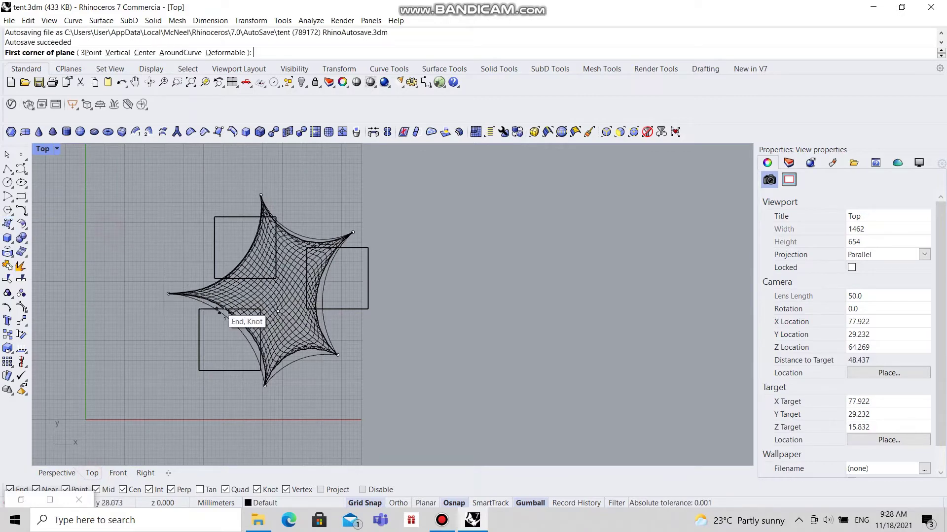
{"action": "scroll", "coordinate": [226, 313], "scroll_direction": "up", "scroll_amount": 4}
{"action": "scroll", "coordinate": [192, 282], "scroll_direction": "down", "scroll_amount": 3}
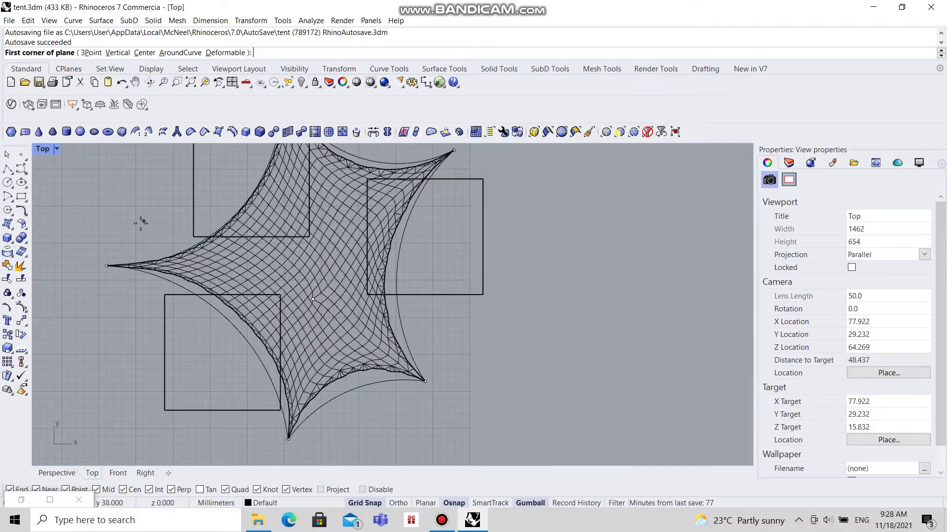
{"action": "left_click", "coordinate": [144, 222]}
{"action": "left_click", "coordinate": [500, 361]}
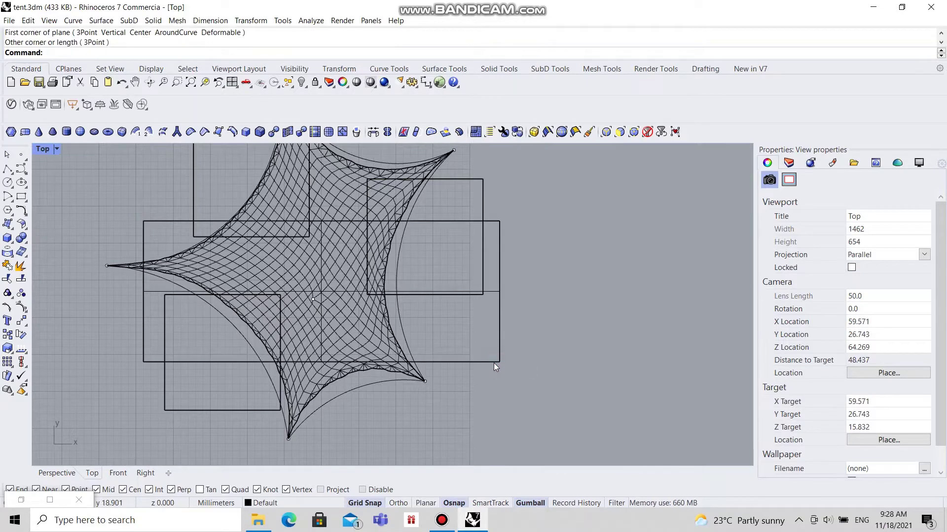
{"action": "left_click", "coordinate": [474, 361]}
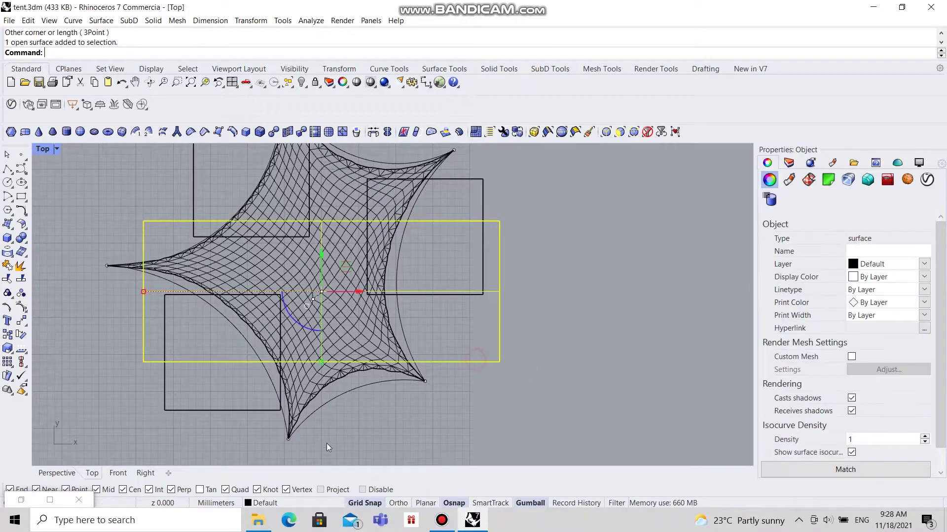
{"action": "left_click", "coordinate": [119, 474]}
{"action": "scroll", "coordinate": [326, 351], "scroll_direction": "down", "scroll_amount": 10}
{"action": "scroll", "coordinate": [661, 344], "scroll_direction": "up", "scroll_amount": 7}
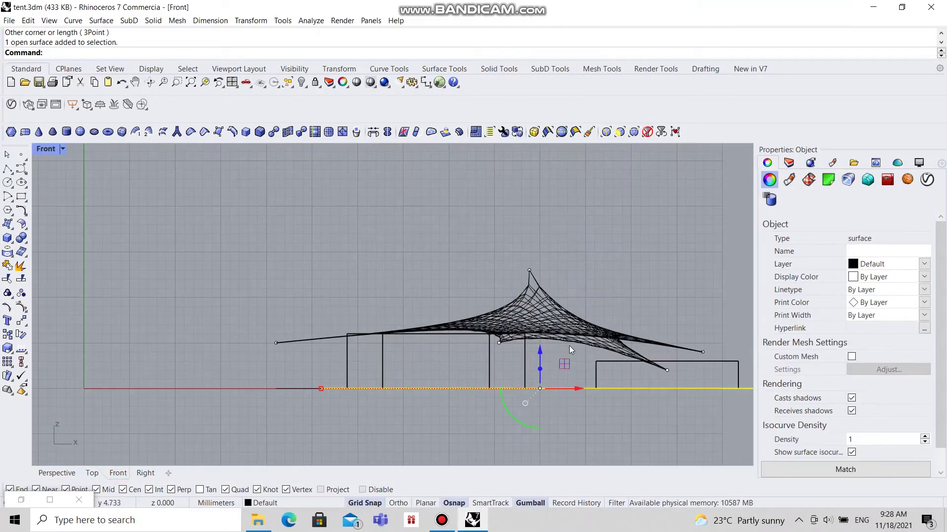
Lift the plane with the gumball Z arrow to just below the peak, checking Right and Perspective views
{"action": "left_click_drag", "start_coordinate": [543, 350], "coordinate": [525, 273]}
{"action": "scroll", "coordinate": [560, 275], "scroll_direction": "up", "scroll_amount": 3}
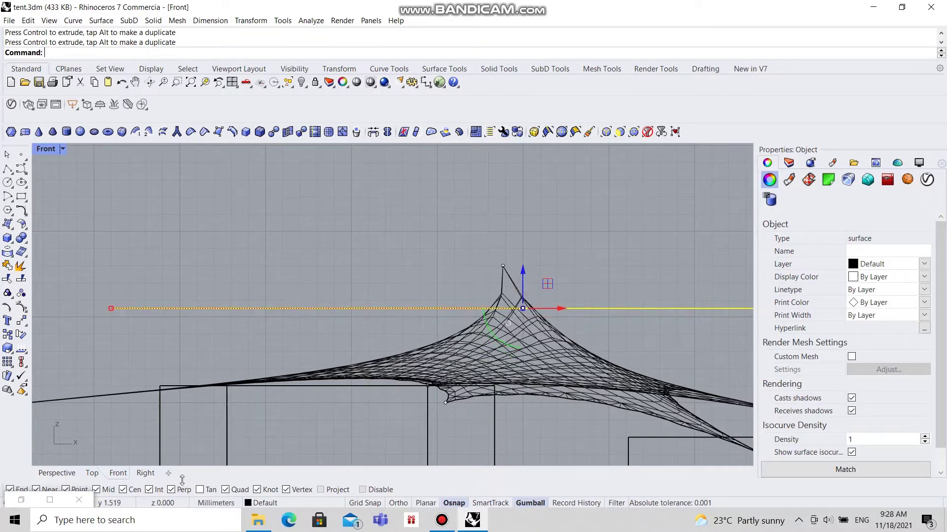
{"action": "left_click", "coordinate": [146, 473]}
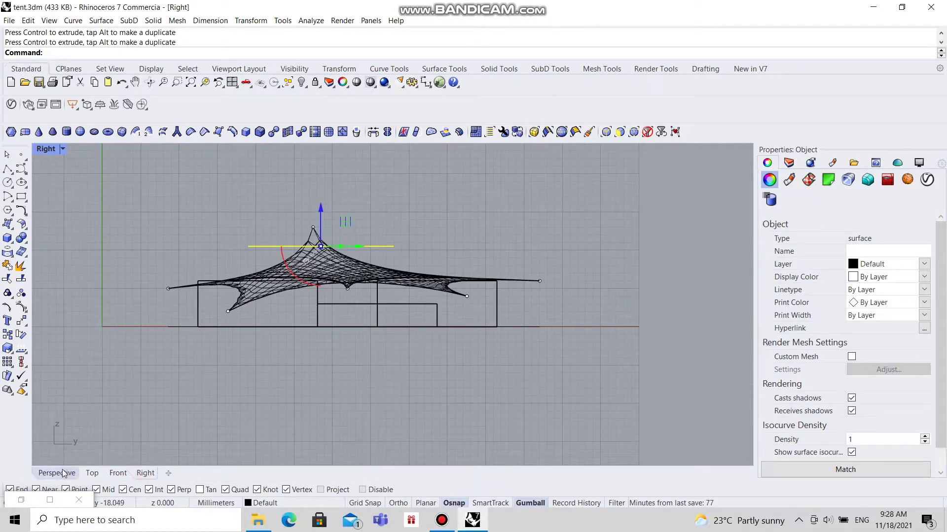
{"action": "left_click", "coordinate": [57, 474]}
{"action": "mouse_move", "coordinate": [375, 327]}
{"action": "right_mouse_down"}
{"action": "mouse_move", "coordinate": [398, 300]}
{"action": "mouse_move", "coordinate": [346, 338]}
{"action": "mouse_move", "coordinate": [484, 303]}
{"action": "mouse_move", "coordinate": [454, 307]}
{"action": "right_mouse_up"}
{"action": "right_click_drag", "start_coordinate": [516, 341], "coordinate": [303, 264], "text": "shift"}
{"action": "scroll", "coordinate": [327, 273], "scroll_direction": "up", "scroll_amount": 8}
{"action": "scroll", "coordinate": [303, 264], "scroll_direction": "down", "scroll_amount": 2}
{"action": "scroll", "coordinate": [348, 301], "scroll_direction": "down", "scroll_amount": 6}
{"action": "left_click", "coordinate": [262, 270]}
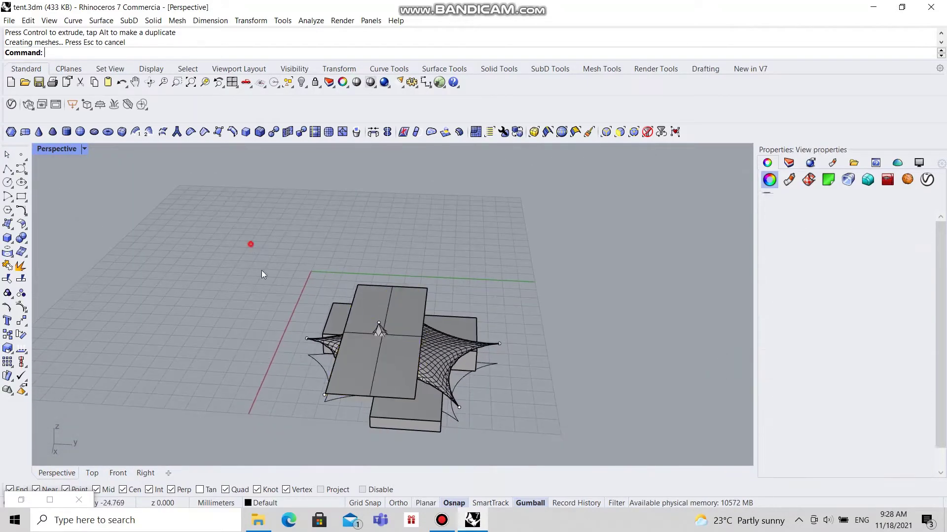
Zoom the Perspective view to all objects with Zoom Selected and orbit the tent
{"action": "left_click_drag", "start_coordinate": [250, 244], "coordinate": [539, 447]}
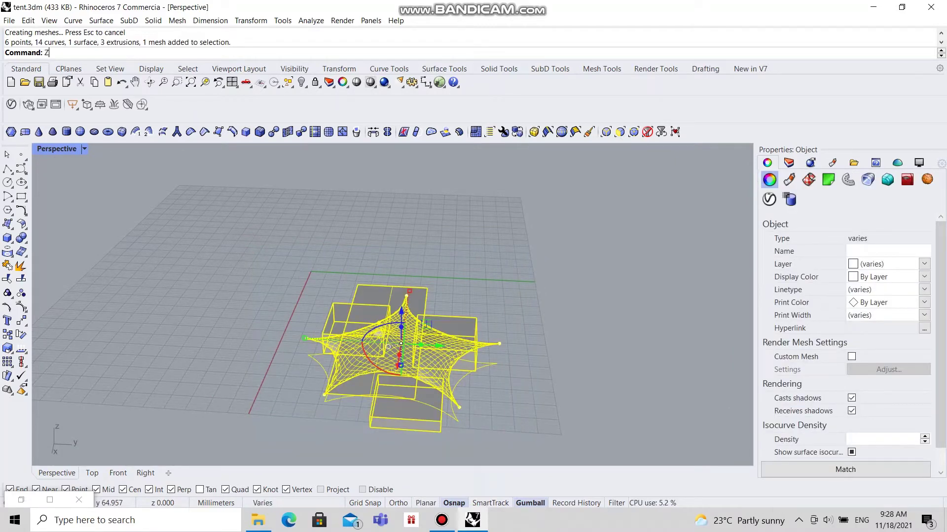
{"action": "key", "text": "Return"}
{"action": "type", "text": "s"}
{"action": "key", "text": "Return"}
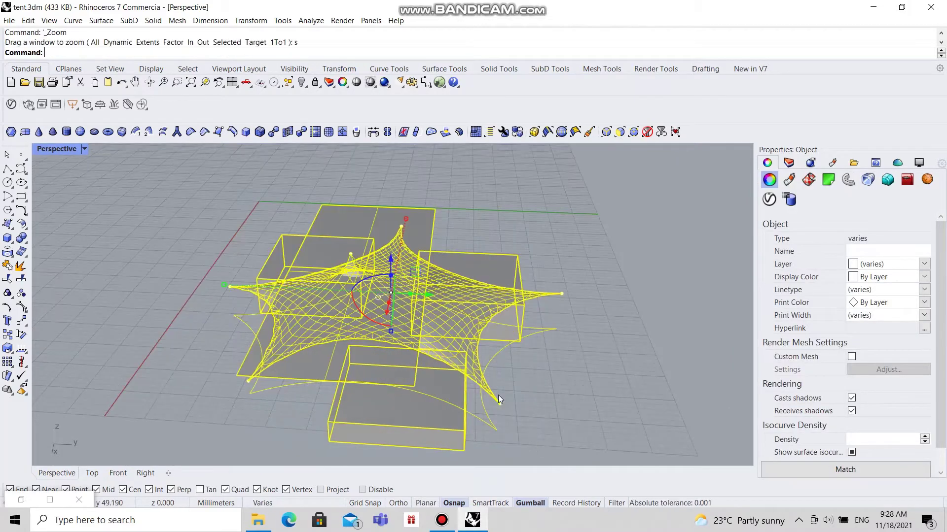
{"action": "key", "text": "Escape"}
{"action": "right_click_drag", "start_coordinate": [498, 395], "coordinate": [404, 298]}
{"action": "left_click", "coordinate": [492, 269]}
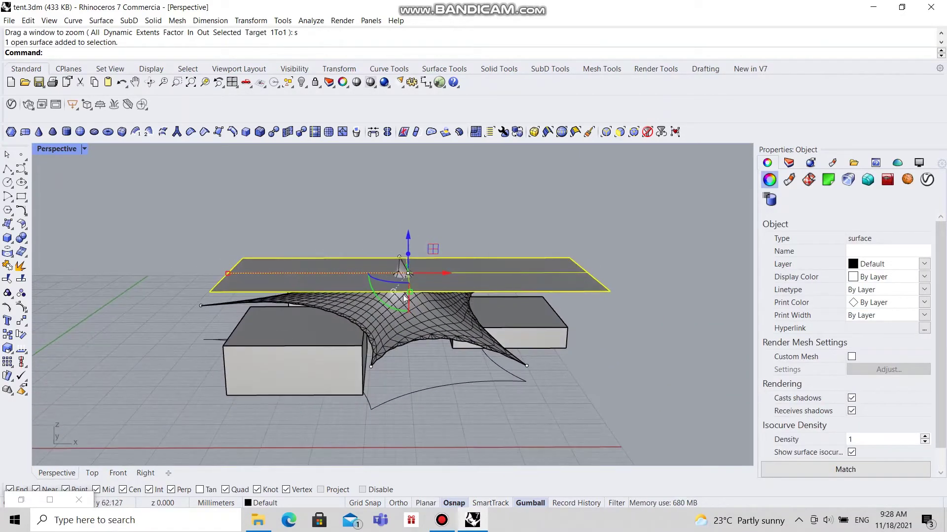
{"action": "left_click_drag", "start_coordinate": [376, 292], "coordinate": [376, 290]}
{"action": "scroll", "coordinate": [380, 292], "scroll_direction": "up", "scroll_amount": 5}
{"action": "right_click_drag", "start_coordinate": [379, 291], "coordinate": [664, 240]}
{"action": "key", "text": "Escape"}
{"action": "scroll", "coordinate": [417, 314], "scroll_direction": "down", "scroll_amount": 4}
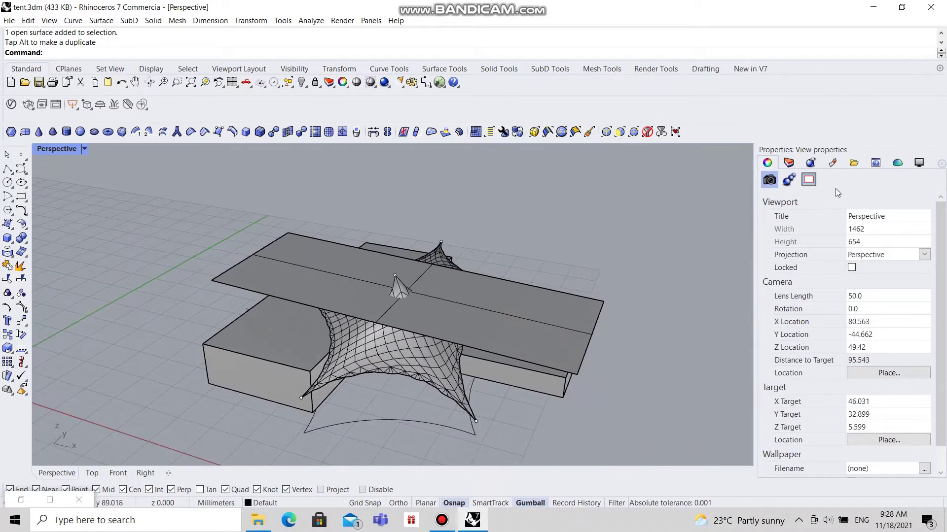
Turn on Color Backfaces in the Display panel so the membrane underside shows red
{"action": "left_click", "coordinate": [918, 163]}
{"action": "scroll", "coordinate": [877, 285], "scroll_direction": "down", "scroll_amount": 5}
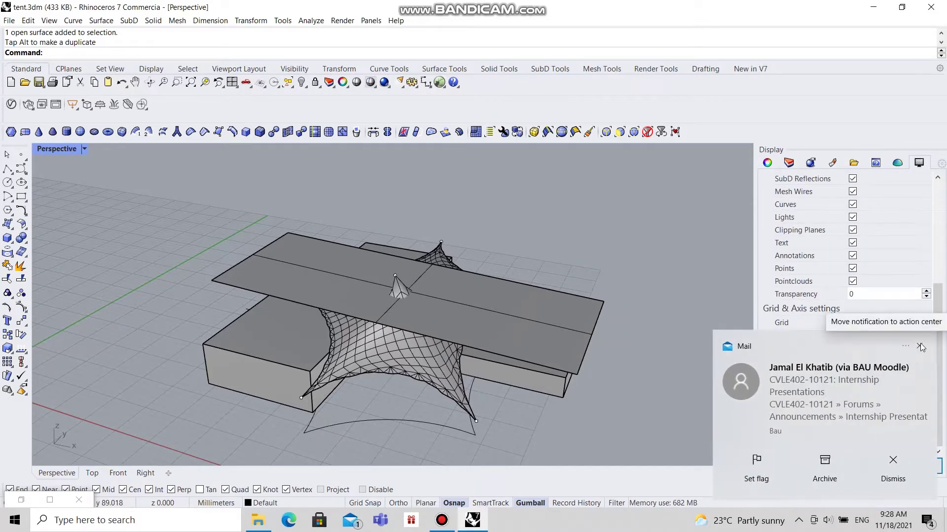
{"action": "left_click", "coordinate": [920, 346]}
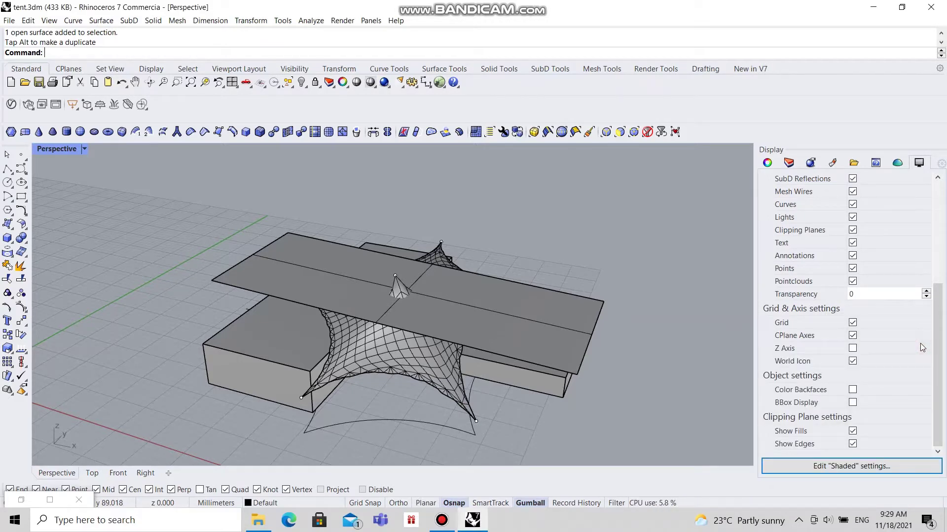
{"action": "left_click", "coordinate": [852, 390]}
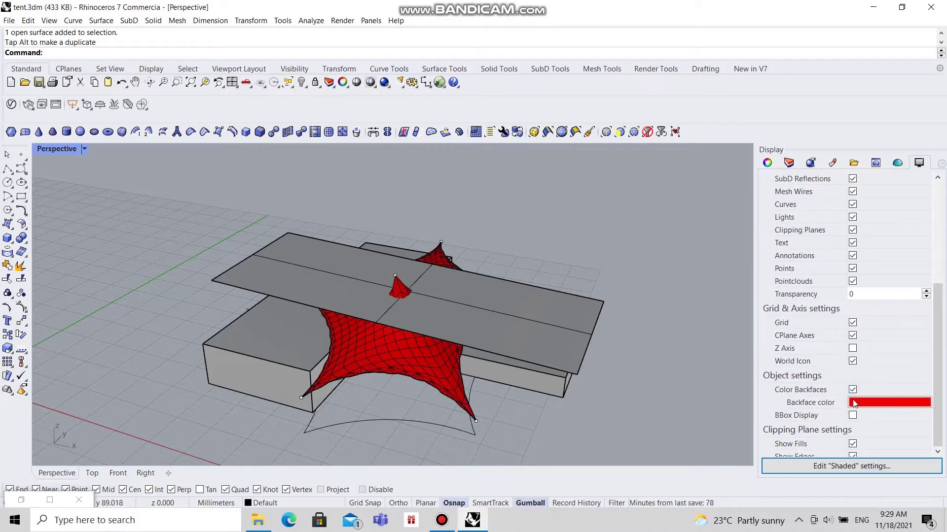
{"action": "right_click_drag", "start_coordinate": [547, 400], "coordinate": [476, 373]}
{"action": "right_click_drag", "start_coordinate": [480, 391], "coordinate": [509, 357]}
{"action": "scroll", "coordinate": [413, 255], "scroll_direction": "up", "scroll_amount": 6}
{"action": "right_click_drag", "start_coordinate": [412, 253], "coordinate": [420, 265]}
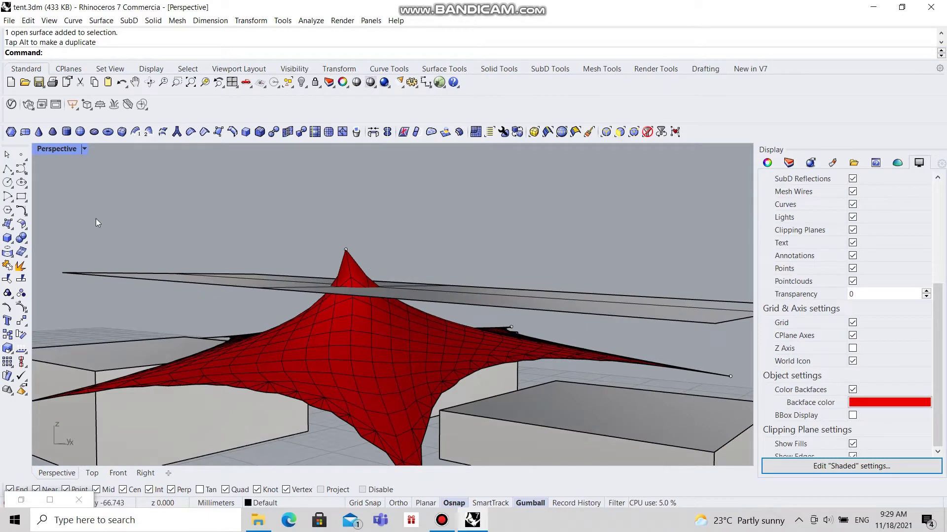
{"action": "right_click_drag", "start_coordinate": [74, 175], "coordinate": [99, 206]}
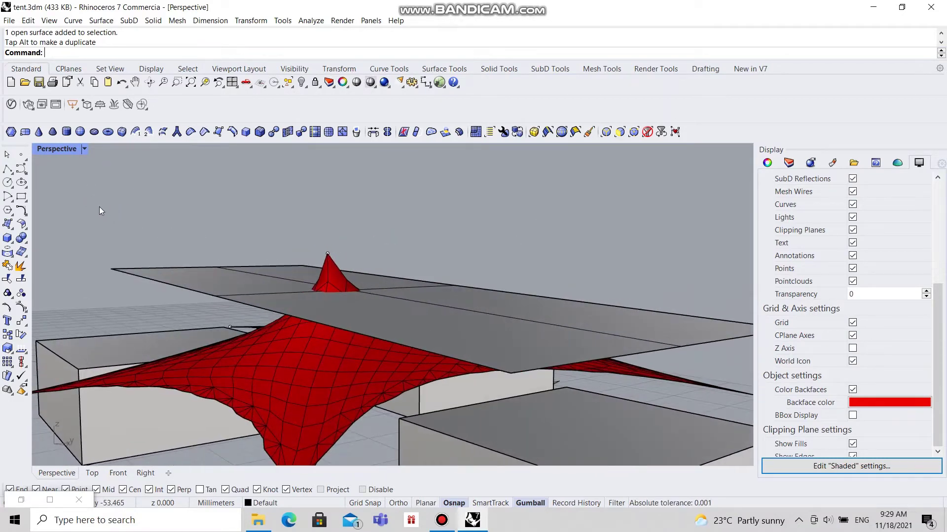
{"action": "left_click", "coordinate": [396, 316]}
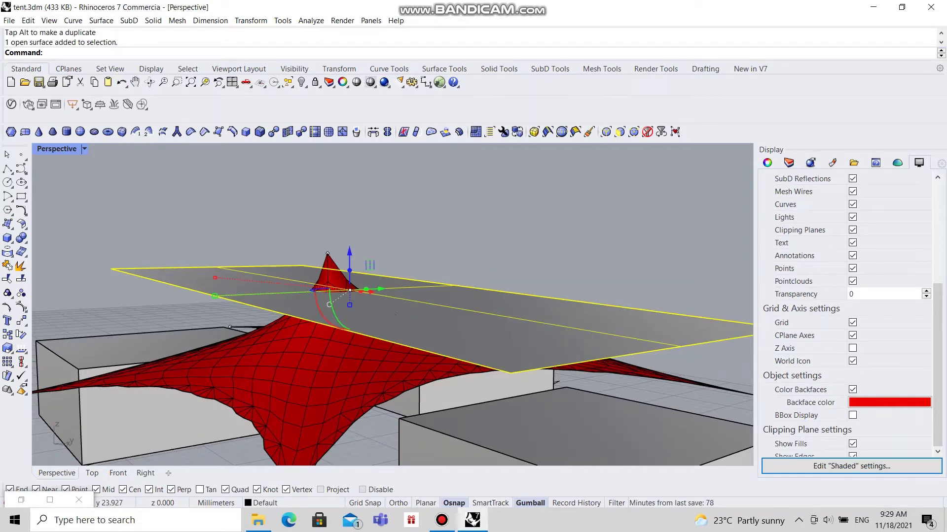
Reverse the plane surface's direction with Flip
{"action": "type", "text": "Flip"}
{"action": "key", "text": "Return"}
{"action": "key", "text": "Escape"}
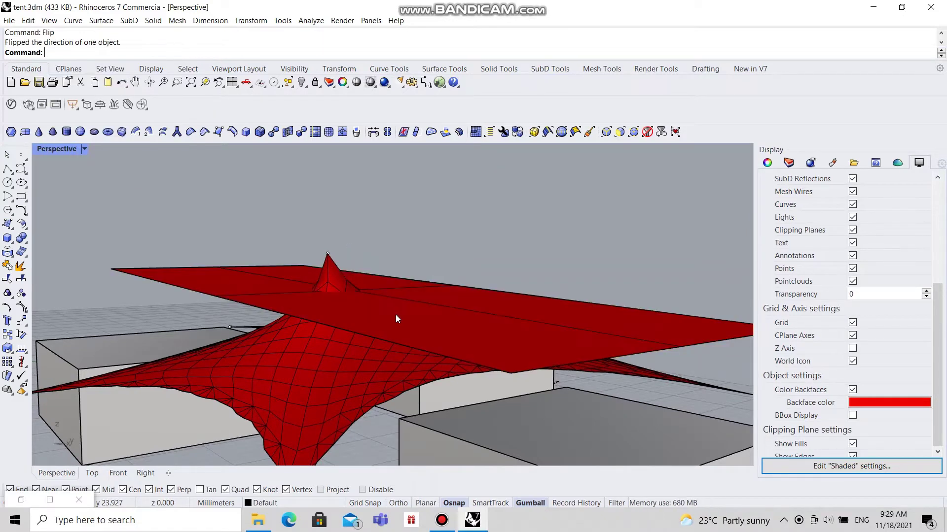
Flip the tent mesh's normals so its outer face shows grey
{"action": "right_click_drag", "start_coordinate": [395, 315], "coordinate": [377, 352]}
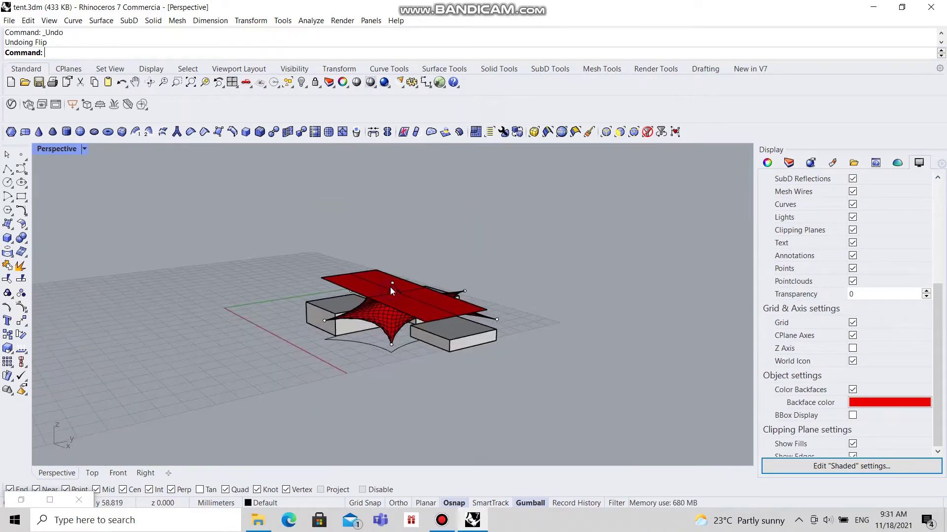
{"action": "right_click_drag", "start_coordinate": [409, 299], "coordinate": [358, 298]}
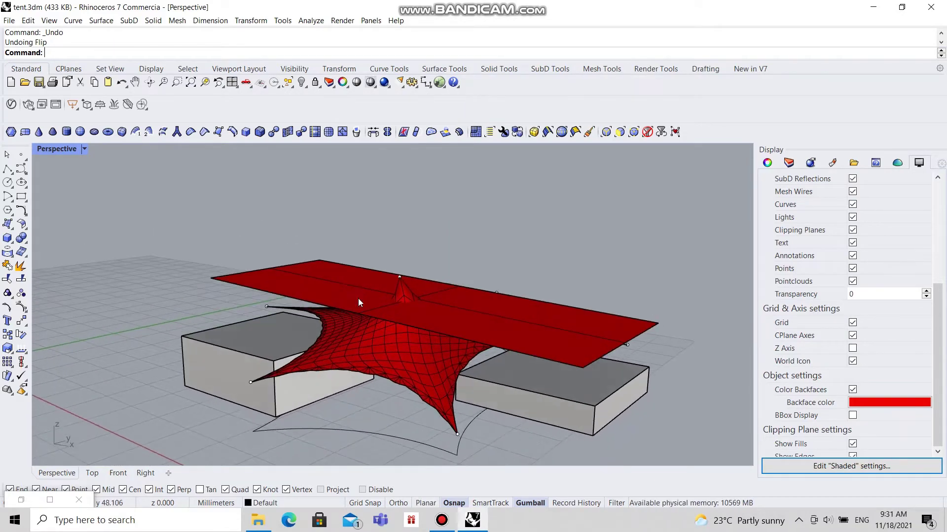
{"action": "left_click", "coordinate": [366, 350]}
{"action": "type", "text": "Flip"}
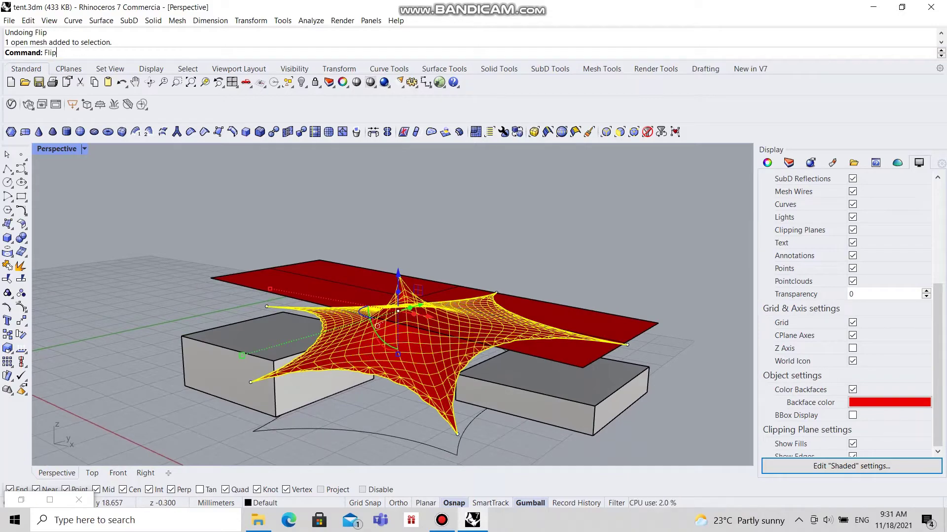
{"action": "key", "text": "Return"}
{"action": "key", "text": "Escape"}
{"action": "scroll", "coordinate": [365, 348], "scroll_direction": "up", "scroll_amount": 4}
{"action": "right_click_drag", "start_coordinate": [381, 349], "coordinate": [359, 344]}
{"action": "type", "text": "Mesh"}
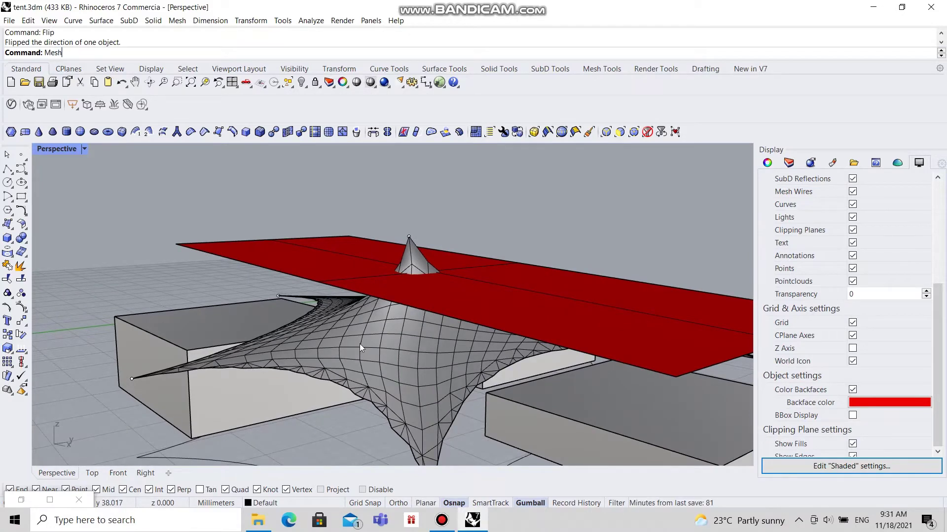
{"action": "type", "text": "Bol"}
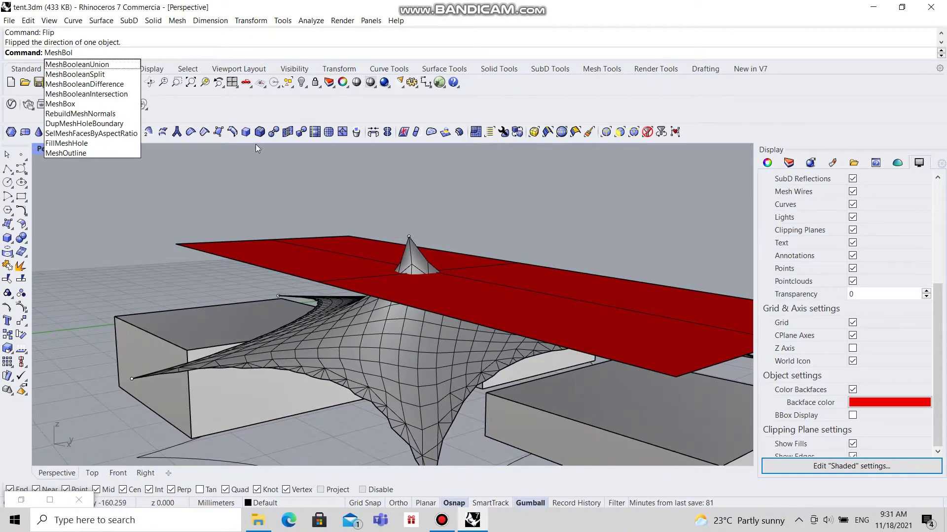
Split the tent mesh with the red plane using MeshBooleanSplit
{"action": "left_click", "coordinate": [111, 74]}
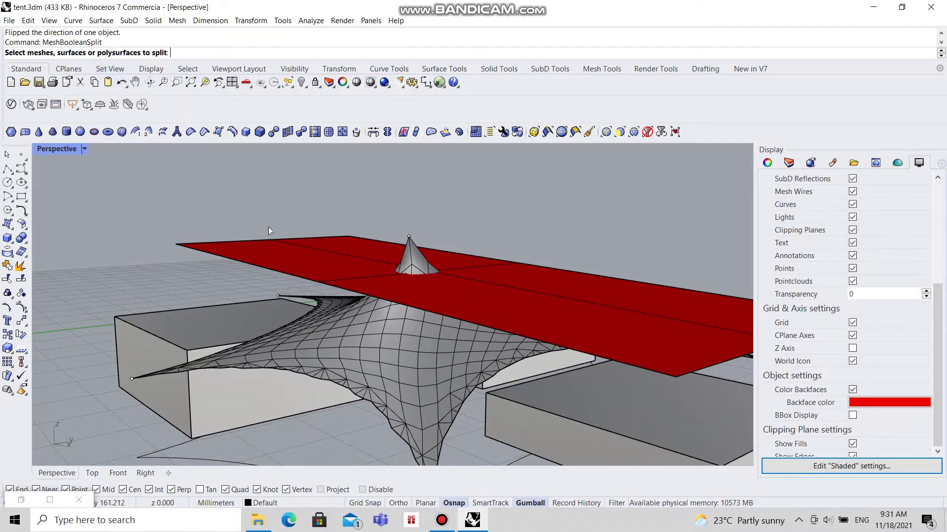
{"action": "scroll", "coordinate": [268, 231], "scroll_direction": "down", "scroll_amount": 2}
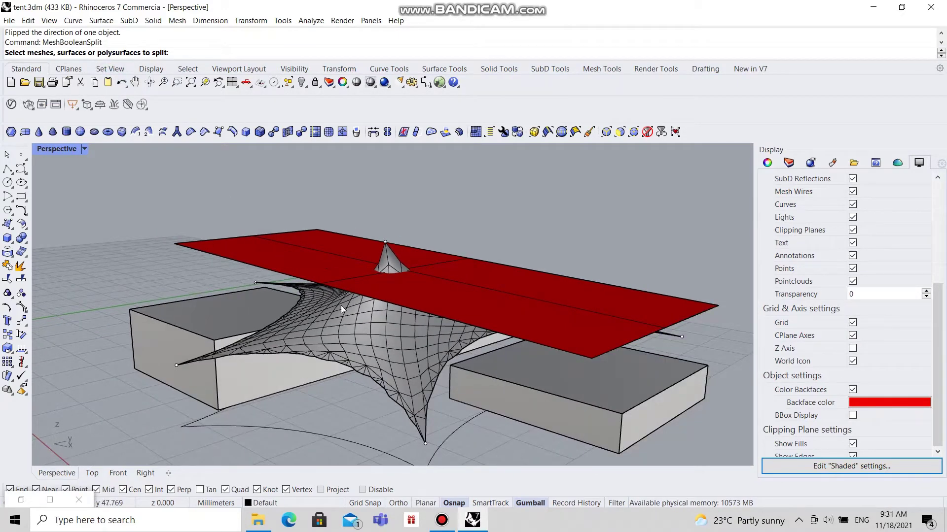
{"action": "left_click", "coordinate": [402, 358]}
{"action": "scroll", "coordinate": [328, 260], "scroll_direction": "up", "scroll_amount": 3}
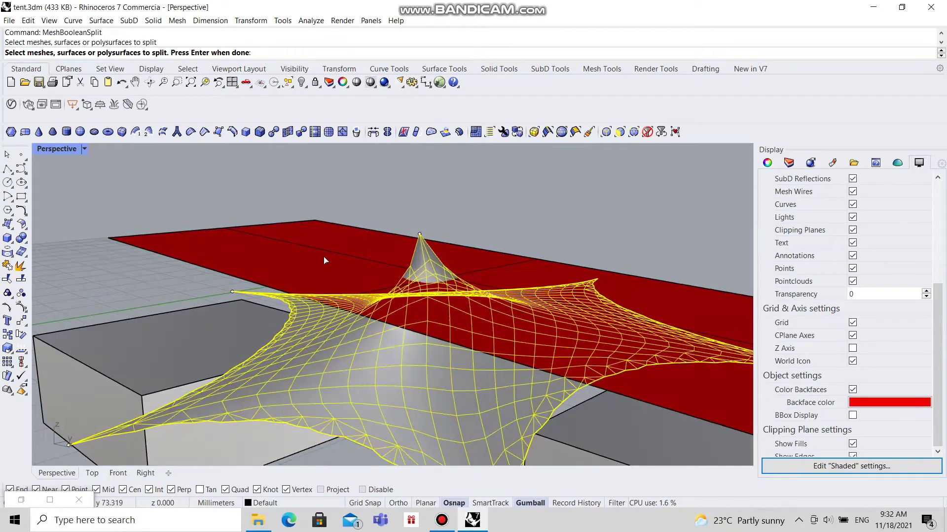
{"action": "key", "text": "Return"}
{"action": "left_click", "coordinate": [328, 271]}
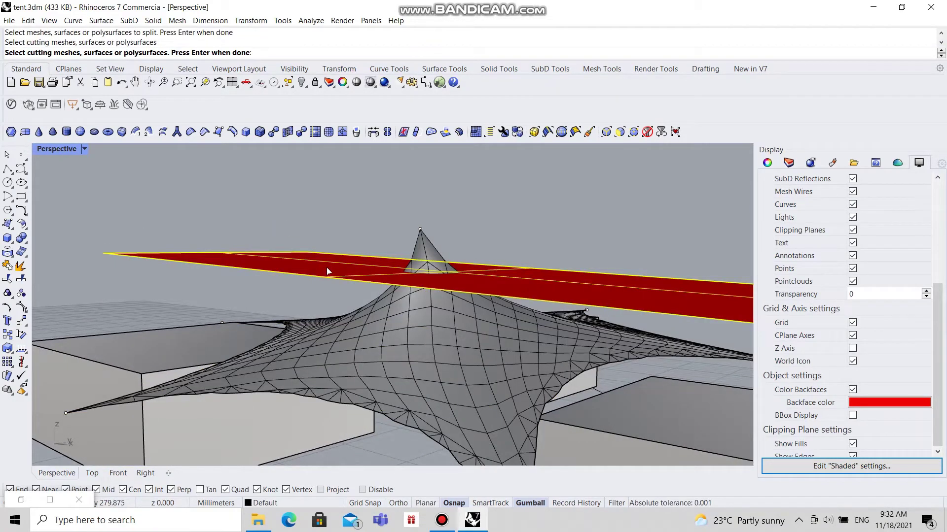
{"action": "key", "text": "Return"}
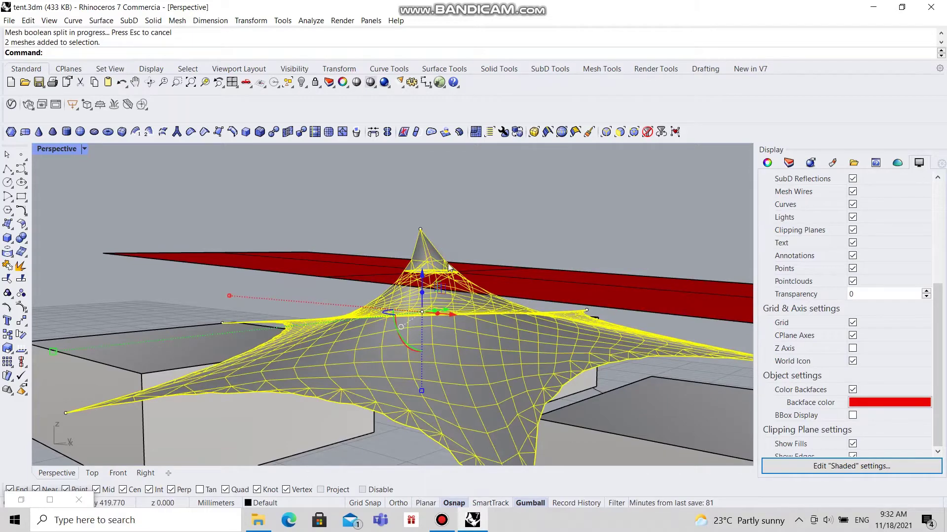
Explode the split result into four separate meshes
{"action": "right_click_drag", "start_coordinate": [448, 268], "coordinate": [422, 290]}
{"action": "type", "text": "Explode"}
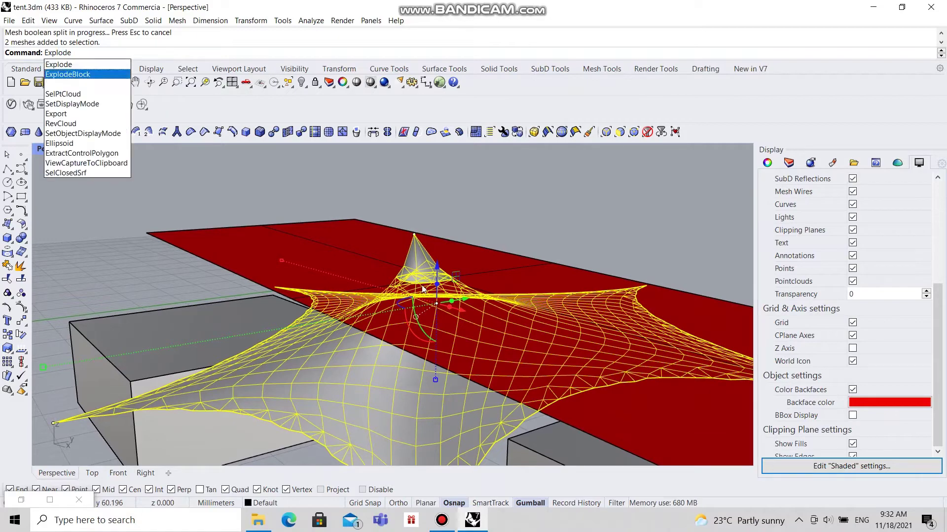
{"action": "key", "text": "Return"}
{"action": "right_click_drag", "start_coordinate": [423, 256], "coordinate": [446, 253]}
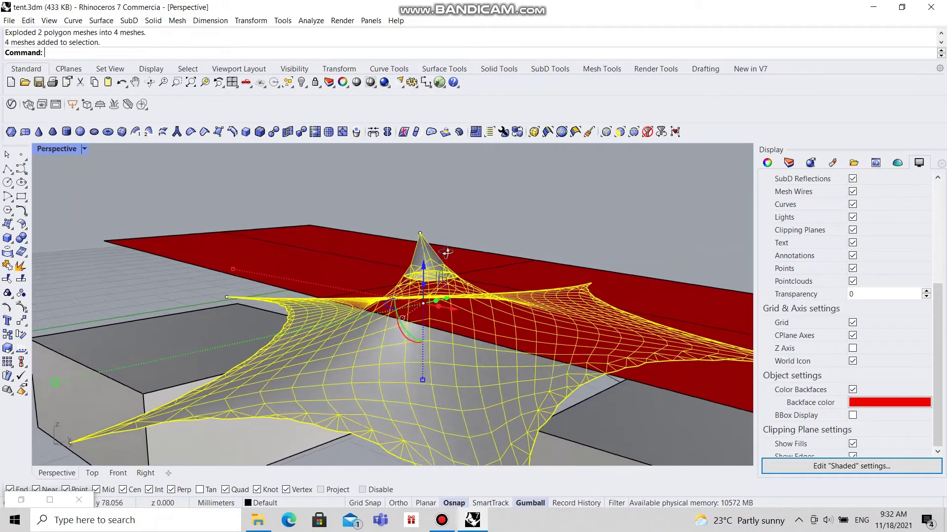
{"action": "key", "text": "Escape"}
{"action": "scroll", "coordinate": [328, 306], "scroll_direction": "down", "scroll_amount": 4}
{"action": "mouse_move", "coordinate": [420, 298]}
{"action": "right_mouse_down"}
{"action": "mouse_move", "coordinate": [442, 363]}
{"action": "mouse_move", "coordinate": [342, 289]}
{"action": "mouse_move", "coordinate": [366, 285]}
{"action": "mouse_move", "coordinate": [415, 308]}
{"action": "right_mouse_up"}
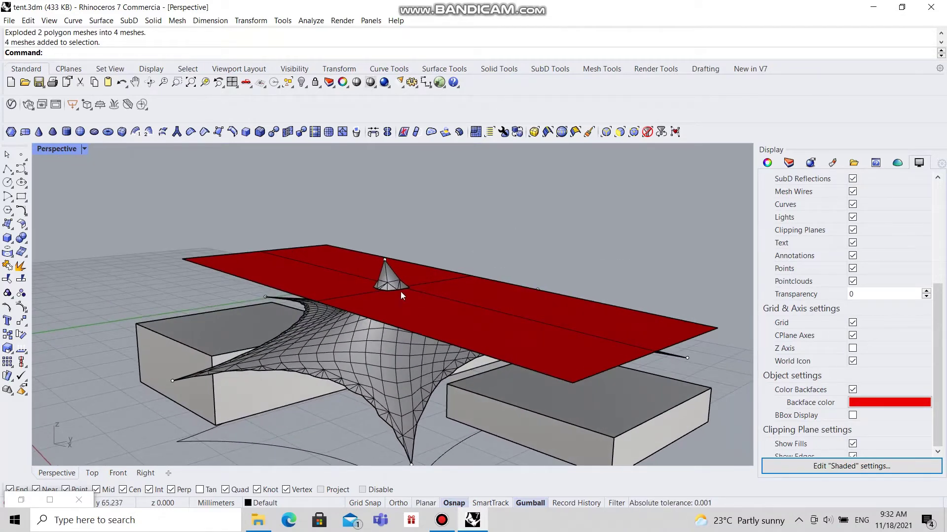
Delete the cone piece above the plane and the red cutting plane
{"action": "scroll", "coordinate": [400, 291], "scroll_direction": "up", "scroll_amount": 6}
{"action": "left_click", "coordinate": [363, 291]}
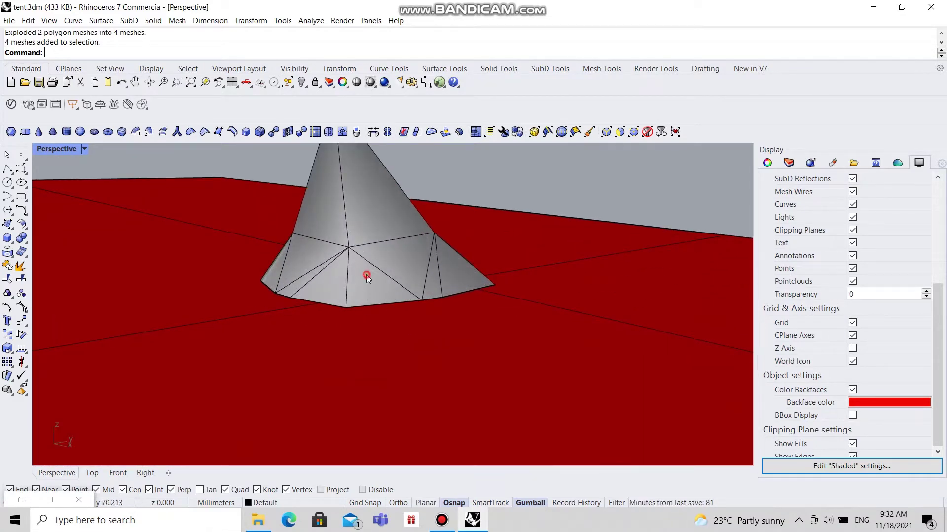
{"action": "left_click", "coordinate": [404, 311]}
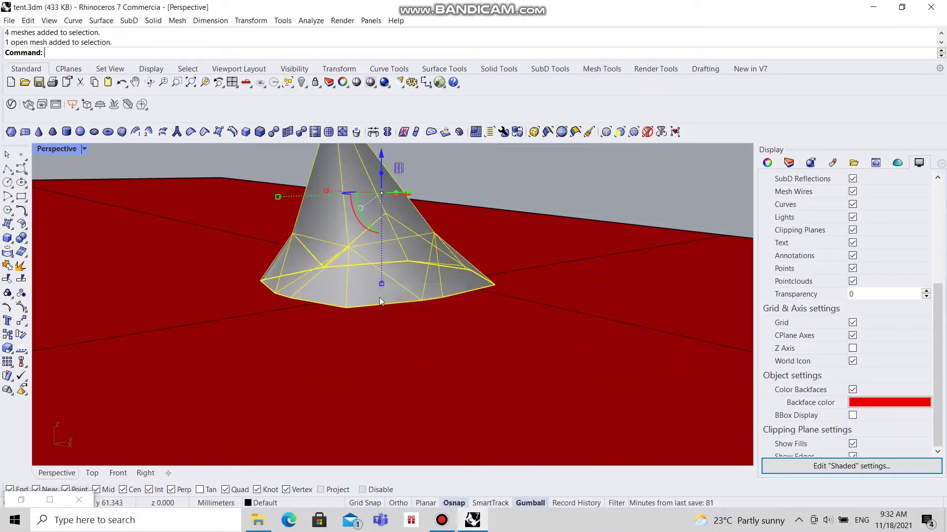
{"action": "mouse_move", "coordinate": [379, 297]}
{"action": "right_mouse_down"}
{"action": "mouse_move", "coordinate": [372, 292]}
{"action": "mouse_move", "coordinate": [403, 277]}
{"action": "mouse_move", "coordinate": [373, 310]}
{"action": "right_mouse_up"}
{"action": "key", "text": "Delete"}
{"action": "scroll", "coordinate": [379, 278], "scroll_direction": "down", "scroll_amount": 8}
{"action": "left_click", "coordinate": [431, 311]}
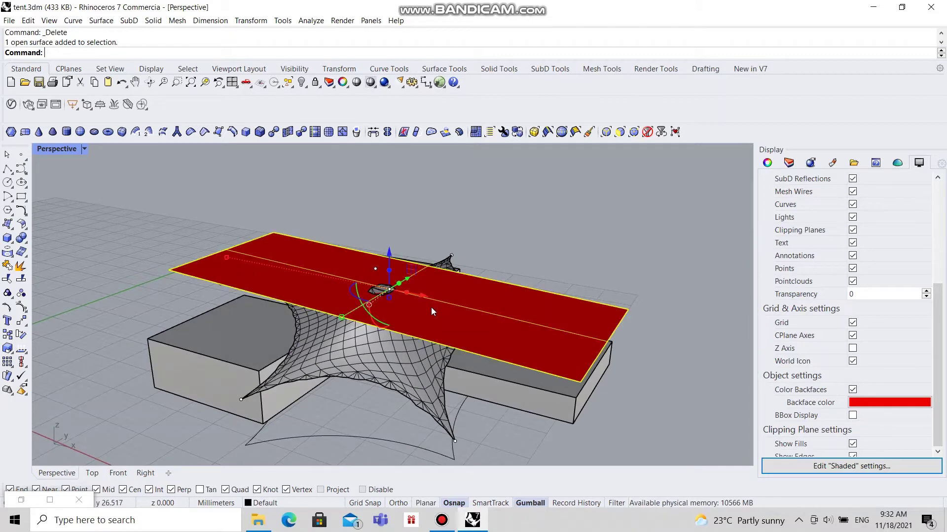
{"action": "key", "text": "Delete"}
Delete the top cap and the leftover patch so the tent's peak is open
{"action": "scroll", "coordinate": [384, 298], "scroll_direction": "up", "scroll_amount": 5}
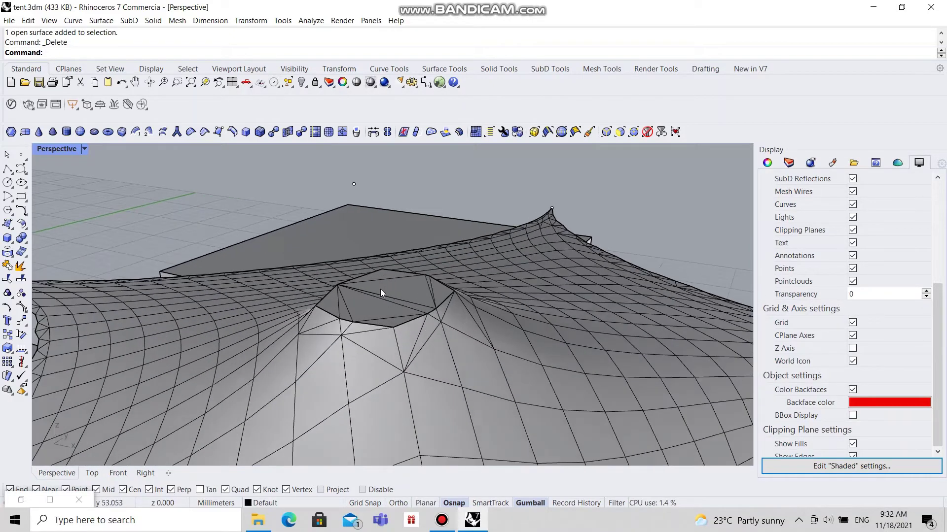
{"action": "right_click_drag", "start_coordinate": [390, 317], "coordinate": [369, 322]}
{"action": "left_click", "coordinate": [368, 328]}
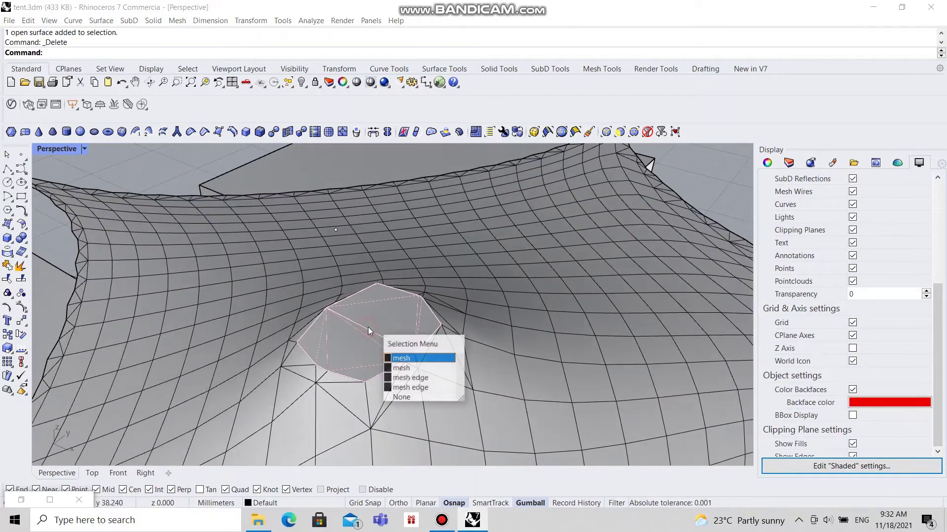
{"action": "left_click", "coordinate": [408, 359]}
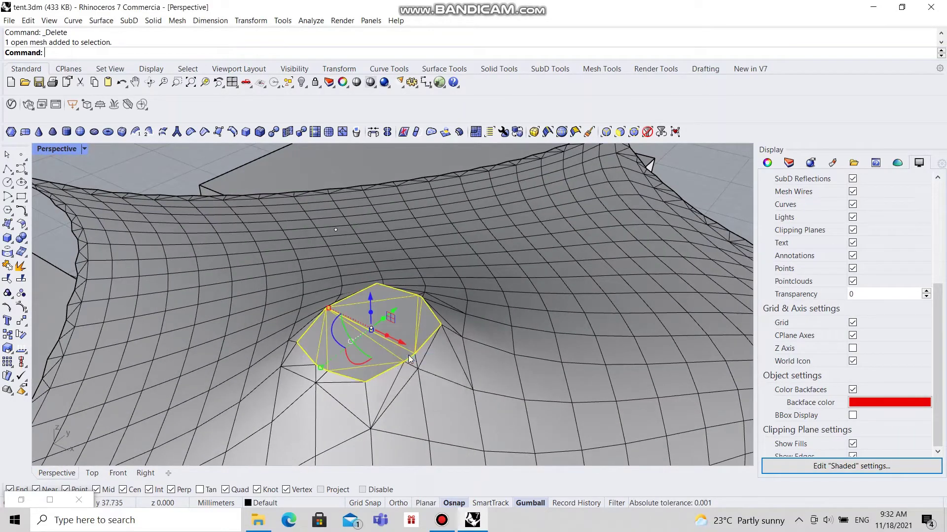
{"action": "key", "text": "Delete"}
{"action": "right_click_drag", "start_coordinate": [398, 344], "coordinate": [401, 315]}
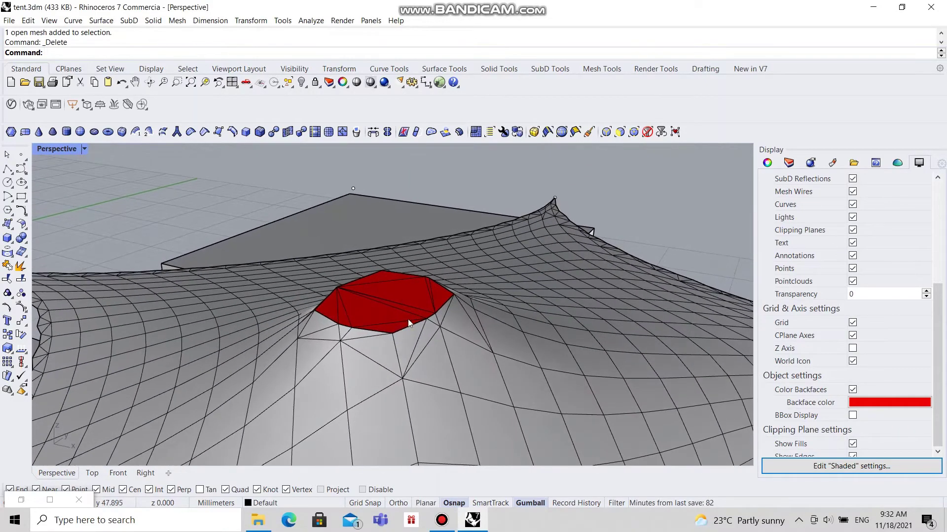
{"action": "left_click", "coordinate": [400, 305]}
{"action": "left_click", "coordinate": [432, 334]}
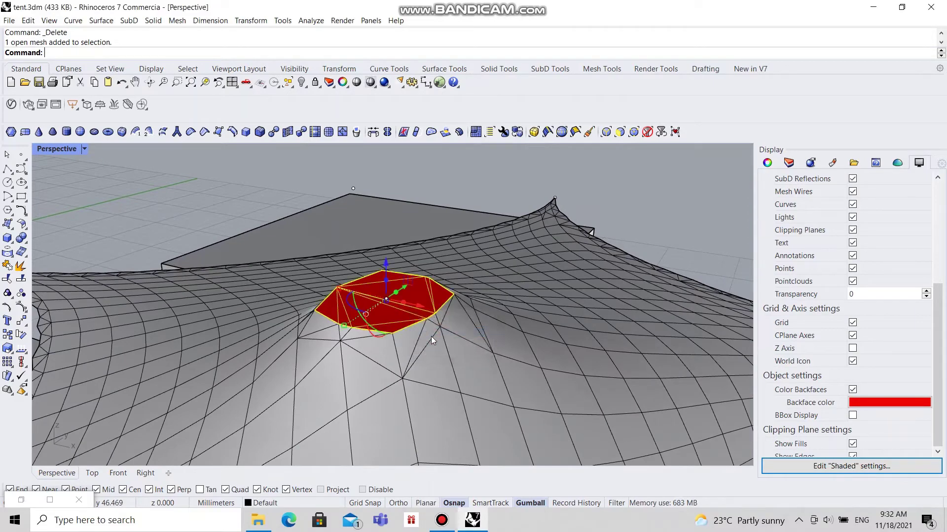
{"action": "key", "text": "Delete"}
{"action": "scroll", "coordinate": [431, 336], "scroll_direction": "down", "scroll_amount": 10}
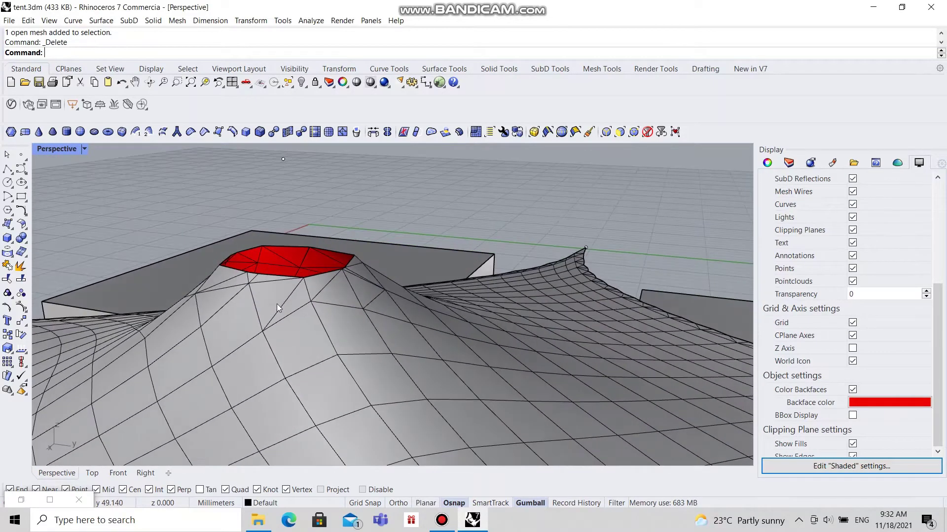
{"action": "right_click_drag", "start_coordinate": [355, 244], "coordinate": [408, 251]}
{"action": "scroll", "coordinate": [397, 264], "scroll_direction": "down", "scroll_amount": 3}
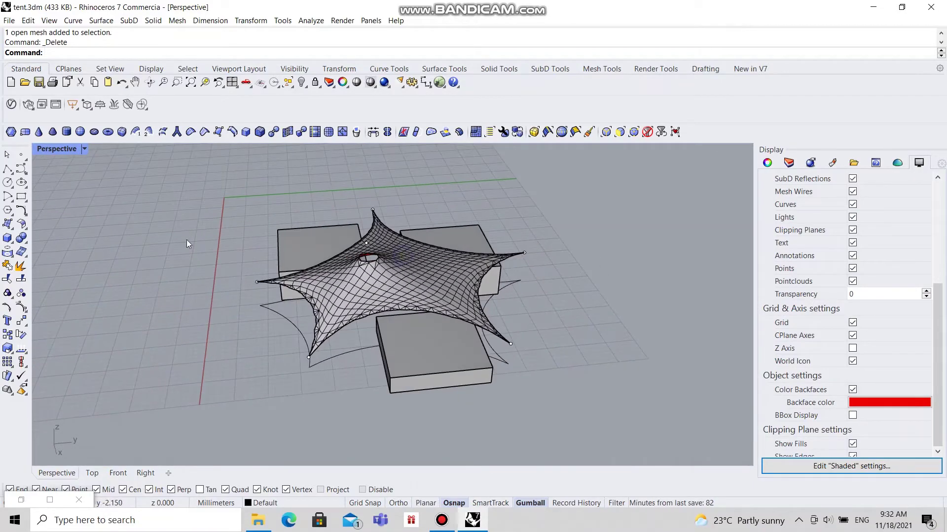
Draw straight post lines from the base corners up to the tent corners
{"action": "left_click", "coordinate": [7, 170]}
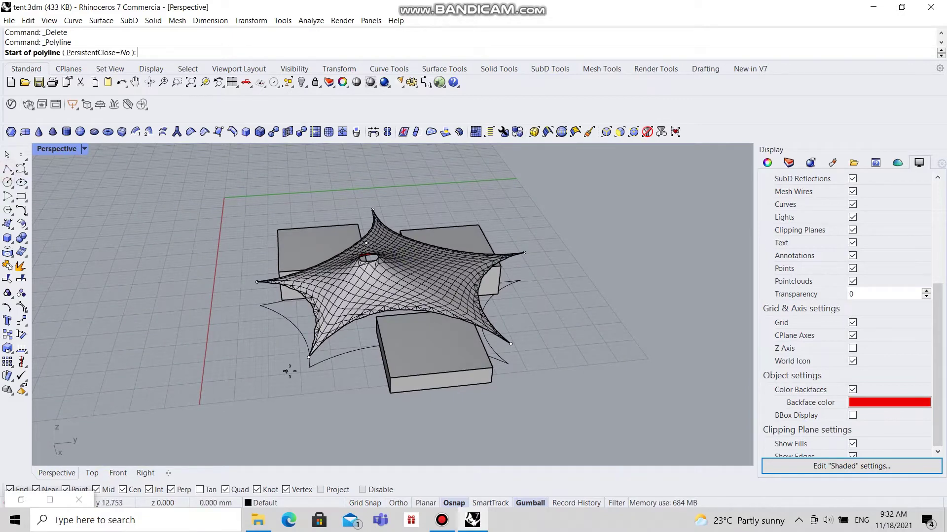
{"action": "scroll", "coordinate": [290, 371], "scroll_direction": "up", "scroll_amount": 5}
{"action": "left_click", "coordinate": [342, 363]}
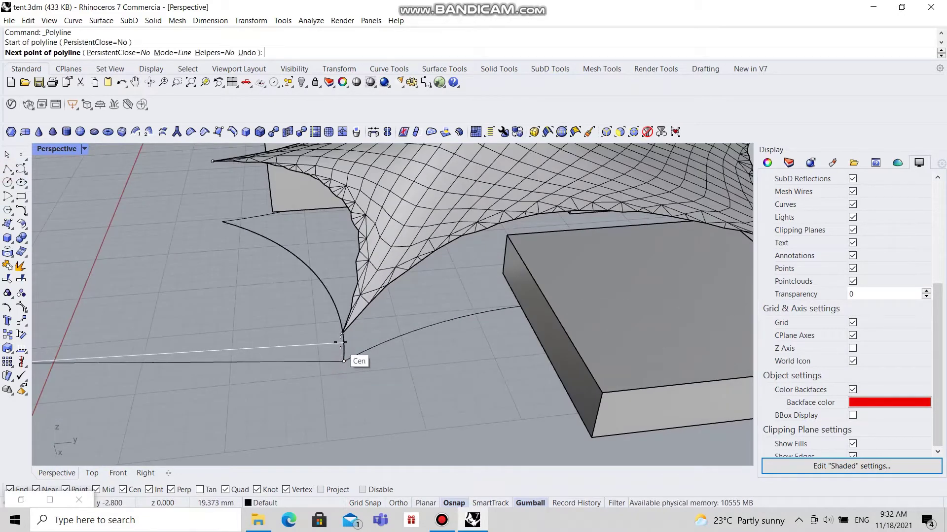
{"action": "right_click_drag", "start_coordinate": [344, 340], "coordinate": [173, 270]}
{"action": "left_click", "coordinate": [254, 296]}
{"action": "key", "text": "Return"}
{"action": "key", "text": "Return"}
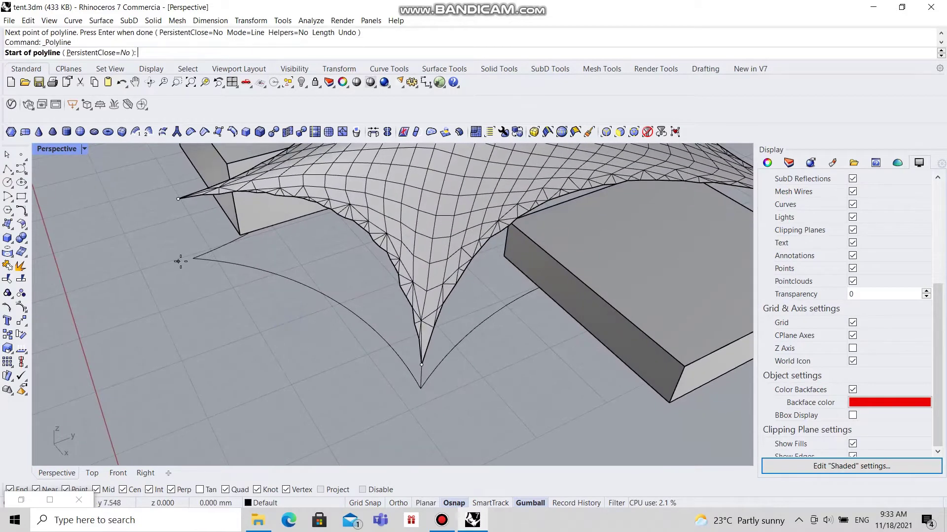
{"action": "left_click", "coordinate": [190, 258]}
{"action": "left_click", "coordinate": [176, 206]}
{"action": "key", "text": "Return"}
{"action": "scroll", "coordinate": [277, 328], "scroll_direction": "down", "scroll_amount": 5}
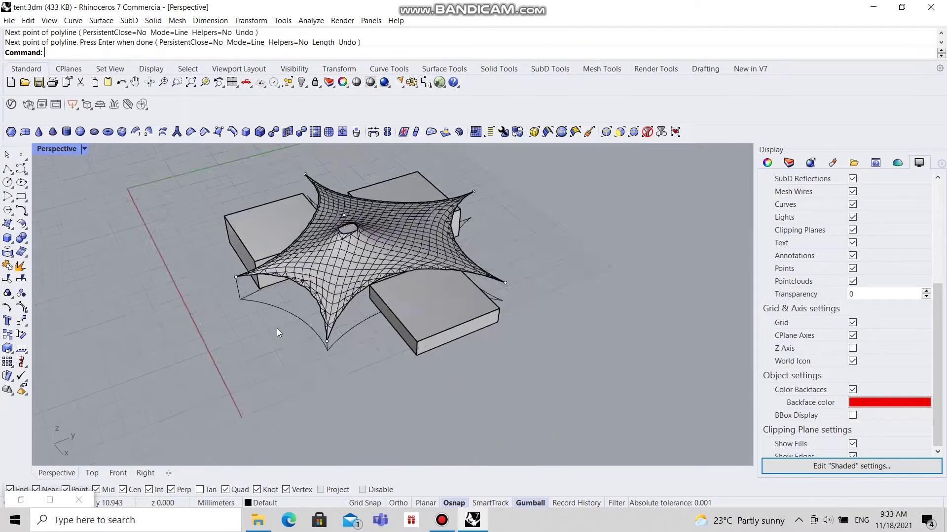
{"action": "scroll", "coordinate": [248, 327], "scroll_direction": "up", "scroll_amount": 6}
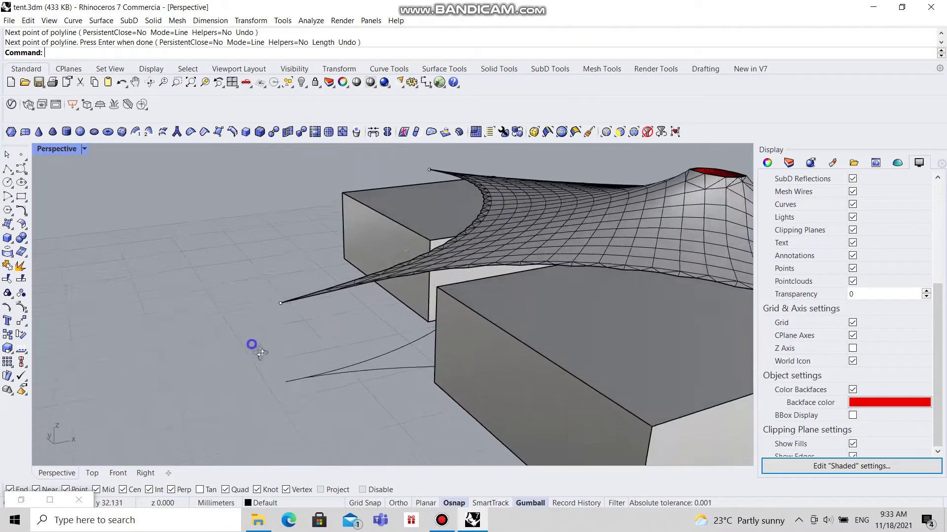
{"action": "key", "text": "Return"}
{"action": "left_click", "coordinate": [294, 393]}
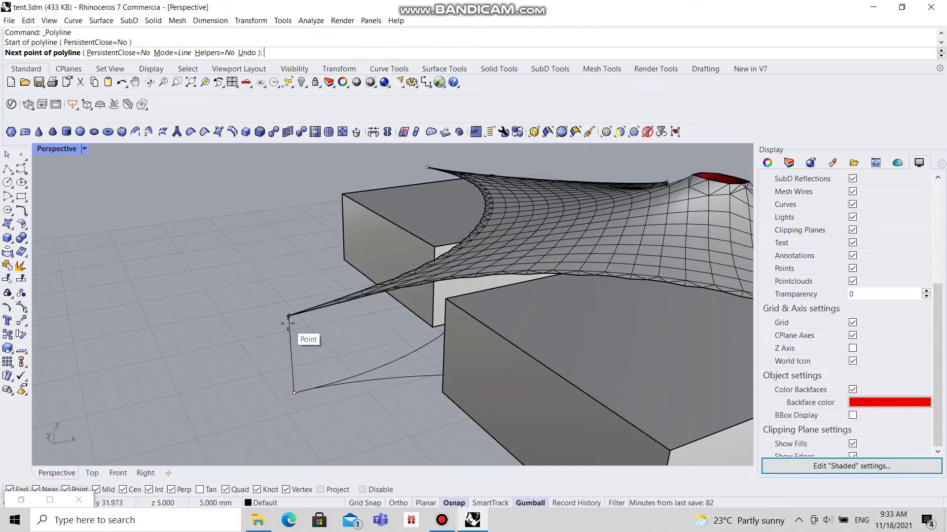
{"action": "left_click", "coordinate": [288, 316]}
{"action": "key", "text": "Return"}
{"action": "scroll", "coordinate": [291, 359], "scroll_direction": "down", "scroll_amount": 6}
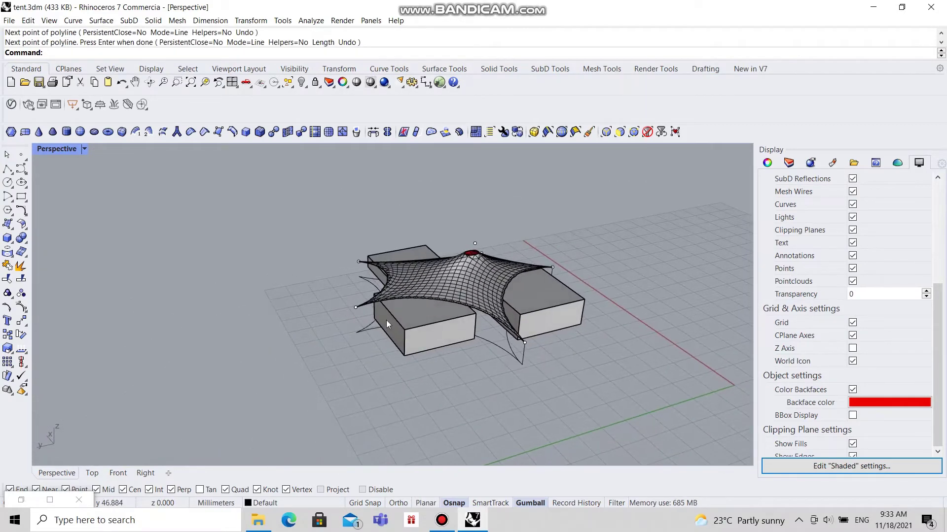
{"action": "scroll", "coordinate": [387, 323], "scroll_direction": "up", "scroll_amount": 6}
{"action": "key", "text": "Return"}
{"action": "left_click", "coordinate": [354, 345]}
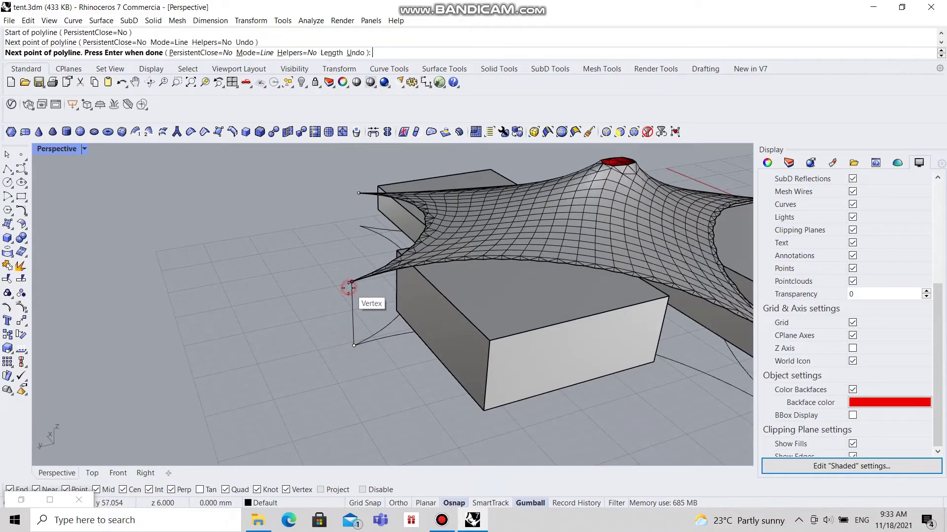
{"action": "key", "text": "Return"}
{"action": "right_click_drag", "start_coordinate": [332, 300], "coordinate": [410, 295]}
{"action": "scroll", "coordinate": [276, 276], "scroll_direction": "up", "scroll_amount": 6}
Add the last corner guide line from the curve's end point to the box corner
{"action": "key", "text": "Return"}
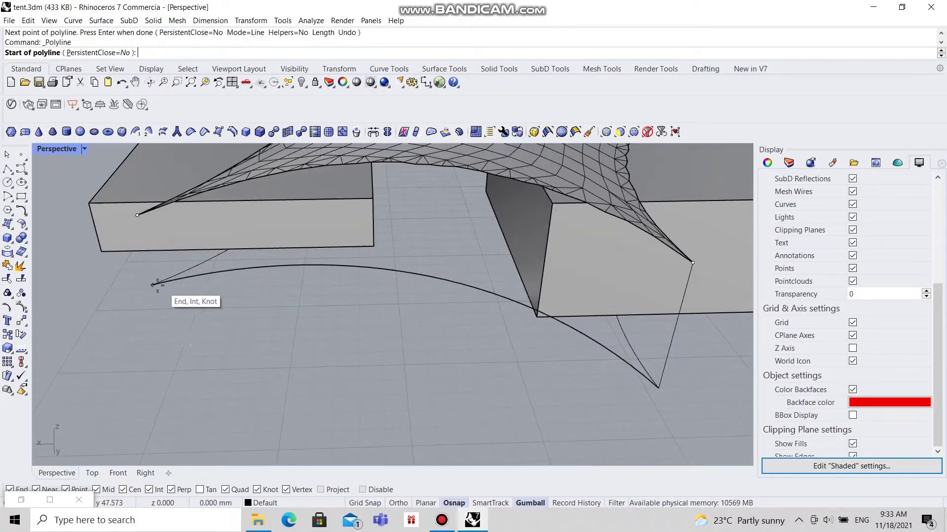
{"action": "left_click", "coordinate": [153, 285]}
{"action": "left_click", "coordinate": [138, 216]}
{"action": "key", "text": "Return"}
{"action": "scroll", "coordinate": [336, 342], "scroll_direction": "down", "scroll_amount": 8}
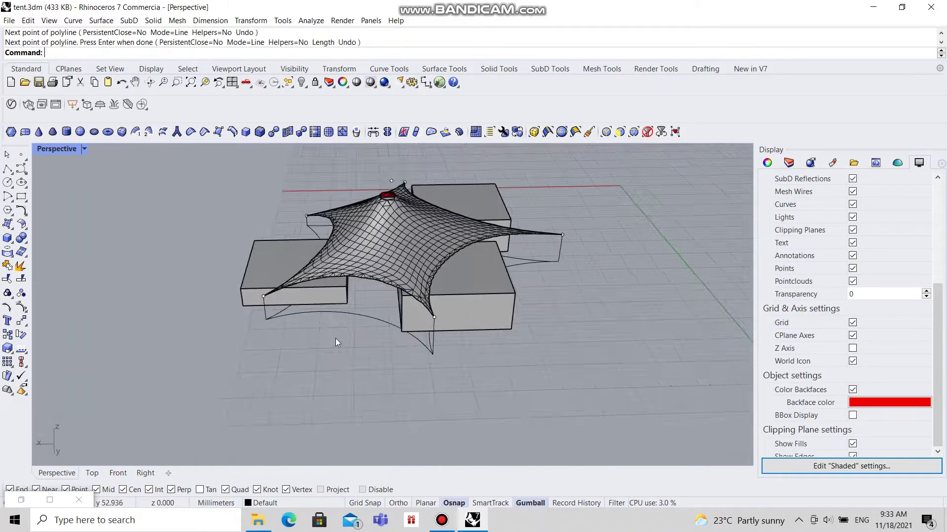
Draw the mast line from the point above the peak downward, placing its lower end in Top view
{"action": "right_click_drag", "start_coordinate": [335, 338], "coordinate": [428, 300]}
{"action": "scroll", "coordinate": [311, 235], "scroll_direction": "up", "scroll_amount": 8}
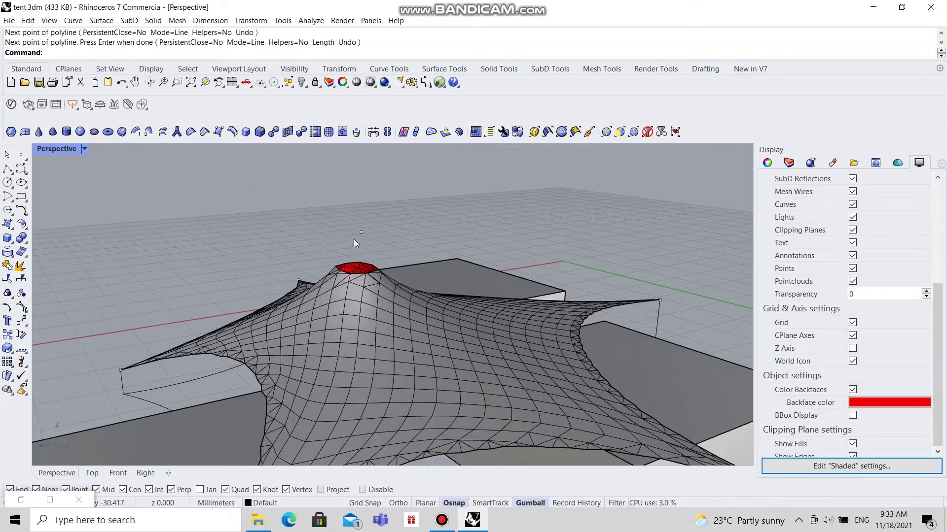
{"action": "key", "text": "Return"}
{"action": "left_click", "coordinate": [361, 232]}
{"action": "scroll", "coordinate": [358, 242], "scroll_direction": "down", "scroll_amount": 3}
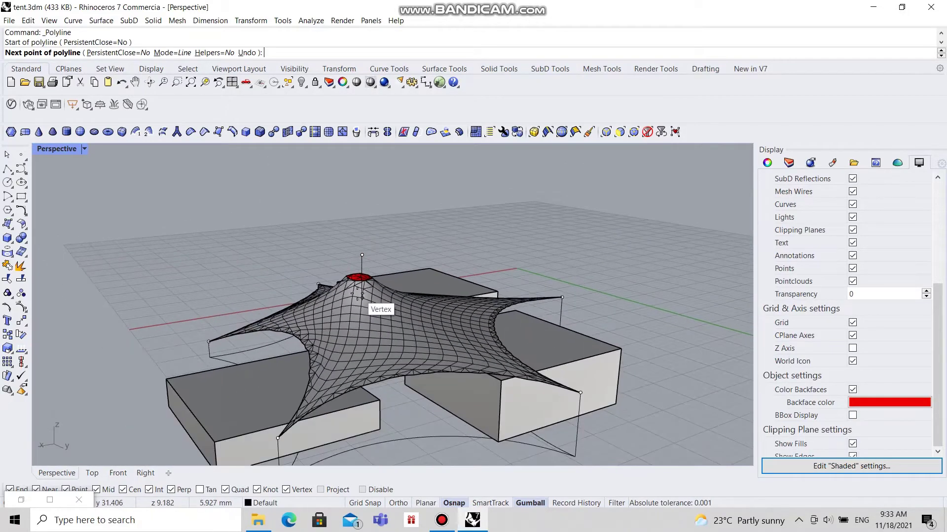
{"action": "right_click_drag", "start_coordinate": [330, 426], "coordinate": [343, 411]}
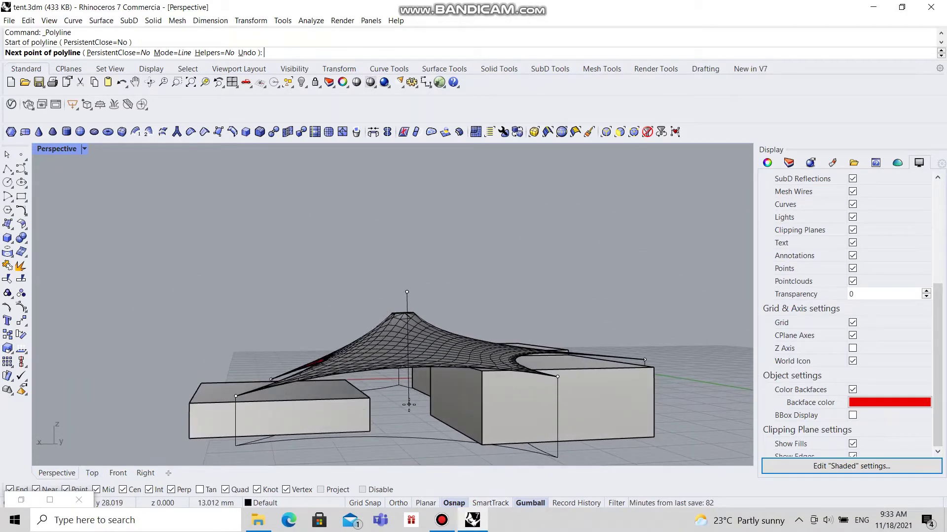
{"action": "left_click", "coordinate": [91, 473]}
{"action": "scroll", "coordinate": [345, 305], "scroll_direction": "up", "scroll_amount": 6}
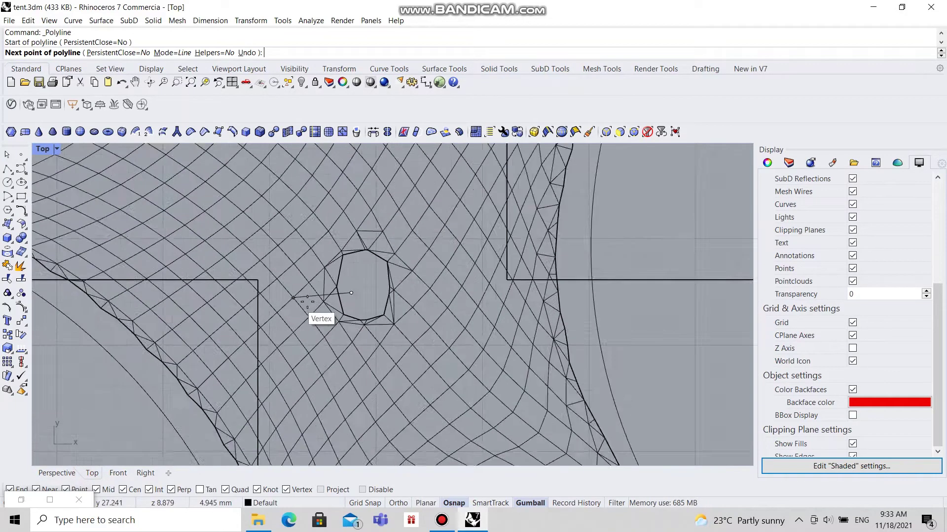
{"action": "scroll", "coordinate": [394, 269], "scroll_direction": "up", "scroll_amount": 8}
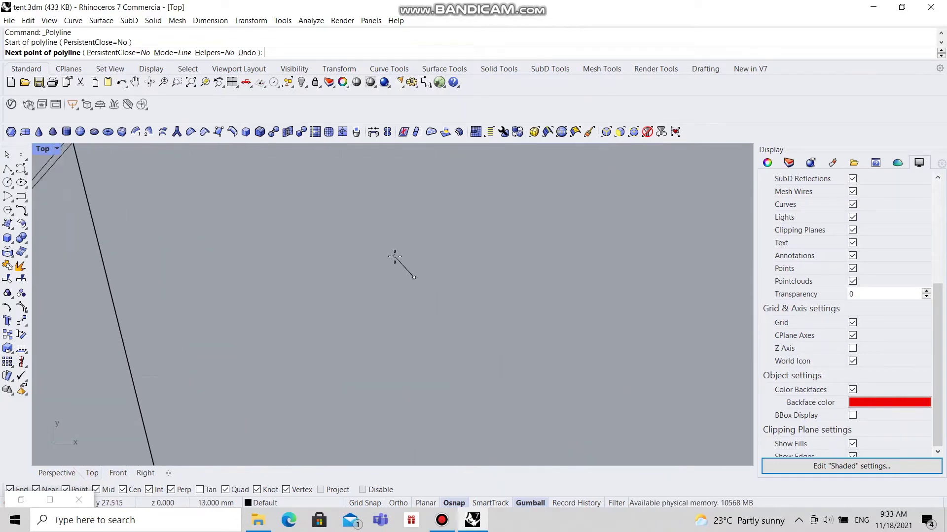
{"action": "scroll", "coordinate": [385, 320], "scroll_direction": "down", "scroll_amount": 5}
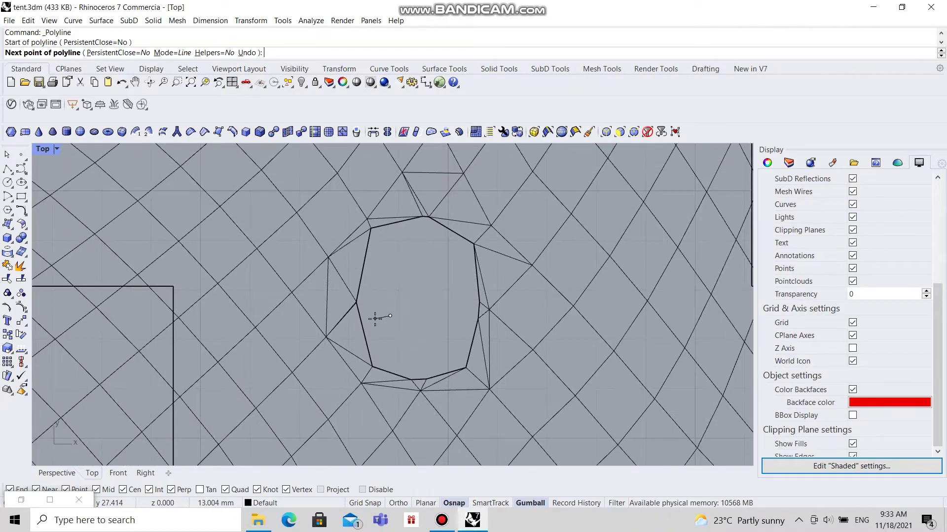
{"action": "scroll", "coordinate": [377, 310], "scroll_direction": "up", "scroll_amount": 6}
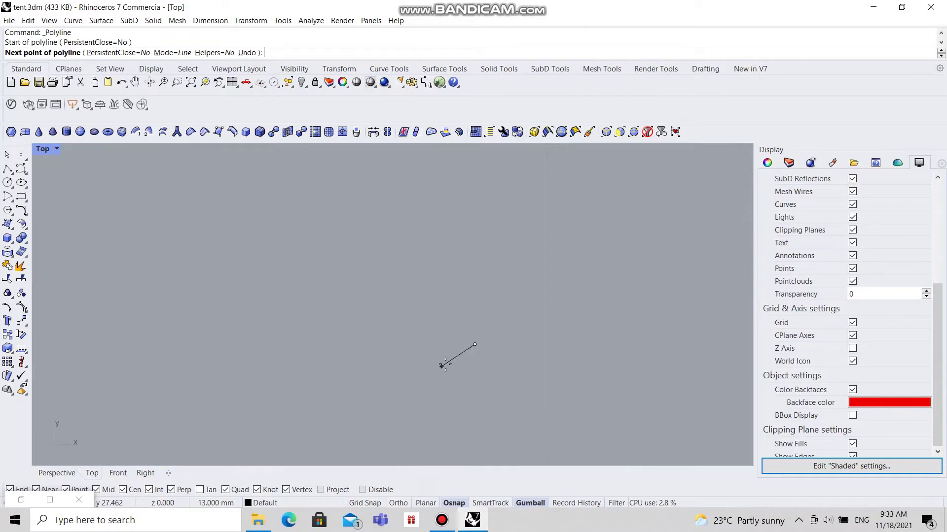
{"action": "left_click", "coordinate": [524, 313]}
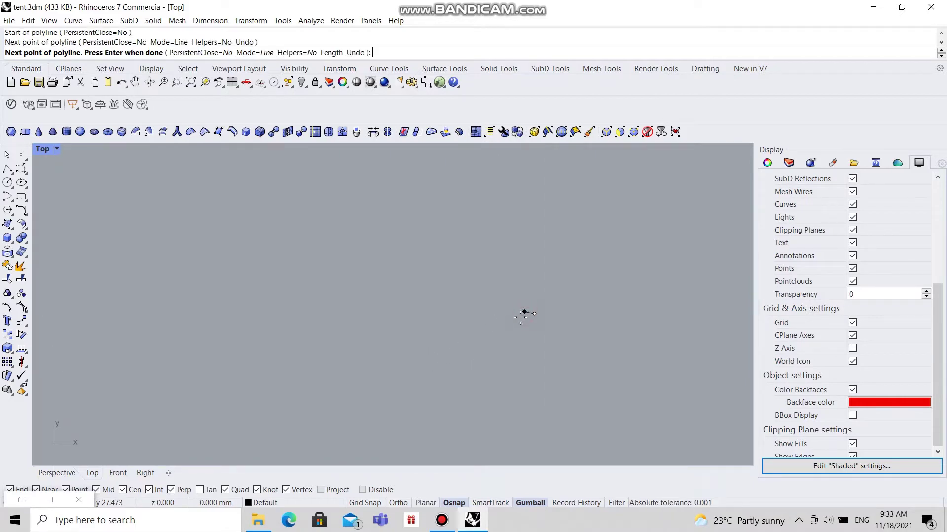
{"action": "right_click", "coordinate": [518, 325]}
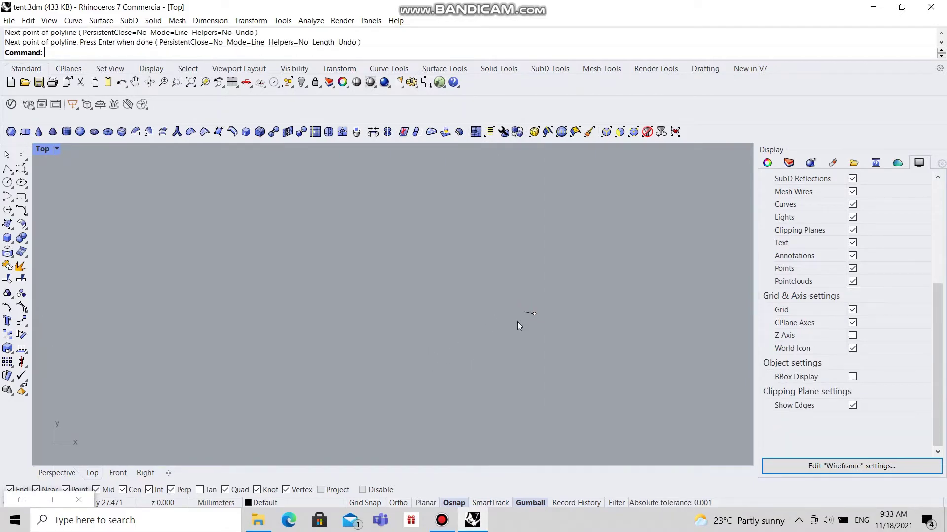
{"action": "left_click", "coordinate": [71, 473]}
{"action": "scroll", "coordinate": [252, 346], "scroll_direction": "down", "scroll_amount": 4}
{"action": "right_click_drag", "start_coordinate": [269, 356], "coordinate": [323, 423]}
{"action": "scroll", "coordinate": [285, 351], "scroll_direction": "up", "scroll_amount": 5}
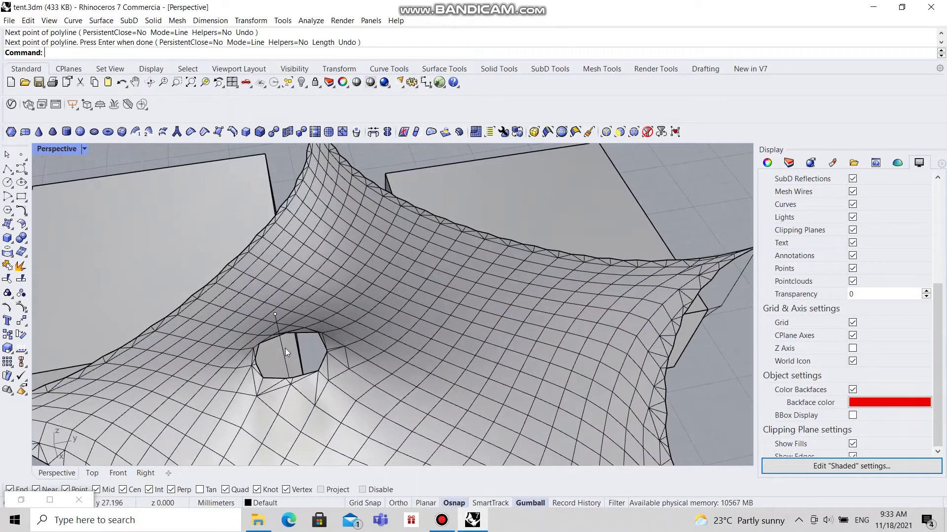
Move the mast line into the centre of the top opening in Top view
{"action": "left_click", "coordinate": [283, 348]}
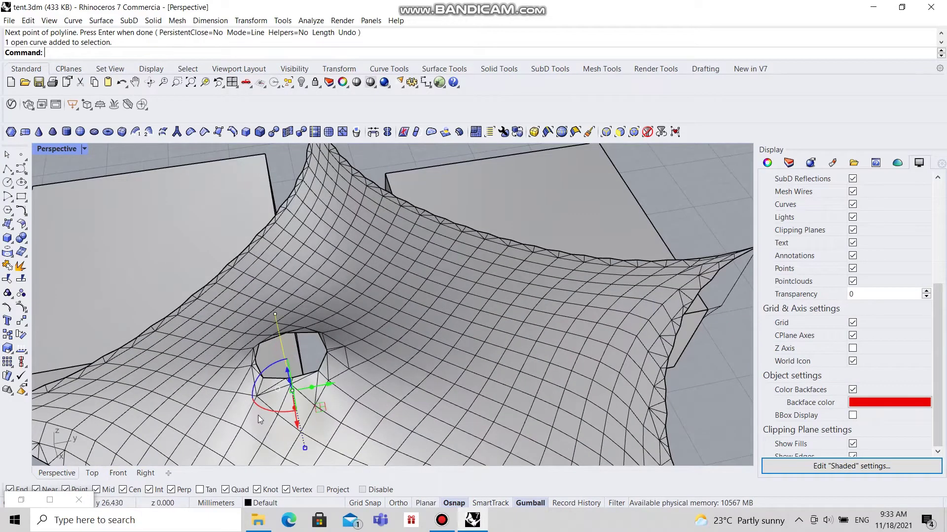
{"action": "left_click", "coordinate": [94, 474]}
{"action": "scroll", "coordinate": [423, 314], "scroll_direction": "up", "scroll_amount": 5}
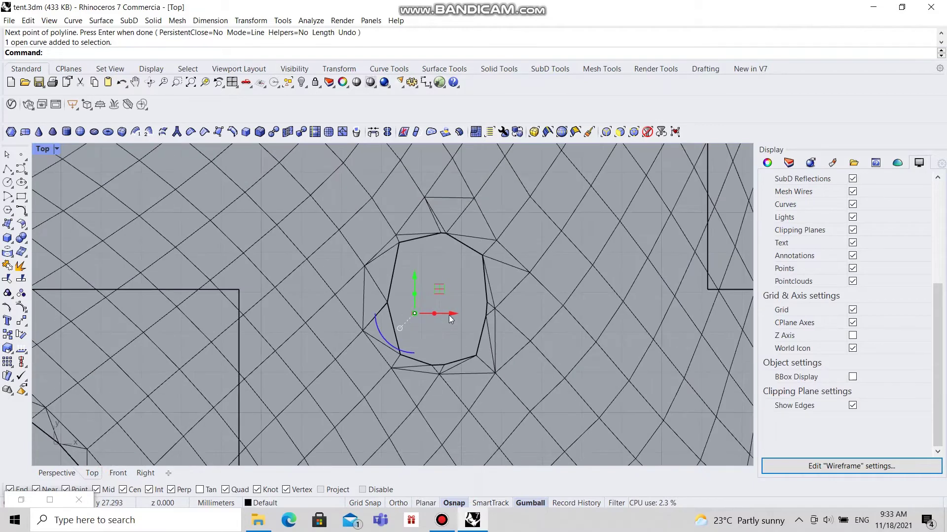
{"action": "left_click_drag", "start_coordinate": [451, 312], "coordinate": [477, 312]}
{"action": "left_click_drag", "start_coordinate": [441, 280], "coordinate": [441, 267]}
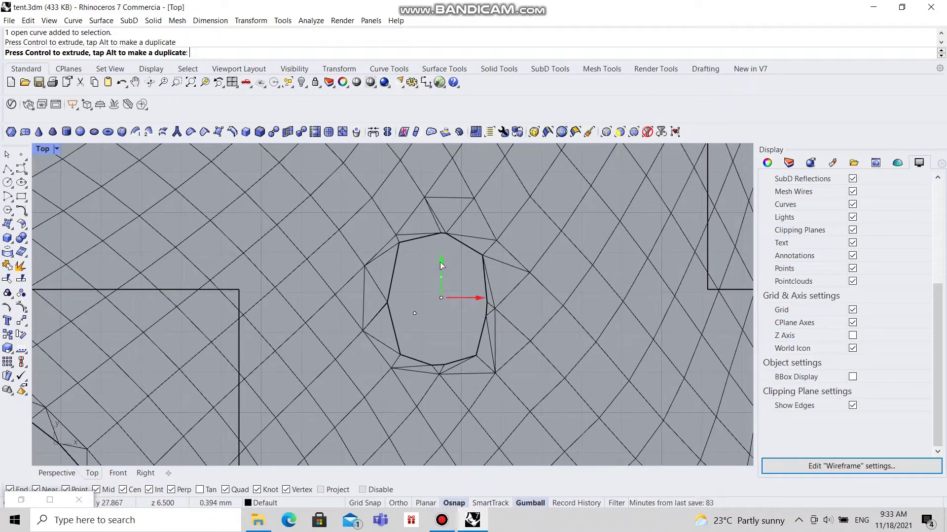
{"action": "left_click", "coordinate": [473, 334]}
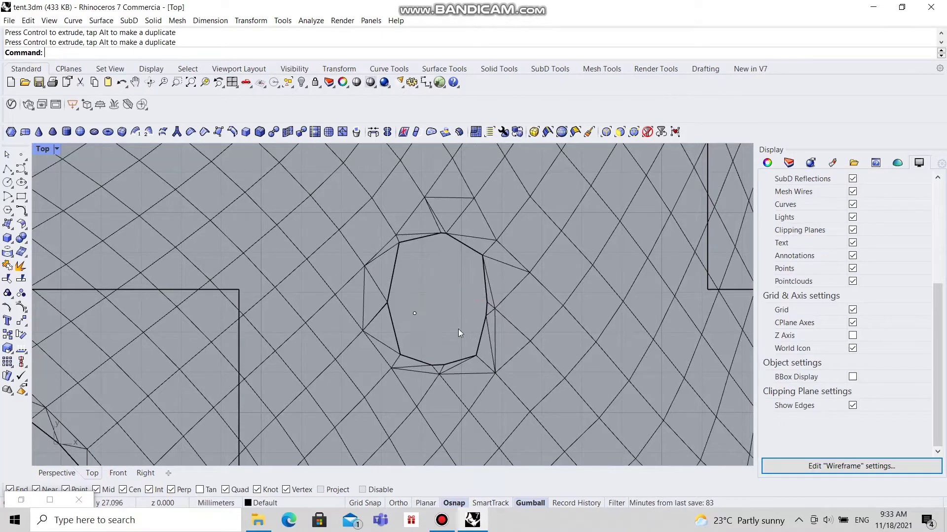
{"action": "left_click", "coordinate": [64, 473]}
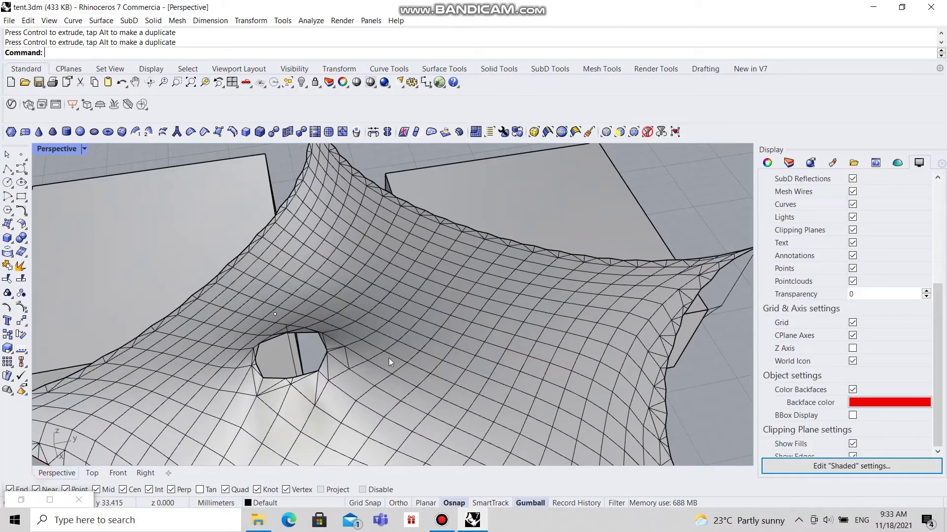
{"action": "mouse_move", "coordinate": [388, 358]}
{"action": "right_mouse_down"}
{"action": "mouse_move", "coordinate": [450, 275]}
{"action": "mouse_move", "coordinate": [440, 283]}
{"action": "right_mouse_up"}
{"action": "scroll", "coordinate": [355, 245], "scroll_direction": "down", "scroll_amount": 12}
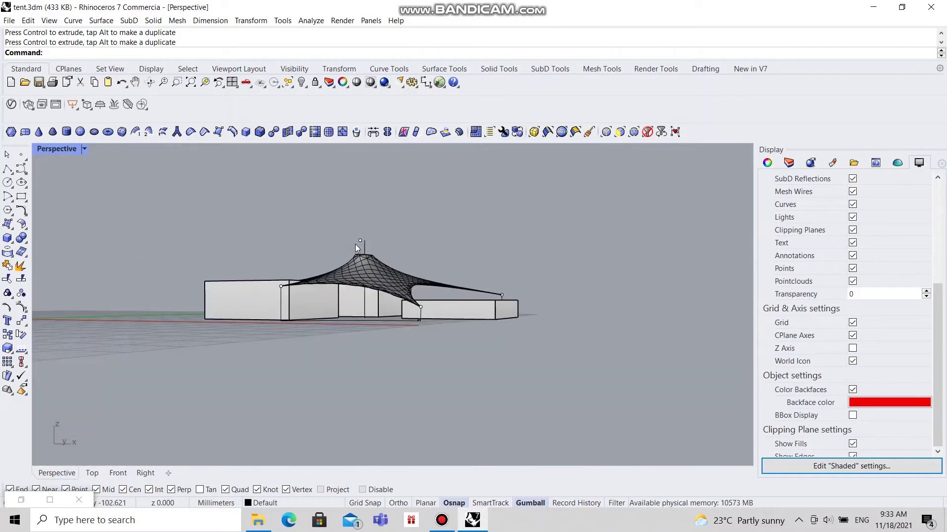
{"action": "mouse_move", "coordinate": [356, 245]}
{"action": "right_mouse_down"}
{"action": "mouse_move", "coordinate": [391, 285]}
{"action": "mouse_move", "coordinate": [349, 253]}
{"action": "right_mouse_up"}
{"action": "scroll", "coordinate": [349, 253], "scroll_direction": "up", "scroll_amount": 4}
Hide the point above the tent's peak
{"action": "left_click", "coordinate": [362, 244]}
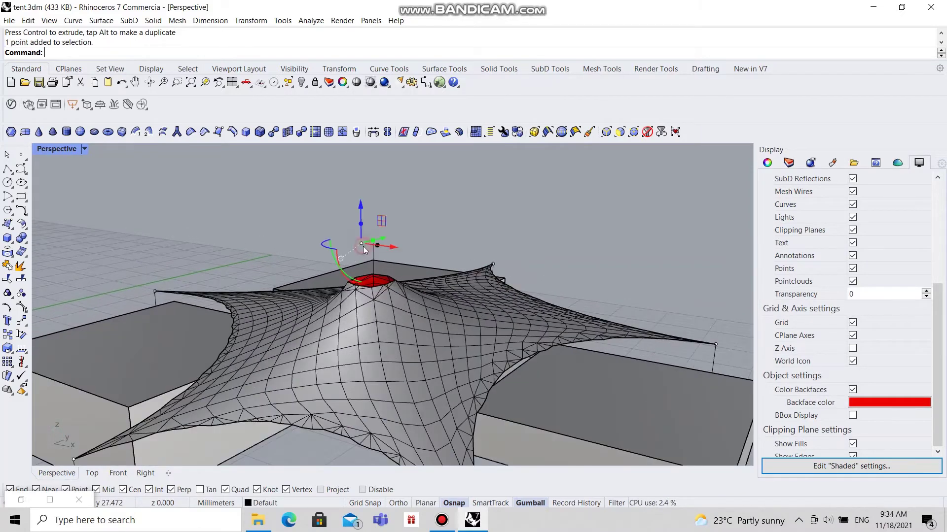
{"action": "left_click", "coordinate": [301, 83]}
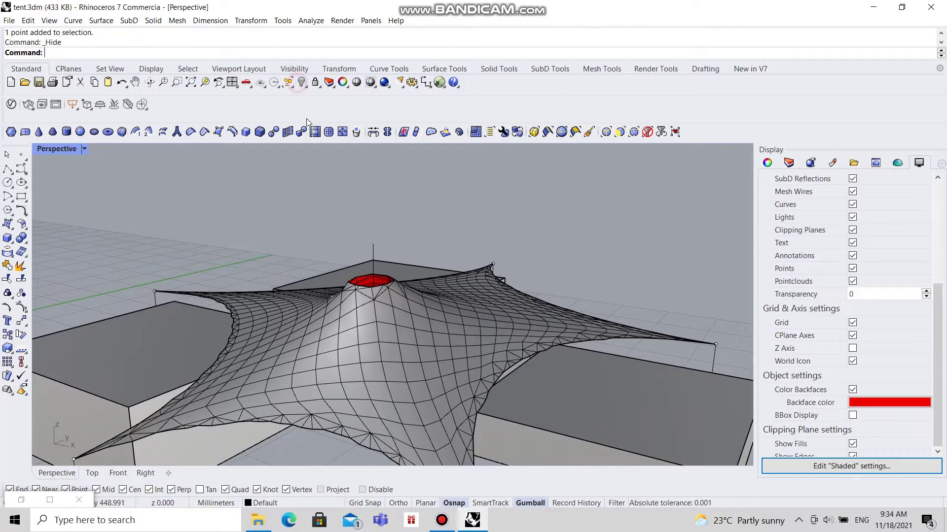
{"action": "scroll", "coordinate": [359, 256], "scroll_direction": "down", "scroll_amount": 5}
{"action": "right_click_drag", "start_coordinate": [360, 258], "coordinate": [351, 338]}
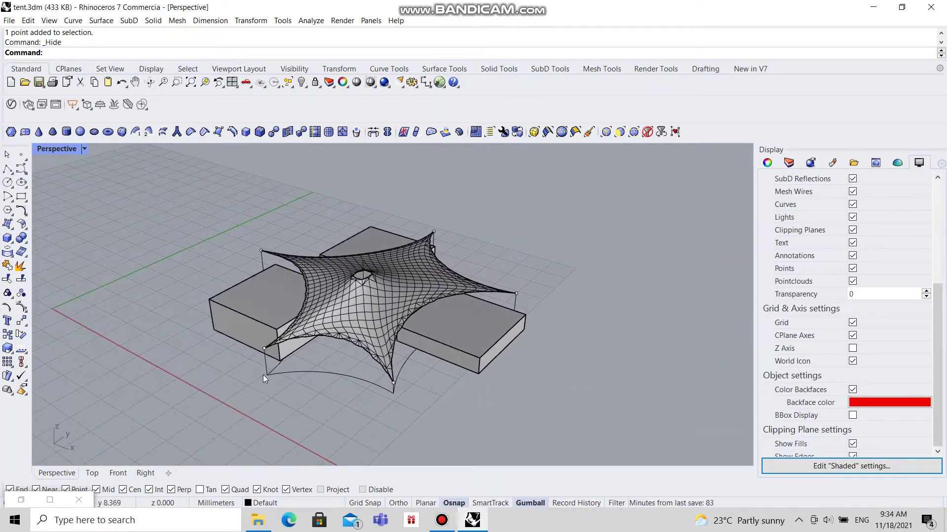
{"action": "scroll", "coordinate": [262, 375], "scroll_direction": "up", "scroll_amount": 6}
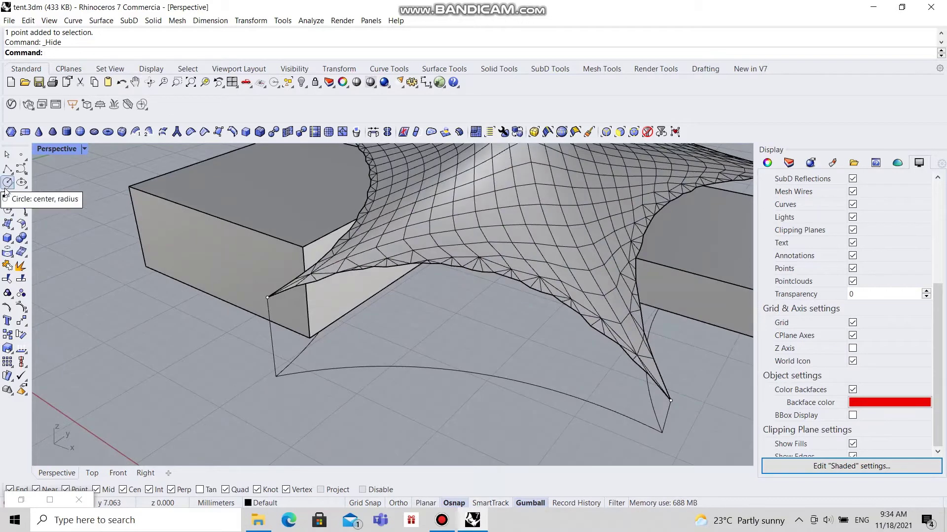
Draw a 0.075 mm radius circle centred on the base of a corner post line
{"action": "left_click", "coordinate": [8, 182]}
{"action": "scroll", "coordinate": [262, 389], "scroll_direction": "up", "scroll_amount": 5}
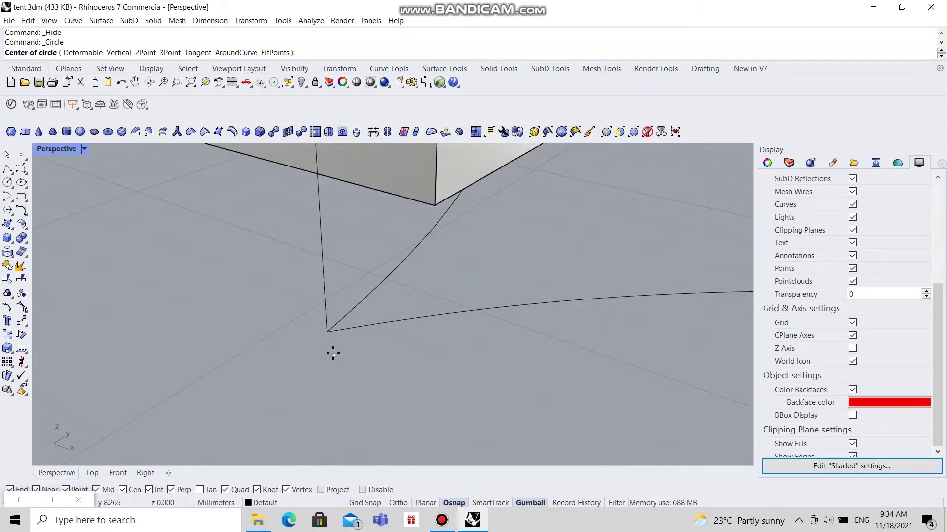
{"action": "scroll", "coordinate": [331, 345], "scroll_direction": "up", "scroll_amount": 3}
{"action": "scroll", "coordinate": [324, 334], "scroll_direction": "down", "scroll_amount": 3}
{"action": "scroll", "coordinate": [317, 327], "scroll_direction": "up", "scroll_amount": 3}
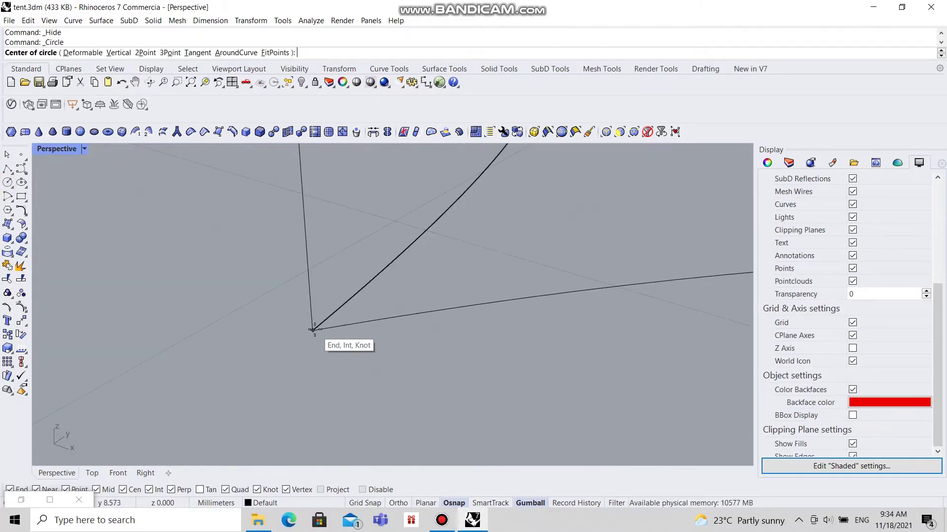
{"action": "left_click", "coordinate": [313, 329]}
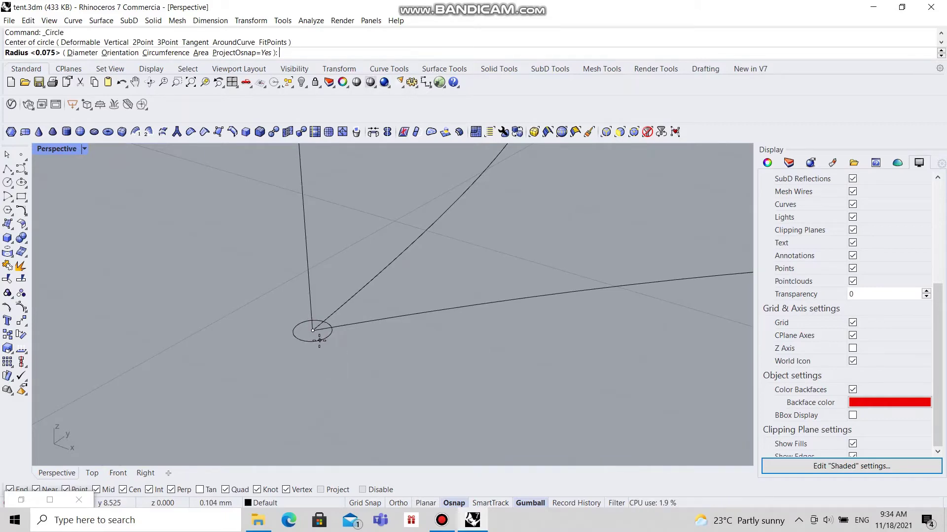
{"action": "left_click", "coordinate": [316, 339]}
{"action": "scroll", "coordinate": [332, 351], "scroll_direction": "down", "scroll_amount": 3}
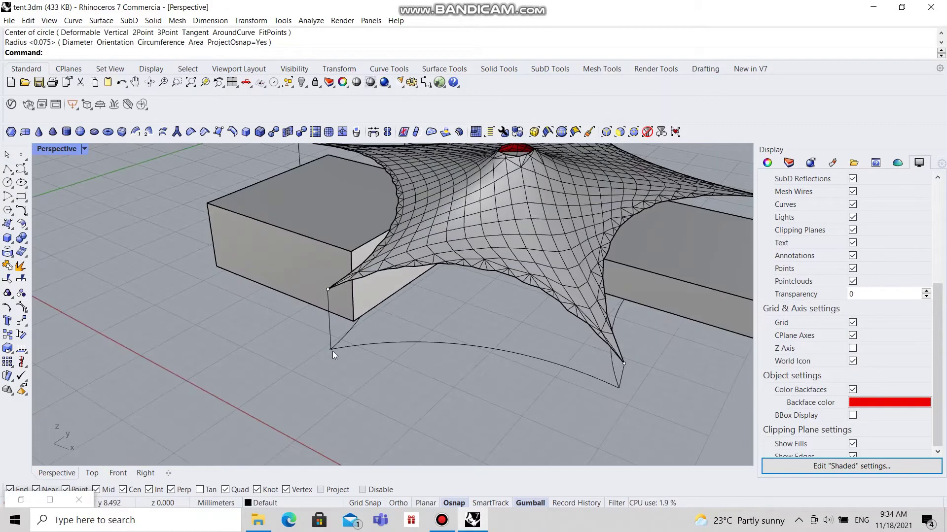
{"action": "scroll", "coordinate": [333, 348], "scroll_direction": "up", "scroll_amount": 3}
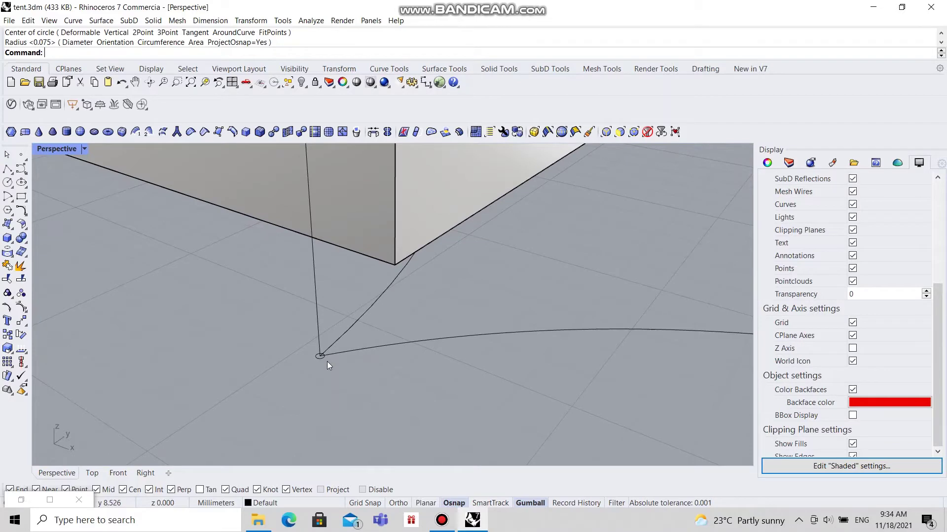
Pipe the first vertical corner line into a thin post of radius 0.088
{"action": "type", "text": "Pipe"}
{"action": "key", "text": "Return"}
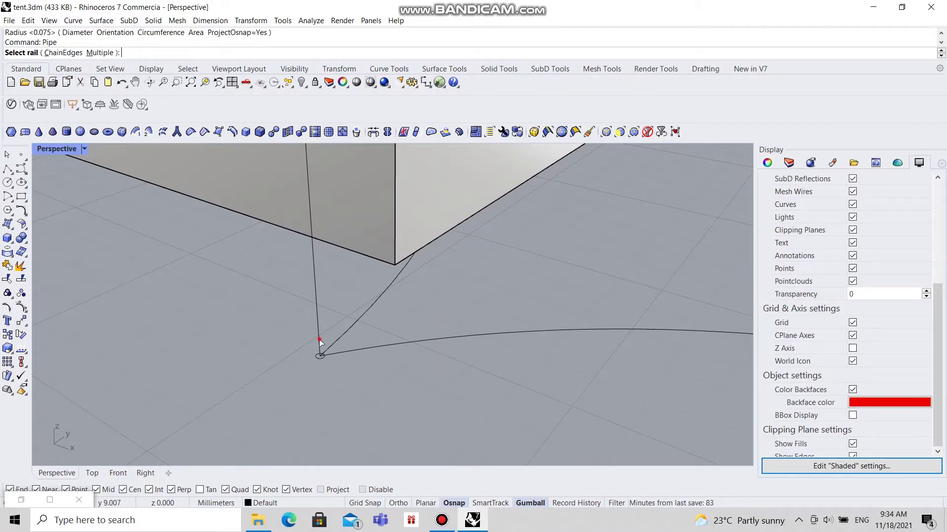
{"action": "left_click", "coordinate": [319, 340]}
{"action": "scroll", "coordinate": [321, 358], "scroll_direction": "up", "scroll_amount": 3}
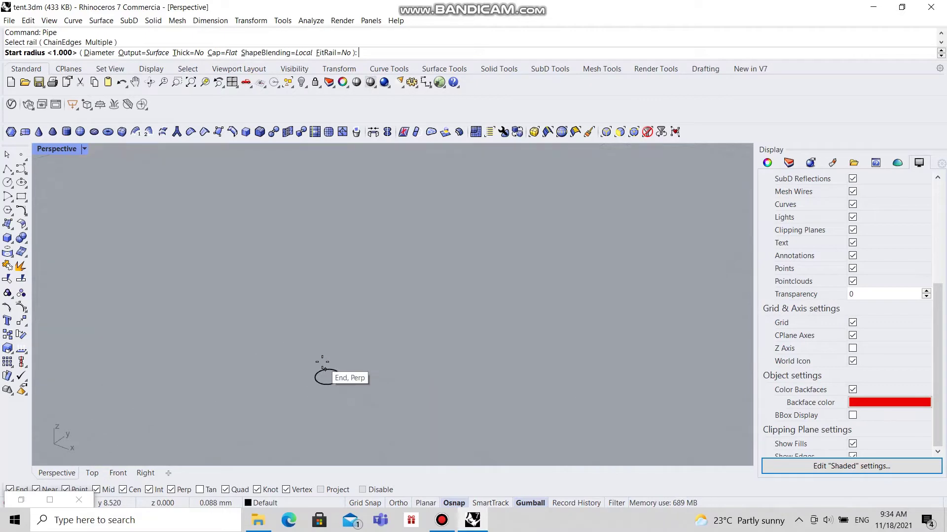
{"action": "scroll", "coordinate": [322, 361], "scroll_direction": "down", "scroll_amount": 3}
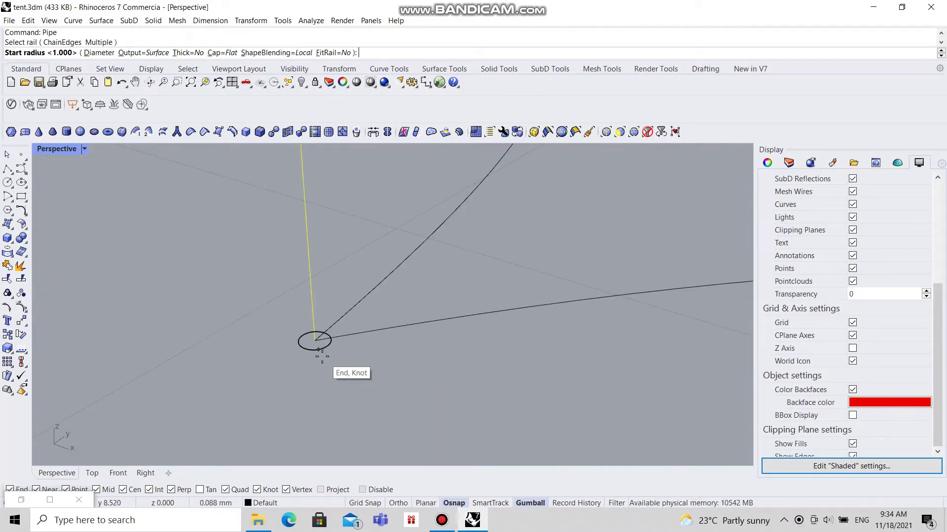
{"action": "left_click", "coordinate": [321, 356]}
{"action": "left_click", "coordinate": [316, 380]}
{"action": "scroll", "coordinate": [329, 374], "scroll_direction": "down", "scroll_amount": 2}
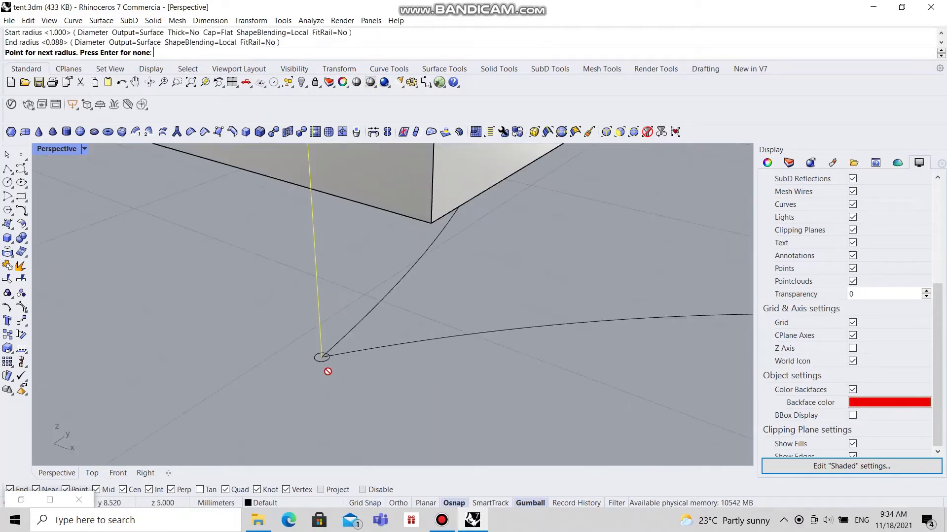
{"action": "key", "text": "Return"}
{"action": "scroll", "coordinate": [276, 351], "scroll_direction": "down", "scroll_amount": 4}
{"action": "mouse_move", "coordinate": [265, 340]}
{"action": "right_mouse_down"}
{"action": "mouse_move", "coordinate": [234, 297]}
{"action": "mouse_move", "coordinate": [275, 340]}
{"action": "right_mouse_up"}
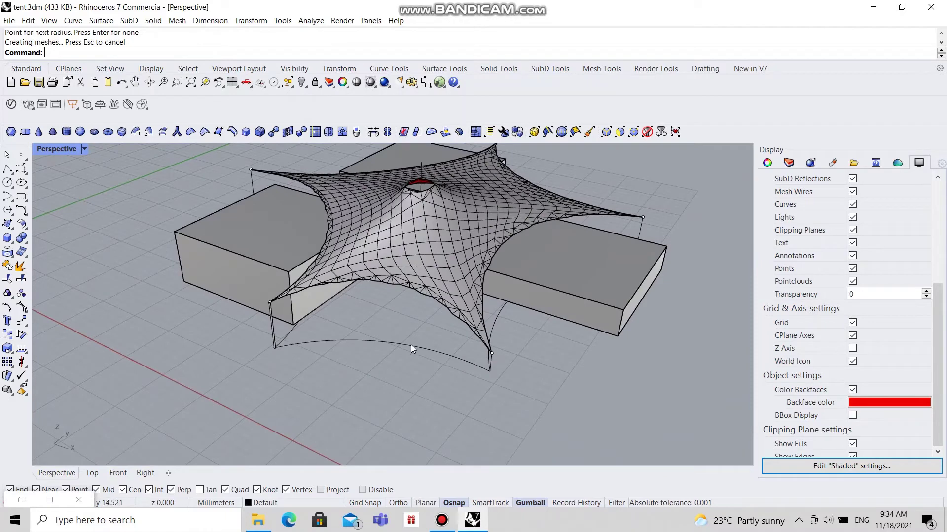
{"action": "right_click_drag", "start_coordinate": [411, 345], "coordinate": [445, 380]}
{"action": "scroll", "coordinate": [426, 387], "scroll_direction": "up", "scroll_amount": 3}
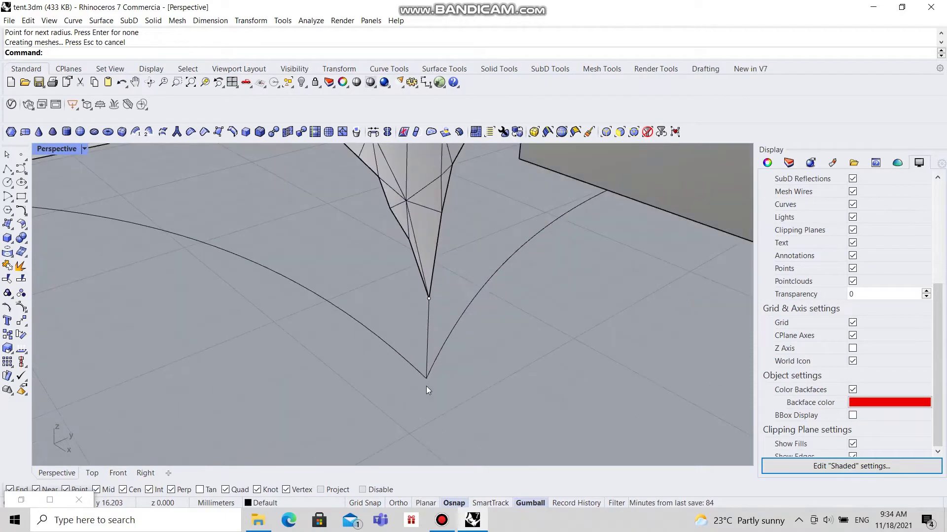
Pipe three more corner lines into posts using the default radii
{"action": "key", "text": "Return"}
{"action": "left_click", "coordinate": [427, 358]}
{"action": "key", "text": "Return"}
{"action": "key", "text": "Return"}
{"action": "key", "text": "Return"}
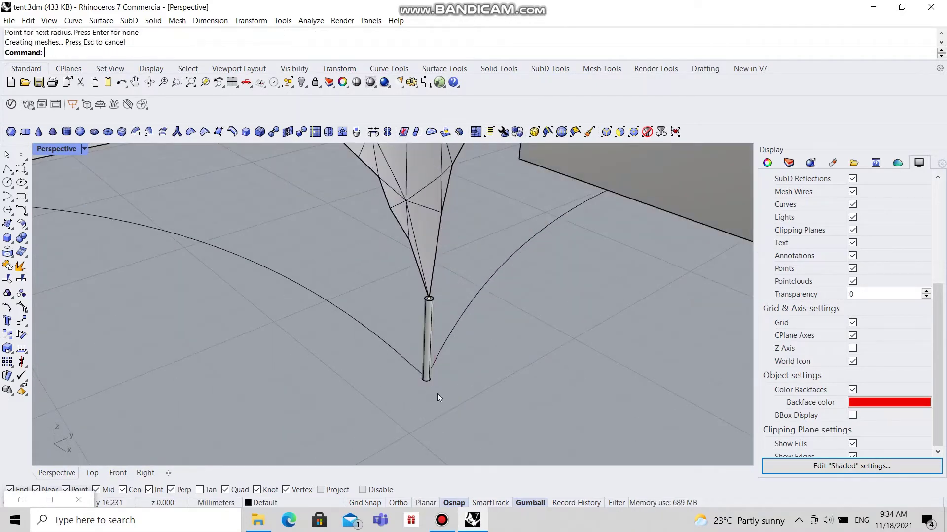
{"action": "key", "text": "Return"}
{"action": "scroll", "coordinate": [437, 393], "scroll_direction": "down", "scroll_amount": 10}
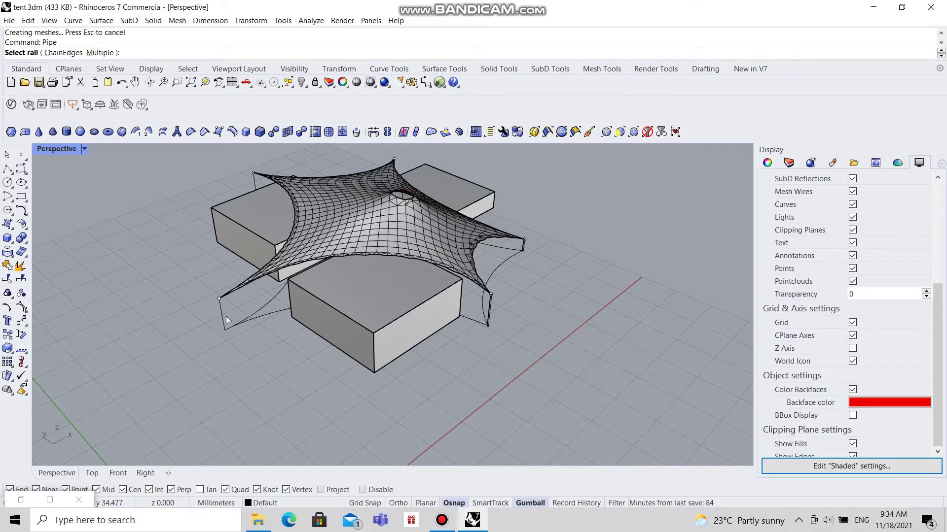
{"action": "left_click", "coordinate": [219, 315]}
{"action": "key", "text": "Return"}
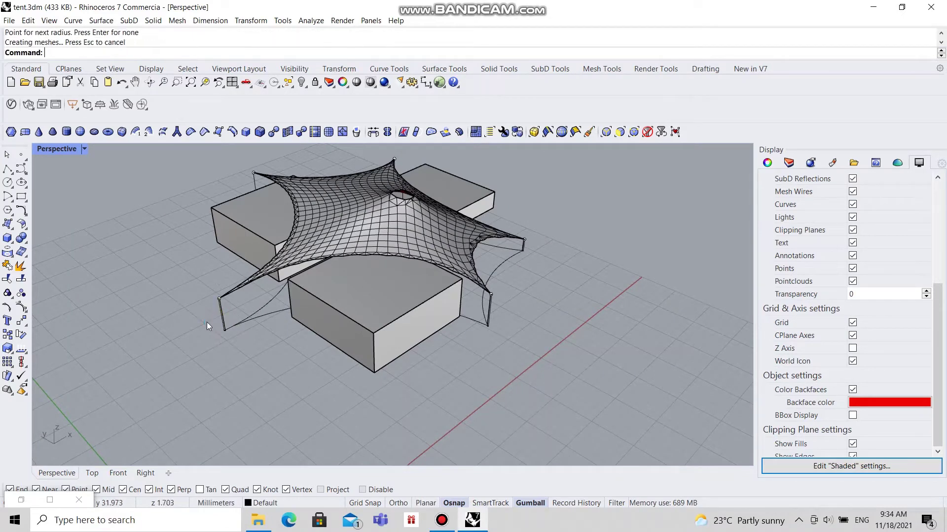
{"action": "left_click", "coordinate": [254, 182]}
{"action": "key", "text": "Return"}
{"action": "key", "text": "Return"}
{"action": "key", "text": "Return"}
{"action": "key", "text": "Return"}
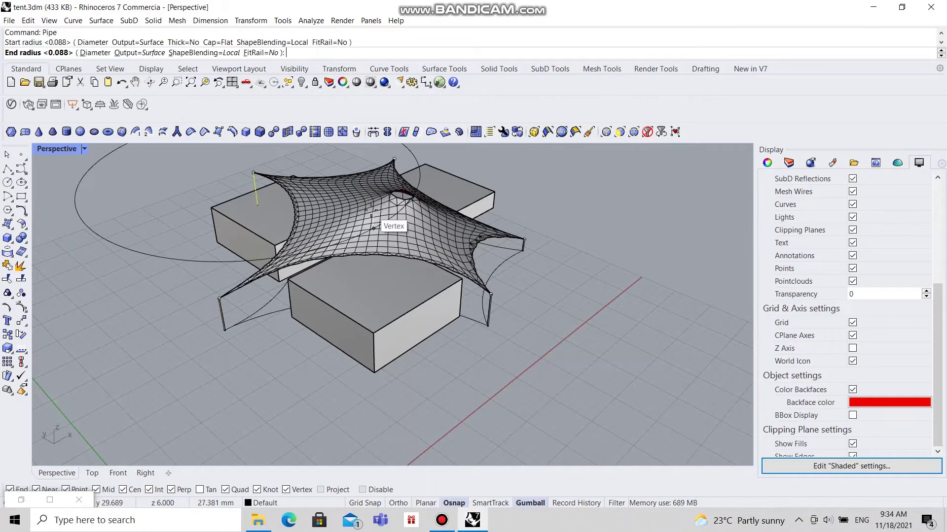
Pipe the remaining right corner line with the default radius and clear the selection
{"action": "right_click_drag", "start_coordinate": [502, 206], "coordinate": [573, 220]}
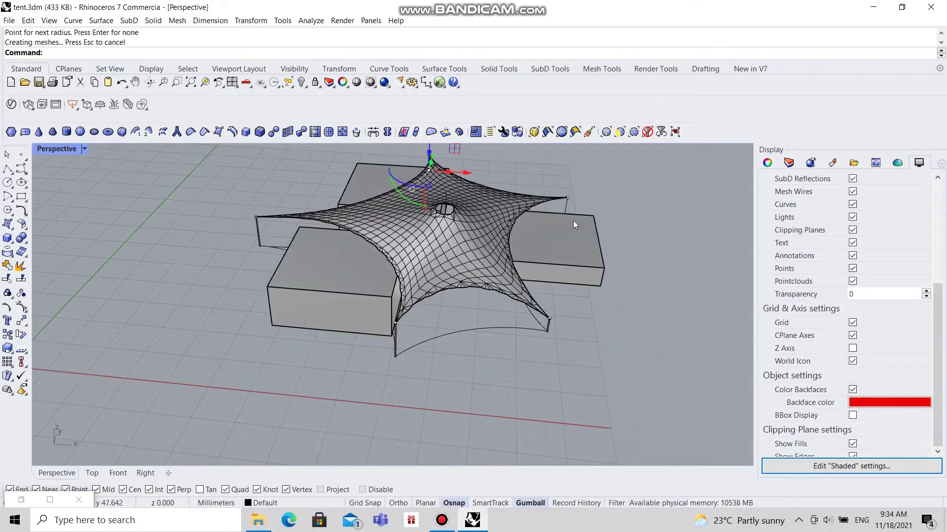
{"action": "left_click", "coordinate": [567, 207]}
{"action": "key", "text": "Return"}
{"action": "key", "text": "Return"}
{"action": "key", "text": "Return"}
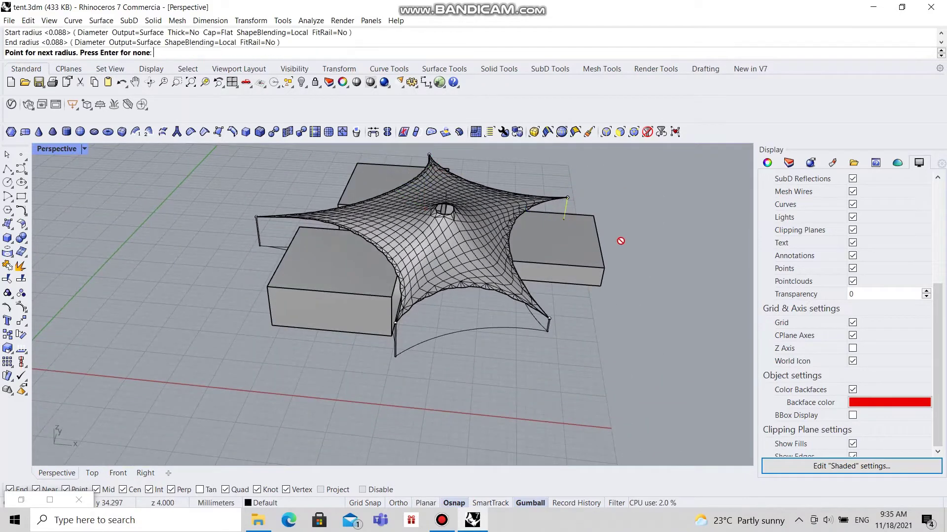
{"action": "key", "text": "Return"}
{"action": "key", "text": "Escape"}
{"action": "right_click_drag", "start_coordinate": [584, 318], "coordinate": [496, 308]}
{"action": "scroll", "coordinate": [445, 278], "scroll_direction": "up", "scroll_amount": 6}
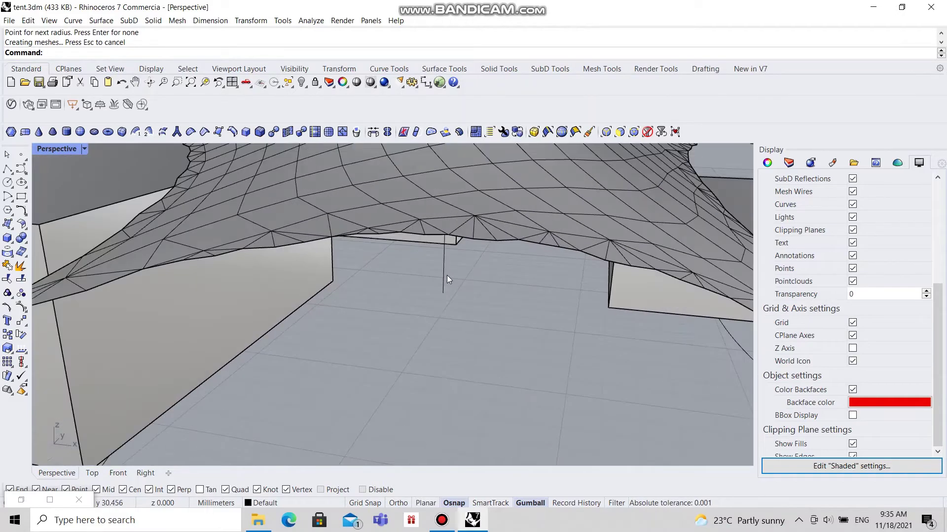
Pipe the central vertical line as a trial mast, then undo the too-thin result
{"action": "key", "text": "Return"}
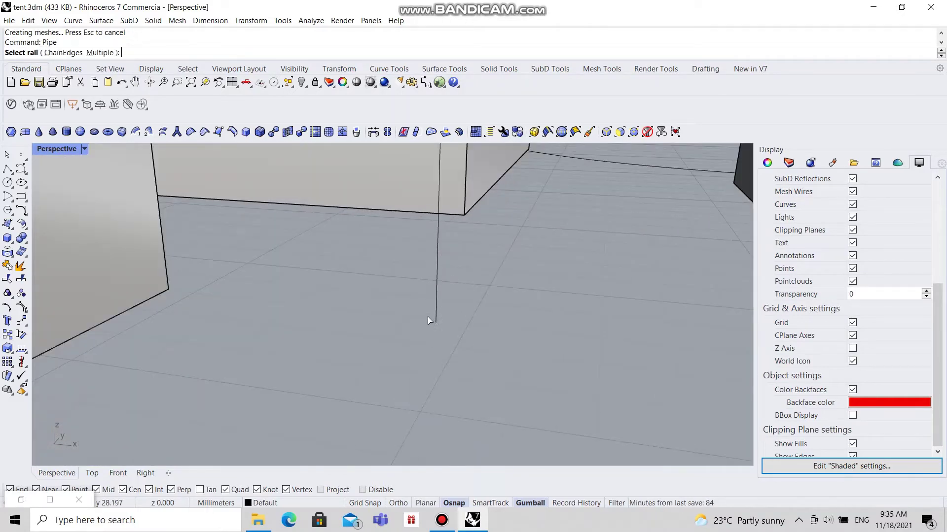
{"action": "left_click", "coordinate": [436, 296]}
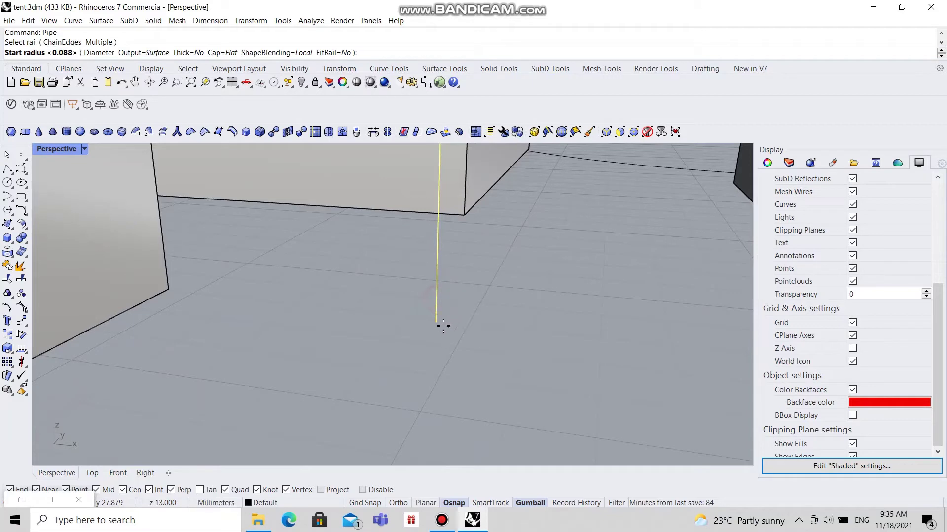
{"action": "left_click", "coordinate": [437, 323]}
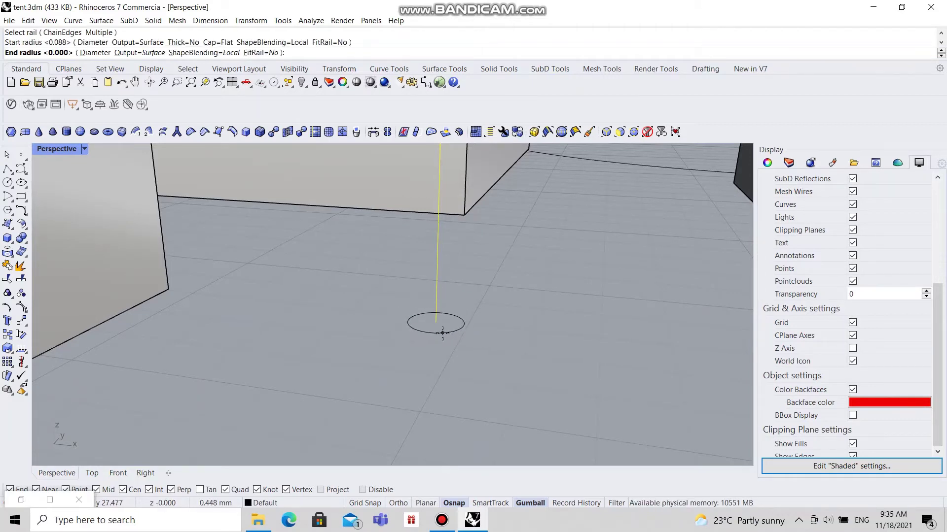
{"action": "scroll", "coordinate": [442, 333], "scroll_direction": "up", "scroll_amount": 1}
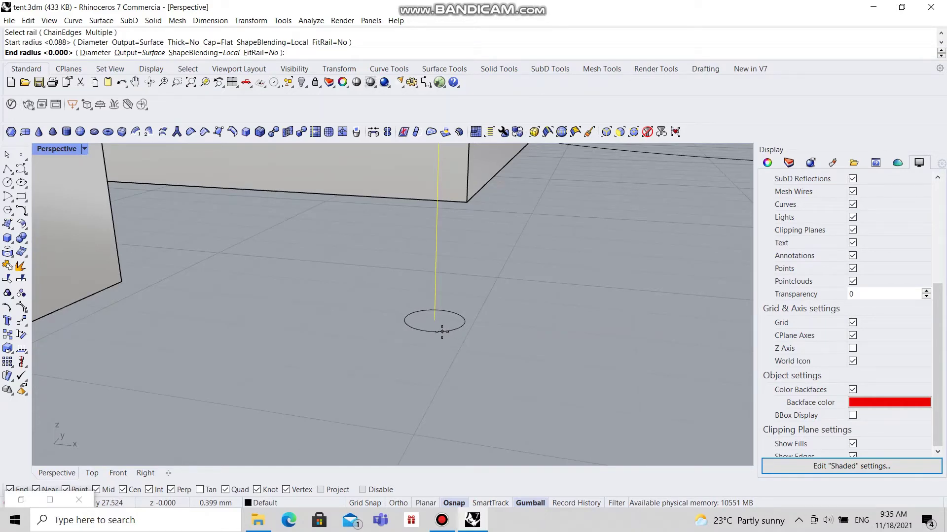
{"action": "left_click", "coordinate": [440, 330]}
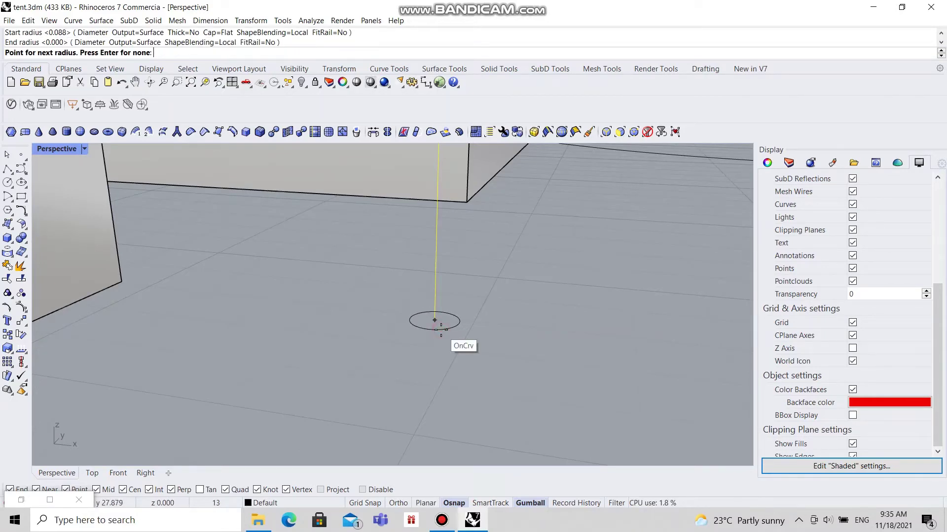
{"action": "key", "text": "Return"}
{"action": "scroll", "coordinate": [432, 351], "scroll_direction": "down", "scroll_amount": 5}
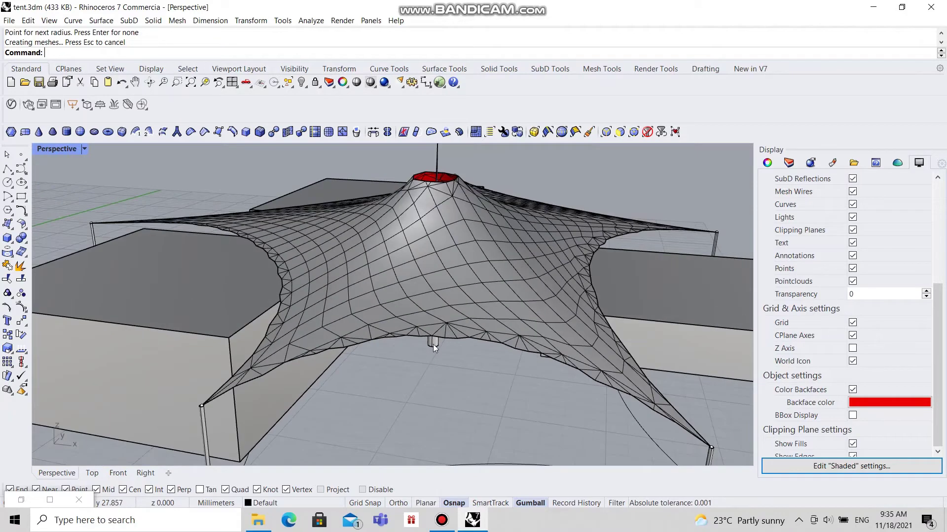
{"action": "mouse_move", "coordinate": [433, 344]}
{"action": "right_mouse_down"}
{"action": "mouse_move", "coordinate": [414, 280]}
{"action": "mouse_move", "coordinate": [446, 345]}
{"action": "right_mouse_up"}
{"action": "key", "text": "ctrl+z"}
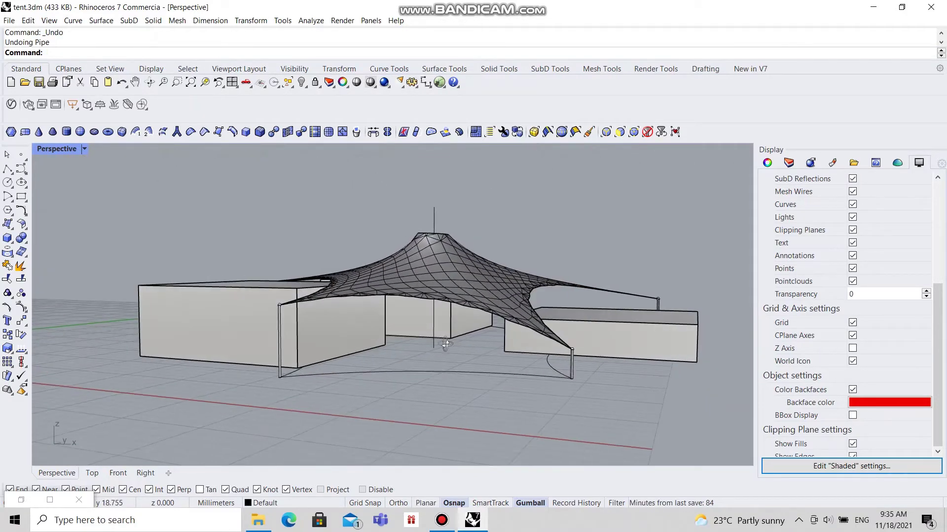
Retry the mast pipe with a 1.1 start radius, then undo the too-thick pipe
{"action": "right_click", "coordinate": [443, 341]}
{"action": "scroll", "coordinate": [445, 344], "scroll_direction": "up", "scroll_amount": 5}
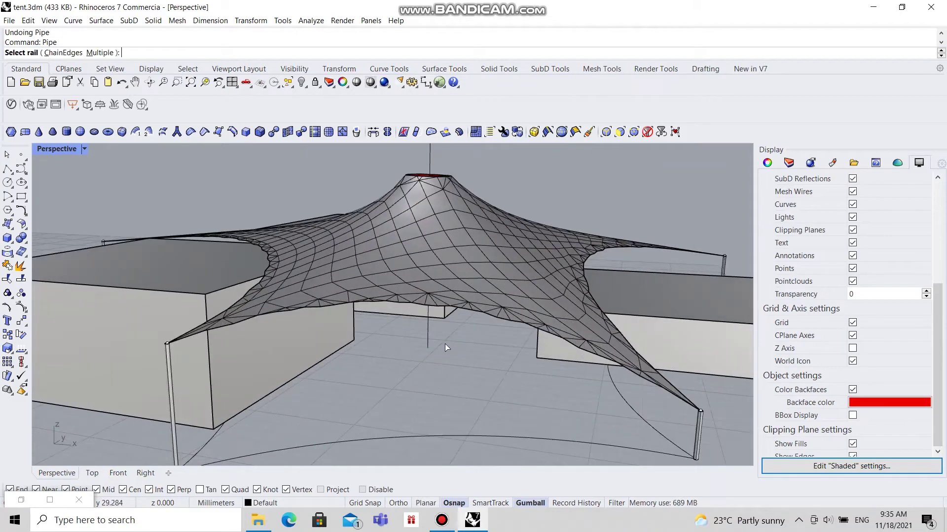
{"action": "left_click", "coordinate": [431, 337]}
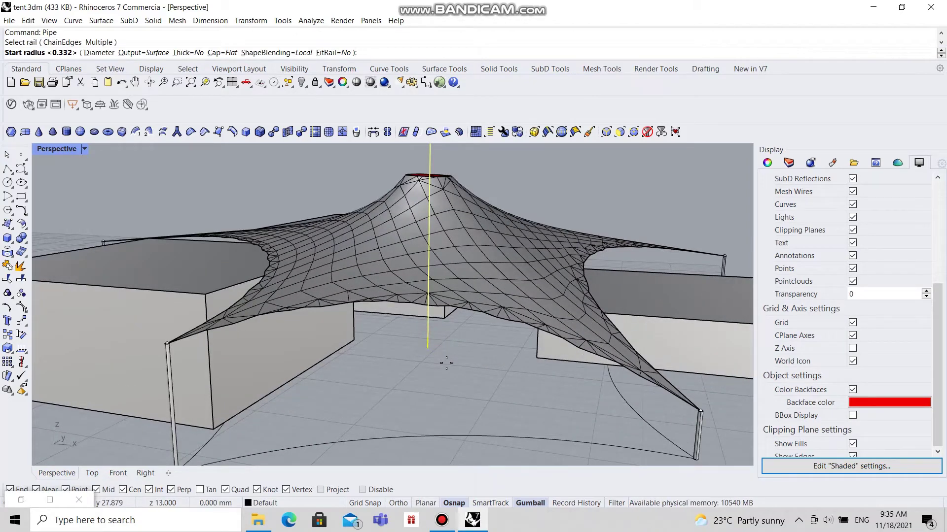
{"action": "type", "text": "0"}
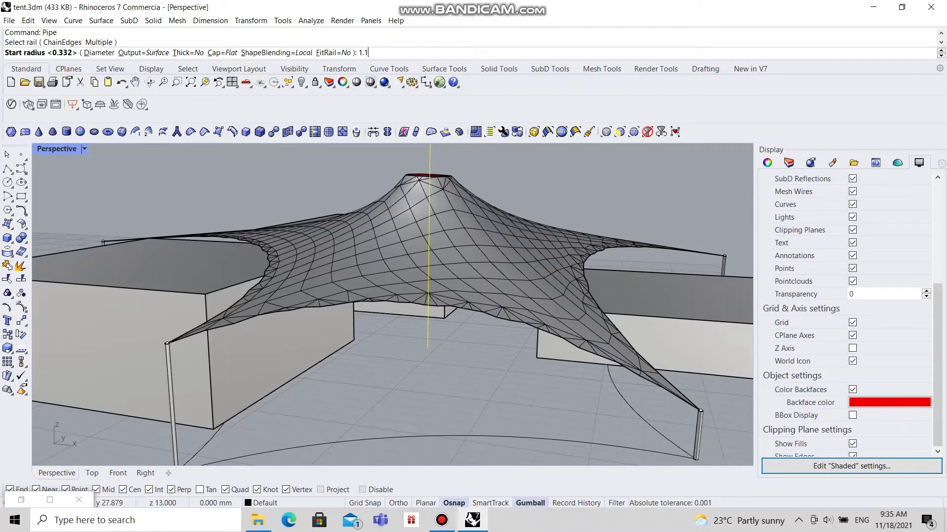
{"action": "key", "text": "Return"}
{"action": "left_click", "coordinate": [446, 363]}
{"action": "key", "text": "Return"}
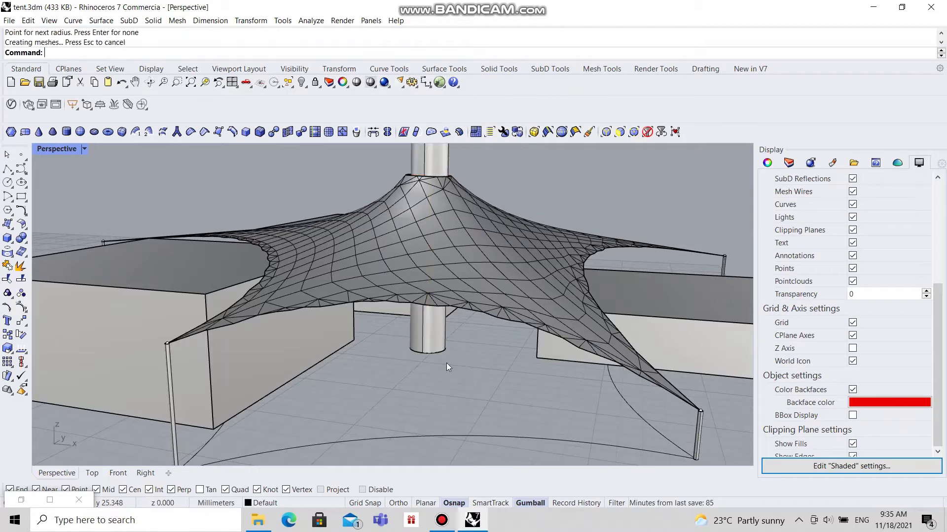
{"action": "scroll", "coordinate": [421, 360], "scroll_direction": "down", "scroll_amount": 4}
{"action": "key", "text": "ctrl+z"}
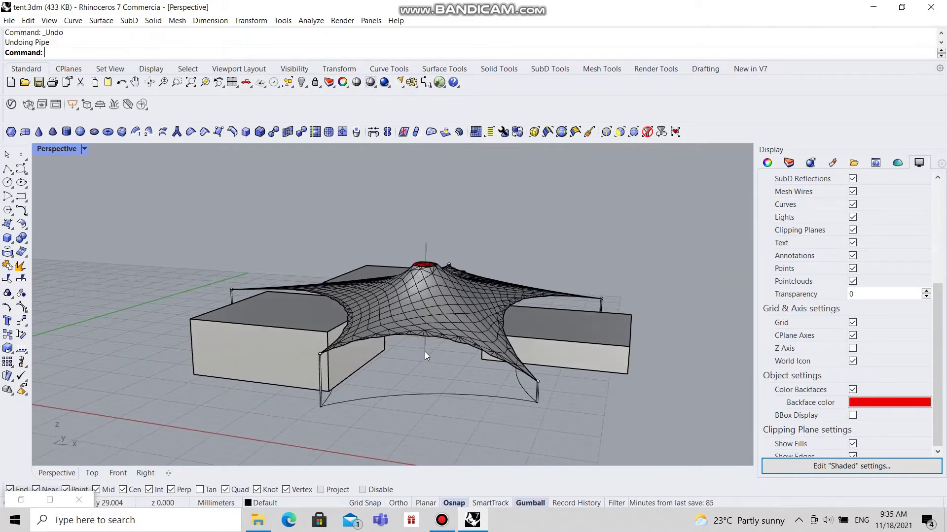
Select the central mast line for a new pipe and zoom into it in the Top view
{"action": "scroll", "coordinate": [425, 351], "scroll_direction": "up", "scroll_amount": 3}
{"action": "left_click", "coordinate": [424, 351]}
{"action": "right_click", "coordinate": [424, 352]}
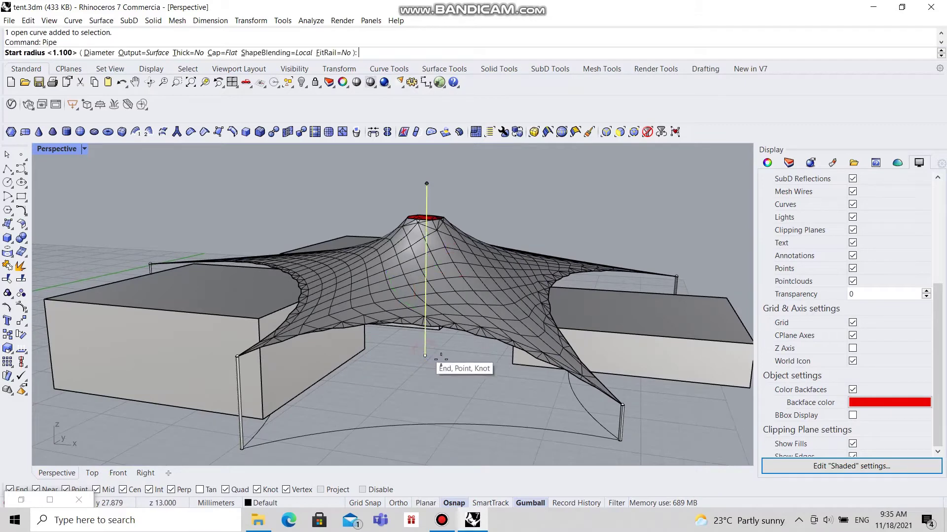
{"action": "scroll", "coordinate": [437, 392], "scroll_direction": "down", "scroll_amount": 3}
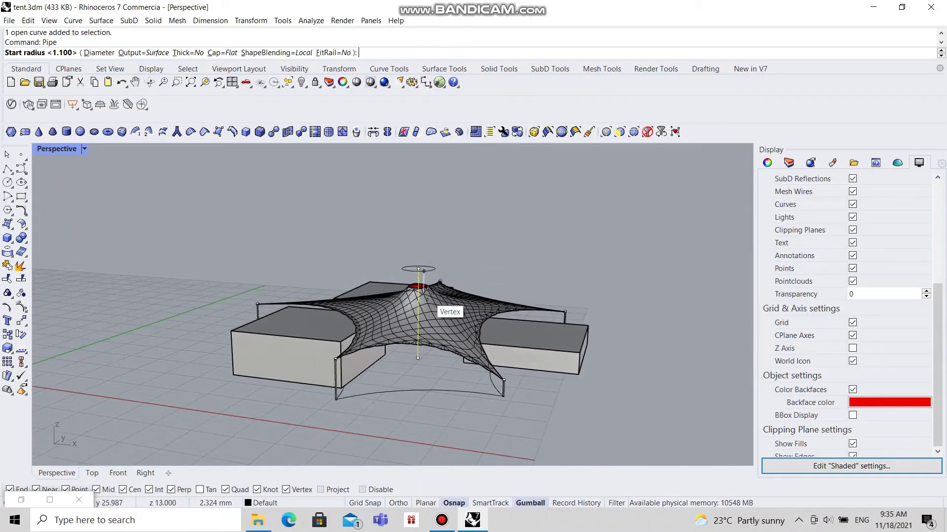
{"action": "scroll", "coordinate": [426, 288], "scroll_direction": "up", "scroll_amount": 5}
{"action": "right_click_drag", "start_coordinate": [422, 277], "coordinate": [441, 336]}
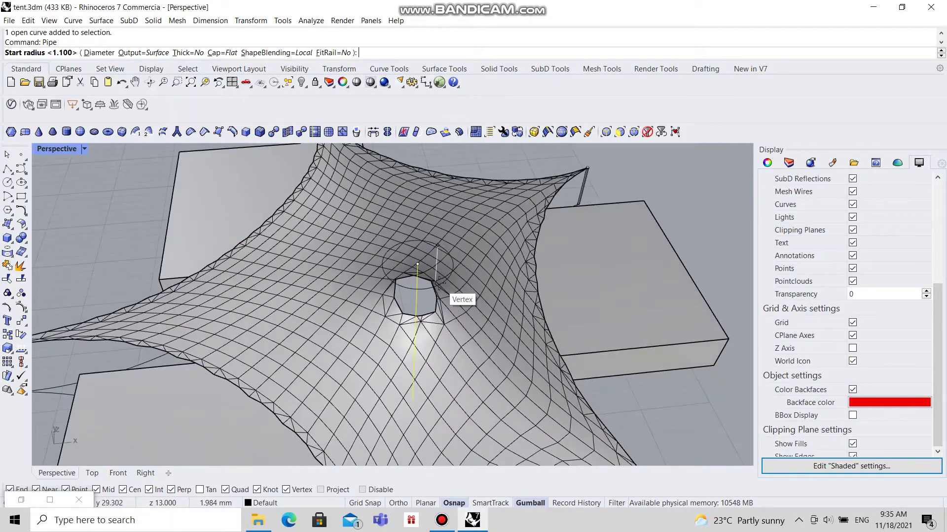
{"action": "left_click", "coordinate": [92, 473]}
{"action": "scroll", "coordinate": [409, 302], "scroll_direction": "up", "scroll_amount": 6}
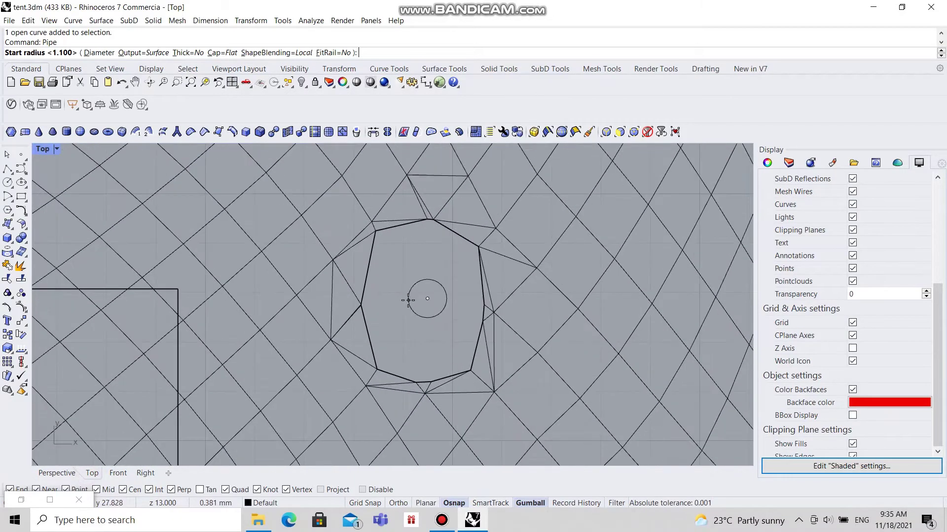
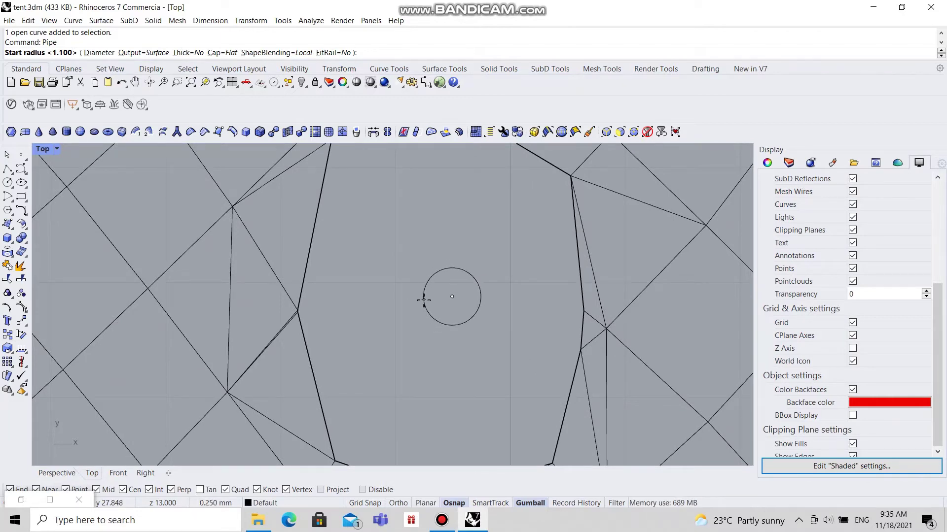
Finish the mast pipe tapering from radius 1.1 to 0.25, then inspect it in perspective
{"action": "left_click", "coordinate": [423, 300]}
{"action": "right_click", "coordinate": [413, 301]}
{"action": "right_click", "coordinate": [399, 304]}
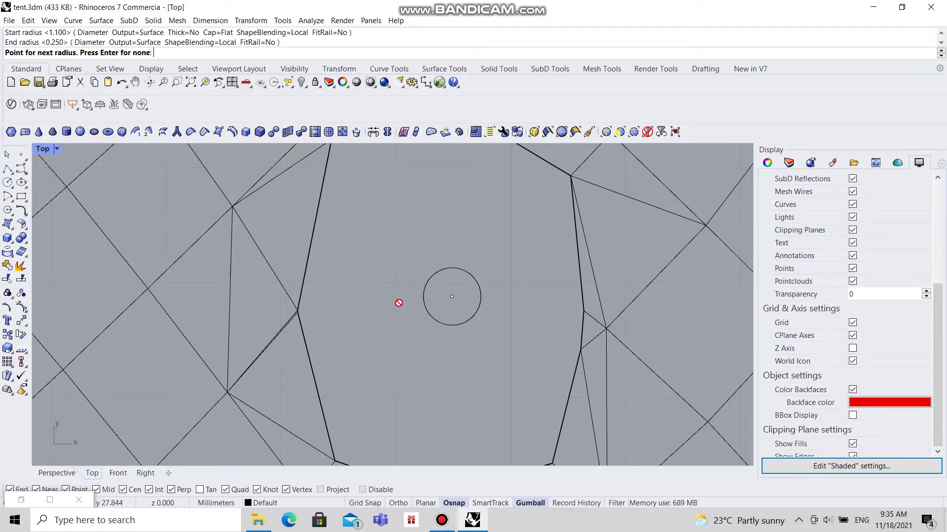
{"action": "left_click", "coordinate": [63, 473]}
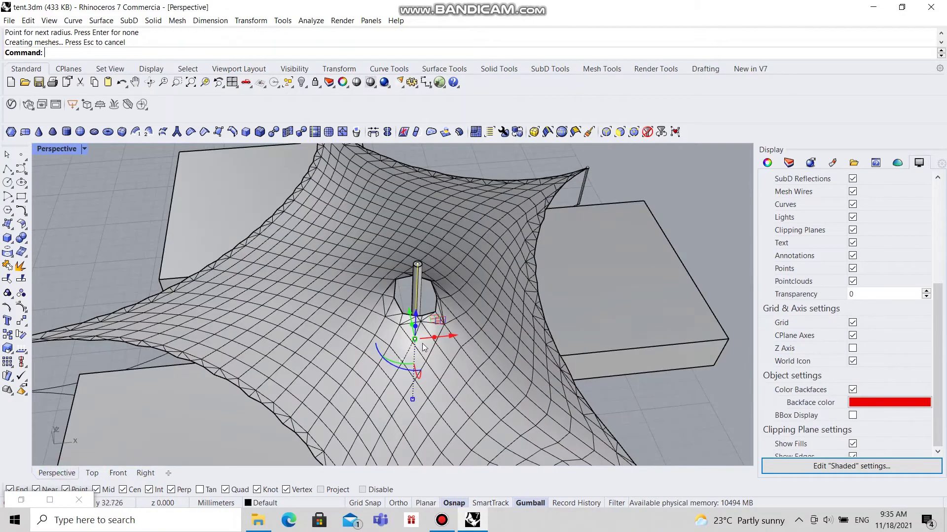
{"action": "scroll", "coordinate": [423, 335], "scroll_direction": "down", "scroll_amount": 3}
{"action": "key", "text": "Escape"}
{"action": "right_click_drag", "start_coordinate": [454, 329], "coordinate": [546, 226]}
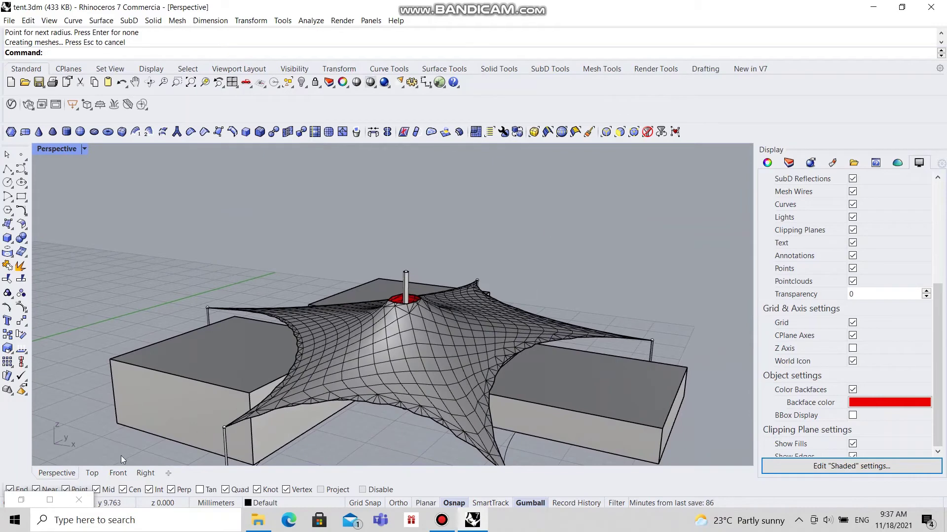
{"action": "left_click", "coordinate": [92, 474]}
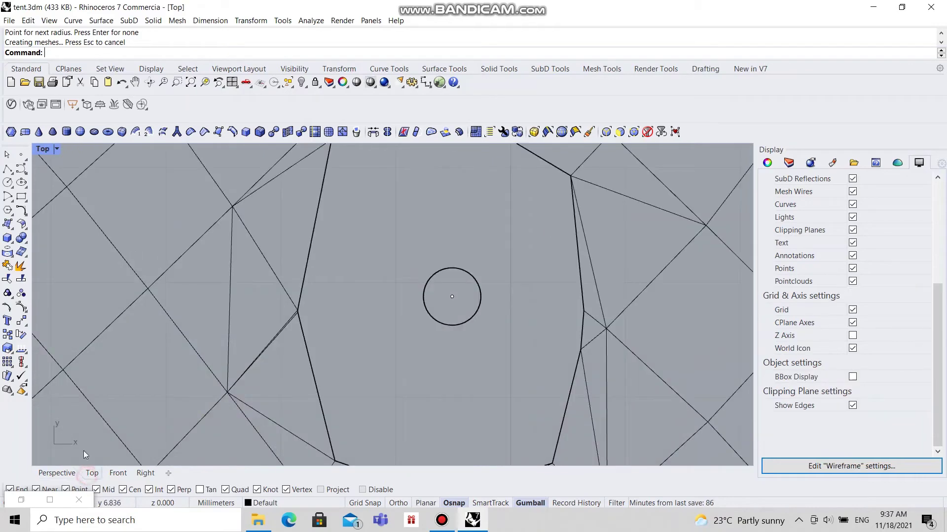
Draw a cylinder cap centred on the mast, wider than it and 1.796 tall
{"action": "left_click", "coordinate": [8, 226]}
{"action": "left_click", "coordinate": [37, 242]}
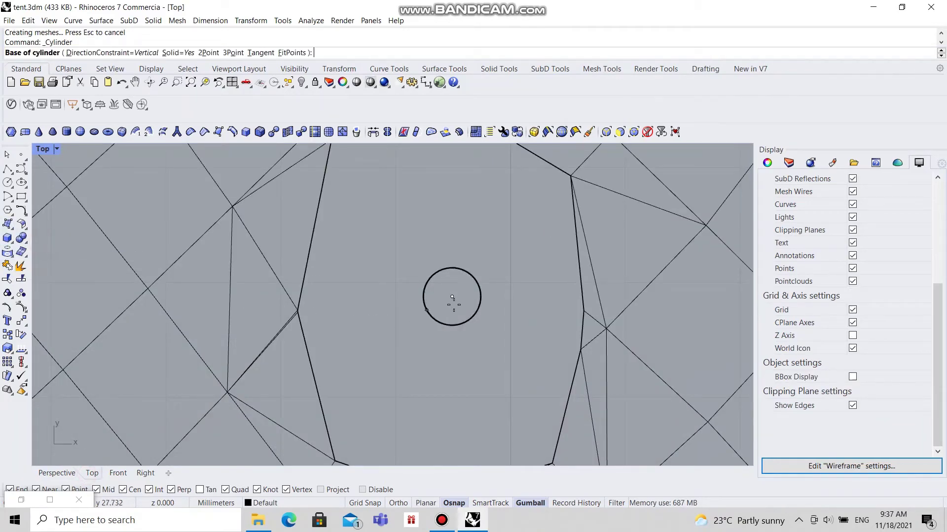
{"action": "left_click", "coordinate": [452, 296]}
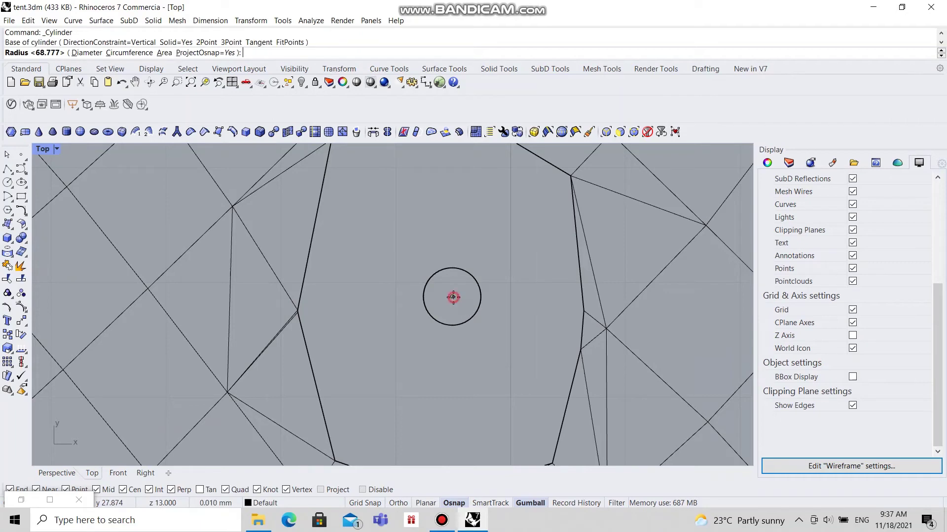
{"action": "left_click", "coordinate": [500, 316]}
{"action": "left_click", "coordinate": [114, 474]}
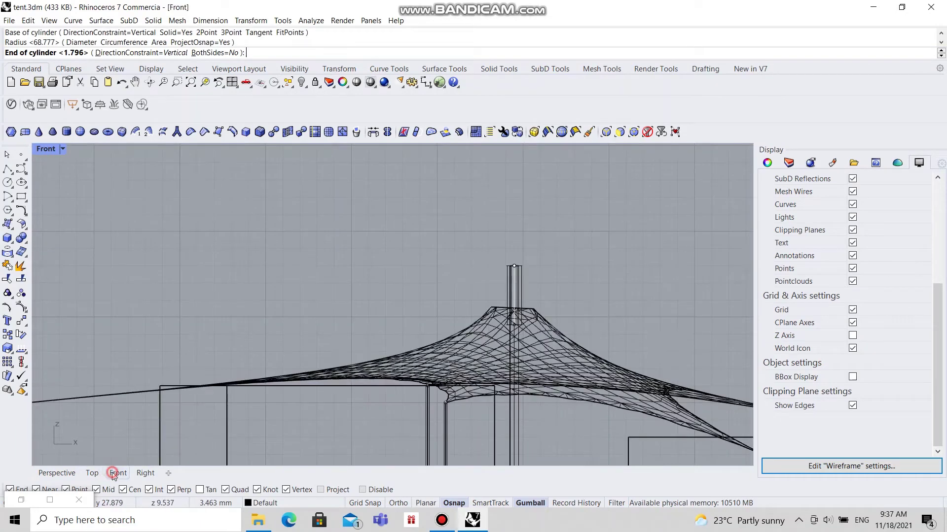
{"action": "scroll", "coordinate": [519, 257], "scroll_direction": "up", "scroll_amount": 3}
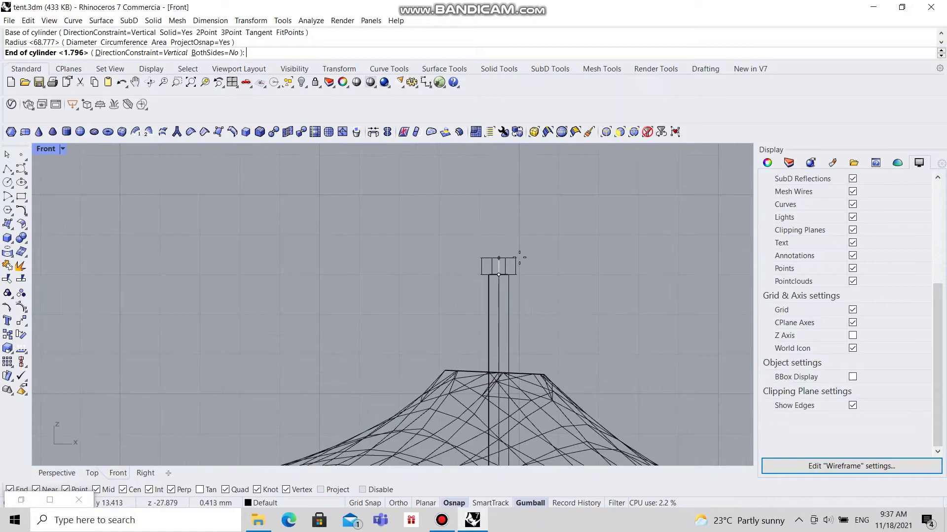
{"action": "scroll", "coordinate": [519, 258], "scroll_direction": "up", "scroll_amount": 2}
{"action": "left_click", "coordinate": [518, 251]}
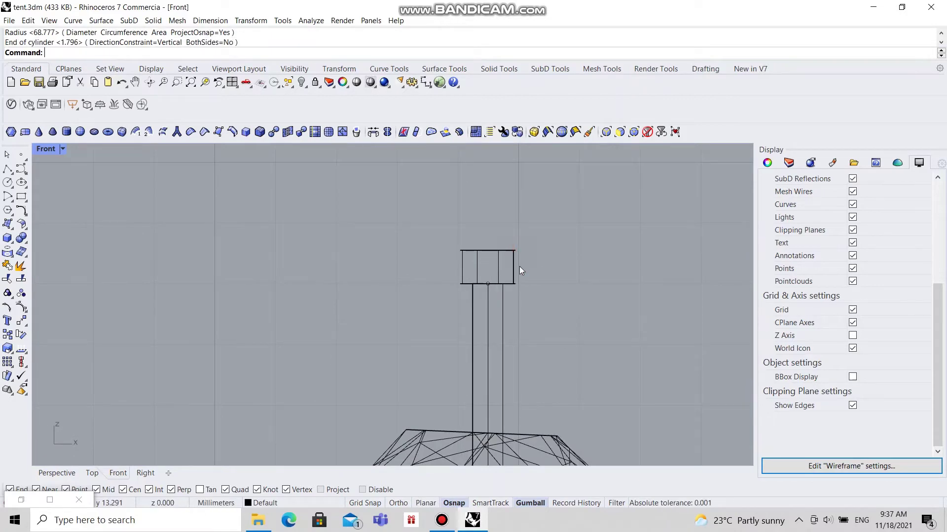
Show the Front view shaded and check the capped mast in perspective
{"action": "left_click", "coordinate": [50, 150]}
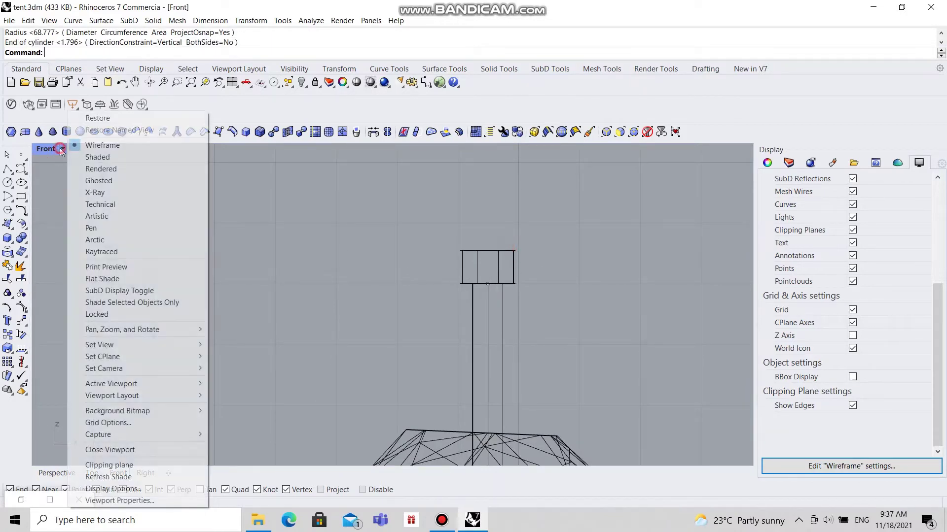
{"action": "left_click", "coordinate": [81, 157]}
{"action": "scroll", "coordinate": [321, 261], "scroll_direction": "down", "scroll_amount": 4}
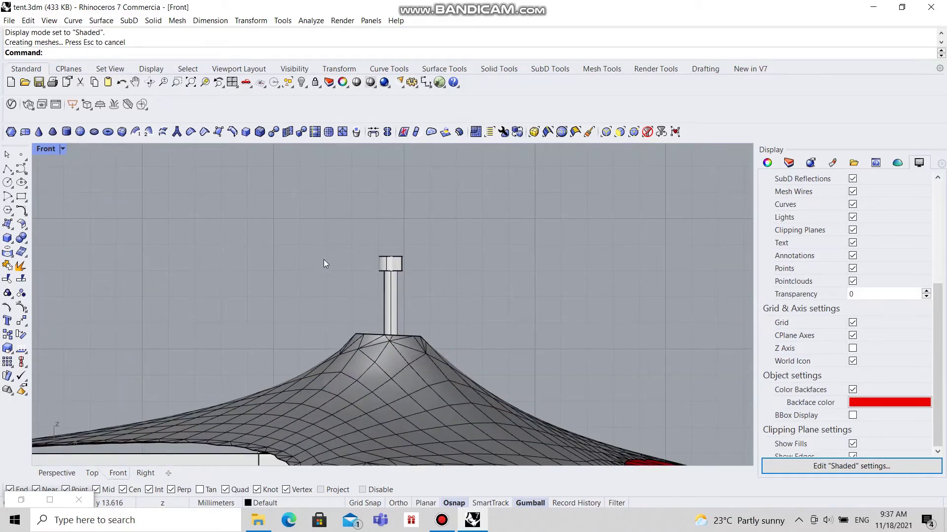
{"action": "left_click", "coordinate": [57, 472]}
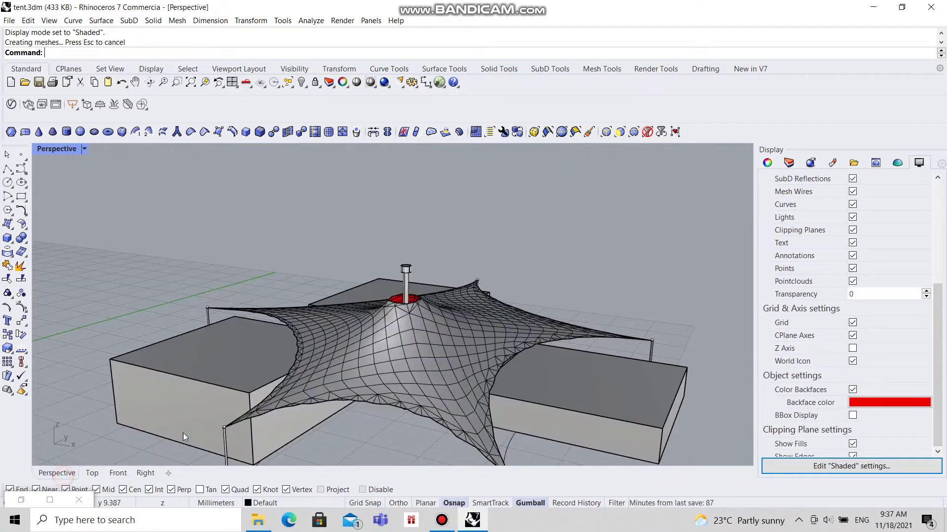
{"action": "right_click_drag", "start_coordinate": [182, 433], "coordinate": [455, 348]}
{"action": "scroll", "coordinate": [407, 287], "scroll_direction": "up", "scroll_amount": 6}
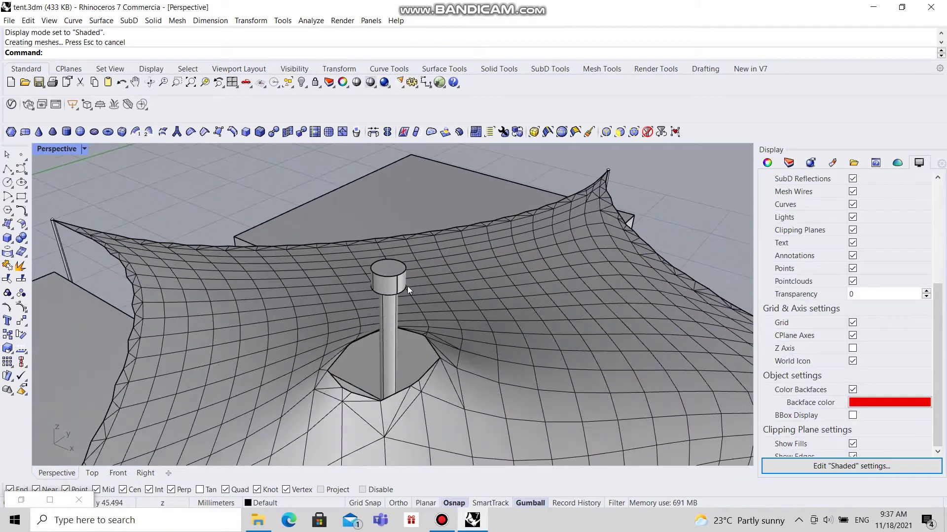
{"action": "left_click", "coordinate": [99, 473]}
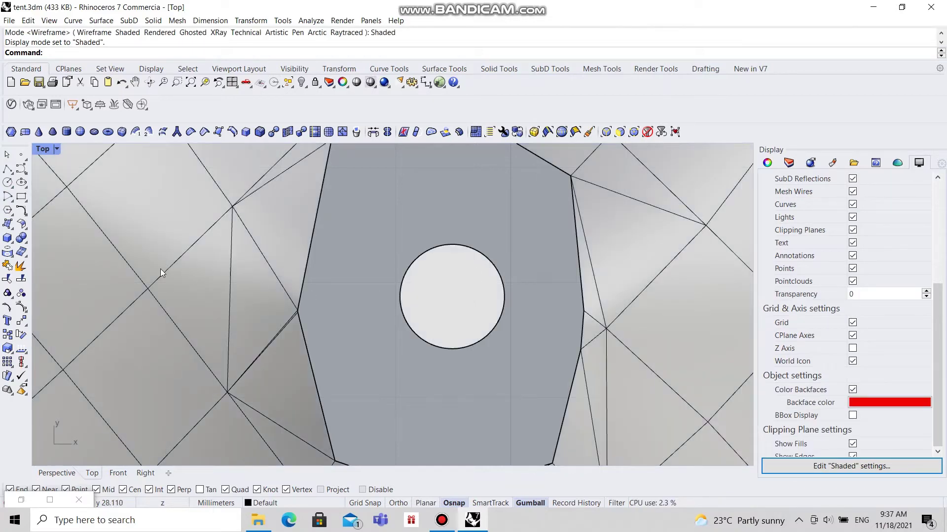
Draw a 0.455-radius, 0.551-tall rod from the mast centre above the cap, with Top view in Wireframe
{"action": "left_click", "coordinate": [10, 240]}
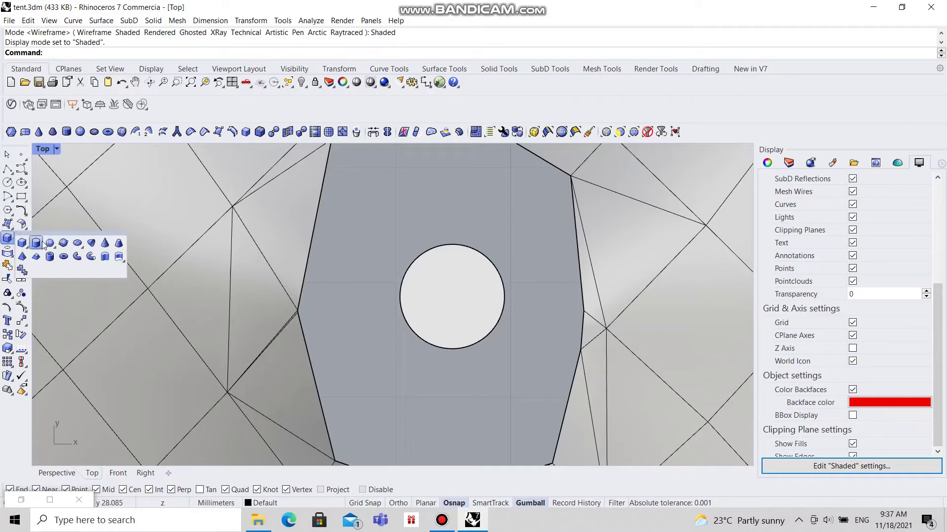
{"action": "left_click", "coordinate": [39, 242]}
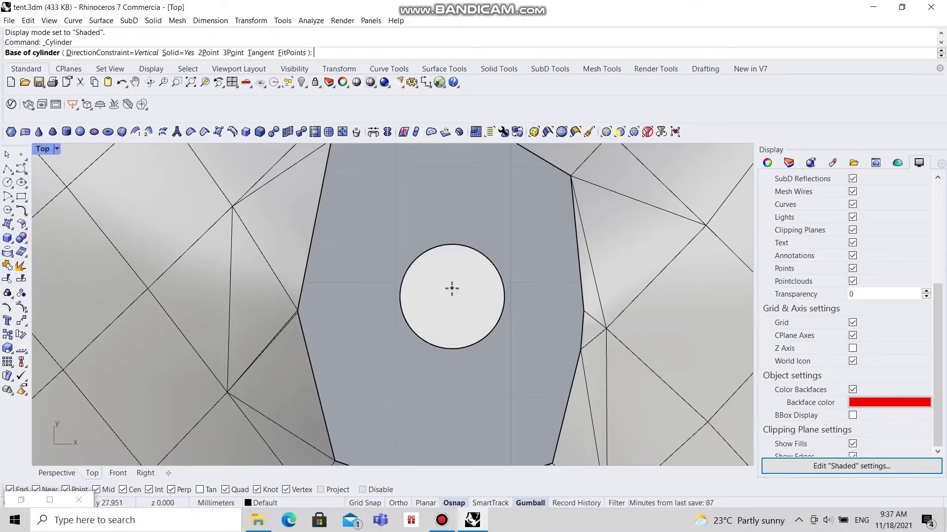
{"action": "left_click", "coordinate": [57, 149]}
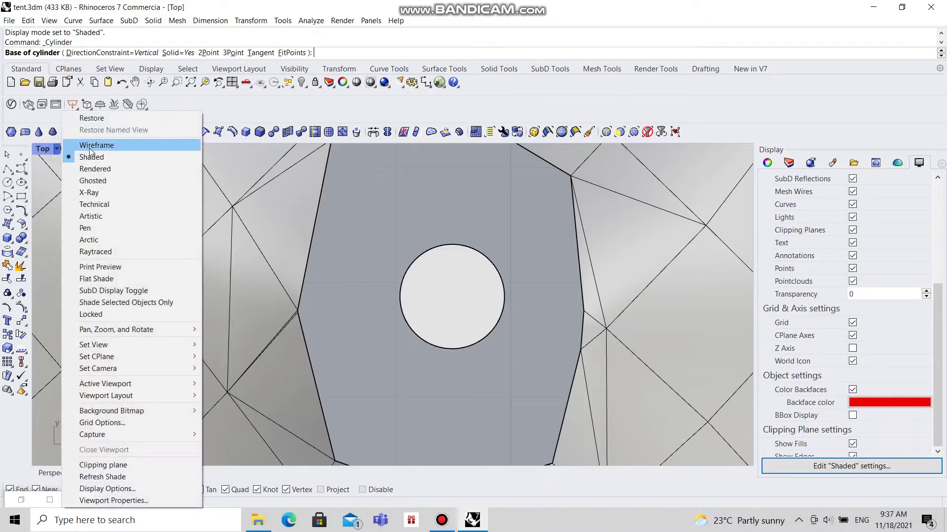
{"action": "left_click", "coordinate": [92, 148]}
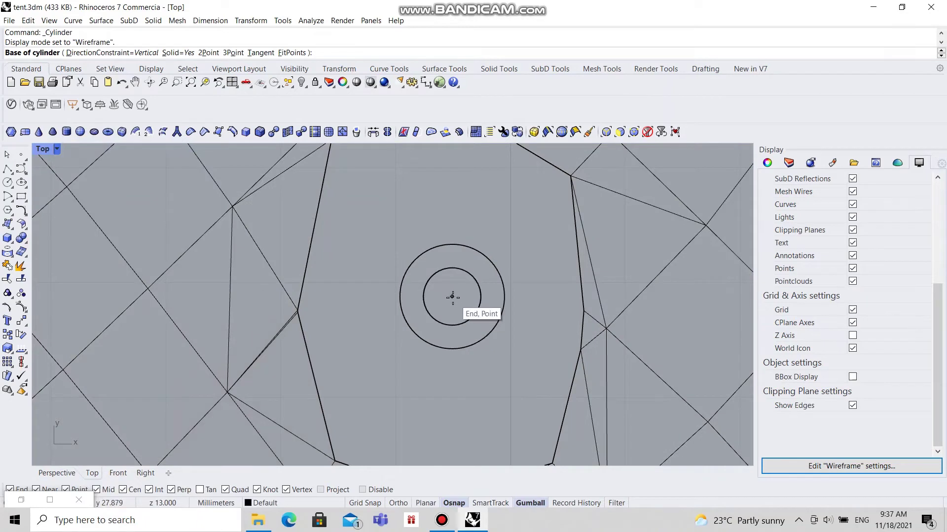
{"action": "left_click", "coordinate": [452, 297]}
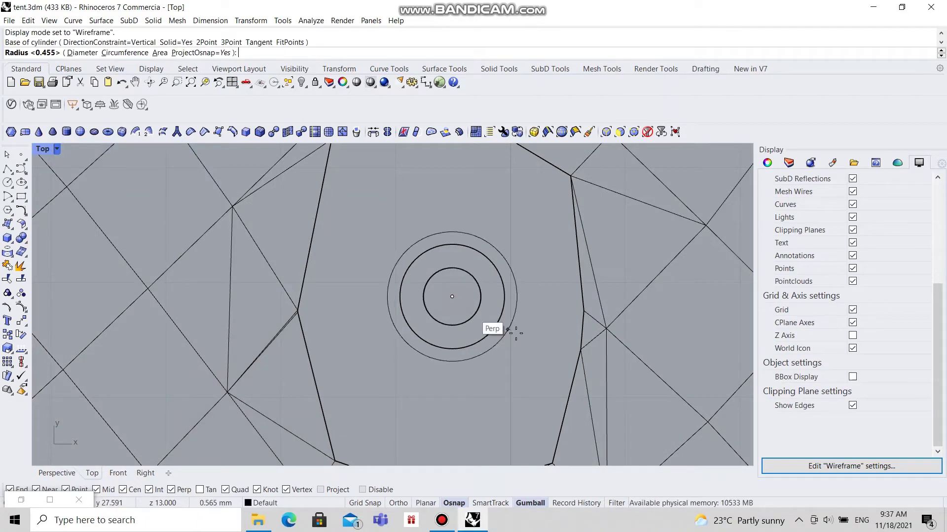
{"action": "left_click", "coordinate": [462, 304]}
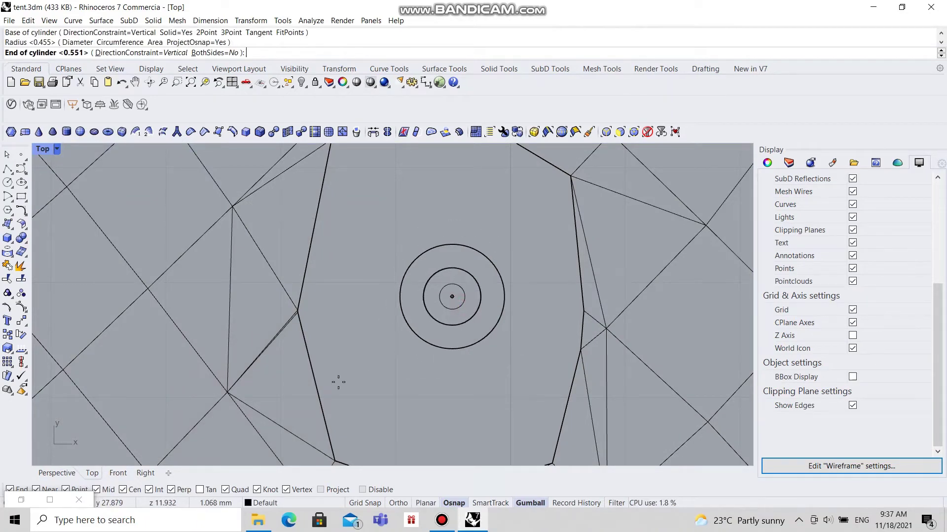
{"action": "left_click", "coordinate": [118, 473]}
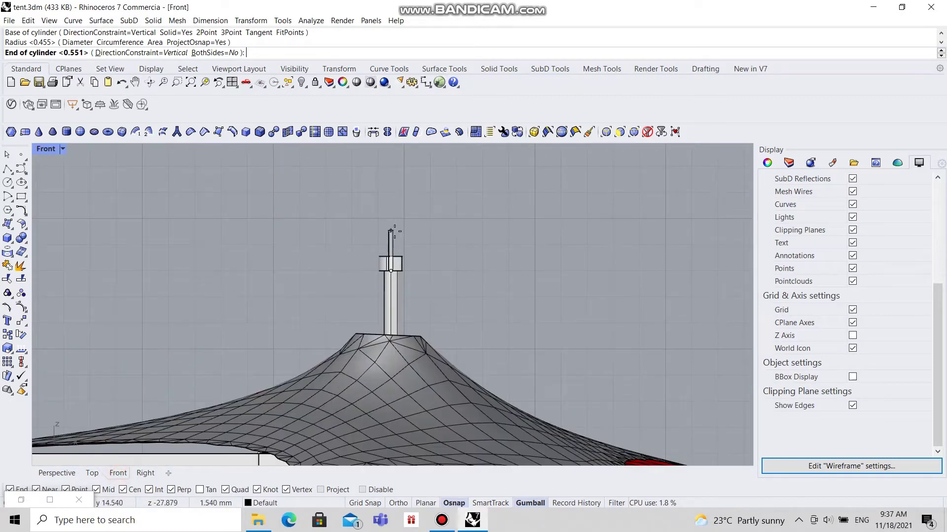
{"action": "left_click", "coordinate": [393, 238]}
{"action": "scroll", "coordinate": [401, 252], "scroll_direction": "up", "scroll_amount": 5}
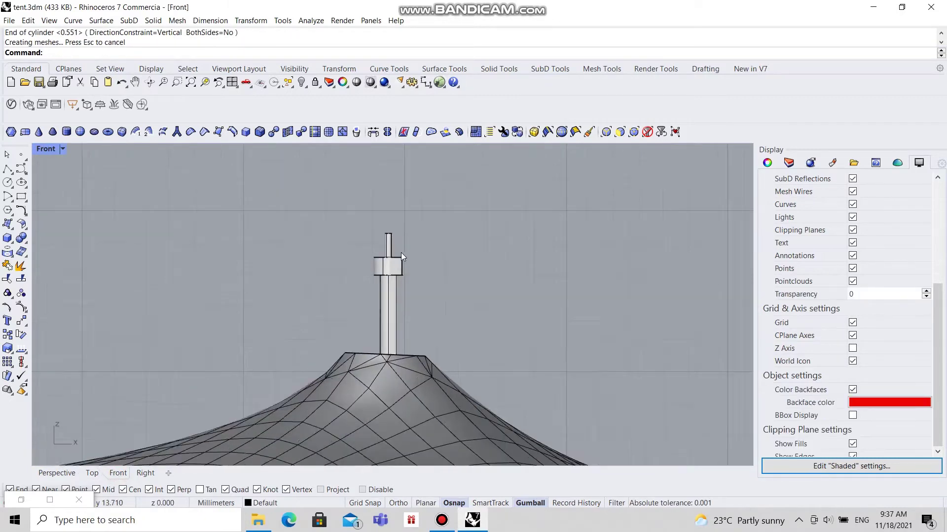
{"action": "scroll", "coordinate": [399, 267], "scroll_direction": "down", "scroll_amount": 6}
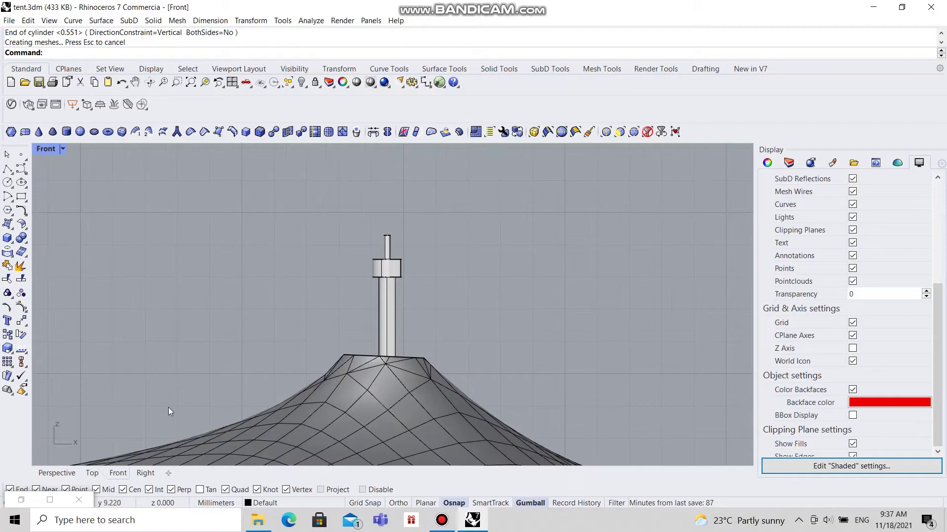
Orbit the perspective view around the whole tent
{"action": "left_click", "coordinate": [60, 472]}
{"action": "right_click_drag", "start_coordinate": [457, 302], "coordinate": [401, 298]}
{"action": "scroll", "coordinate": [363, 234], "scroll_direction": "down", "scroll_amount": 10}
{"action": "right_click_drag", "start_coordinate": [363, 234], "coordinate": [552, 256]}
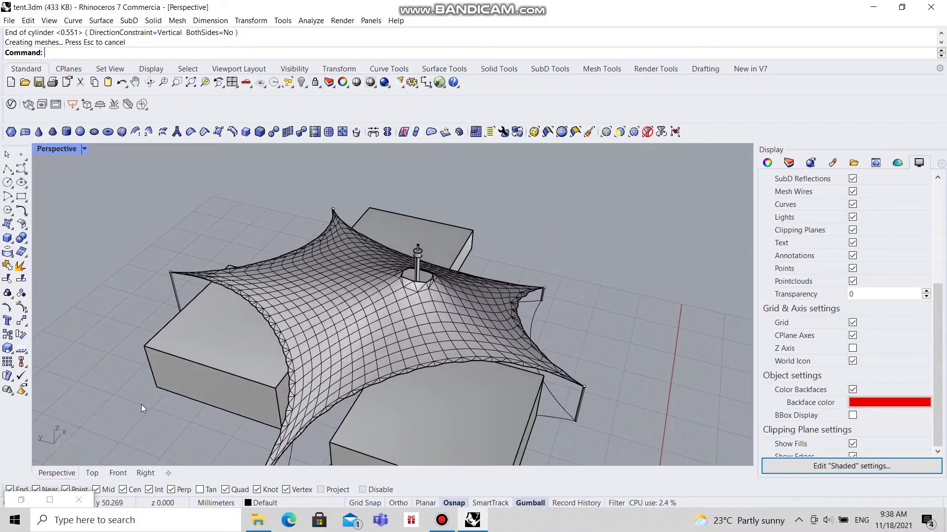
Select the first mesh edges of the ring opening in Top view via the Selection Menu
{"action": "scroll", "coordinate": [423, 276], "scroll_direction": "up", "scroll_amount": 10}
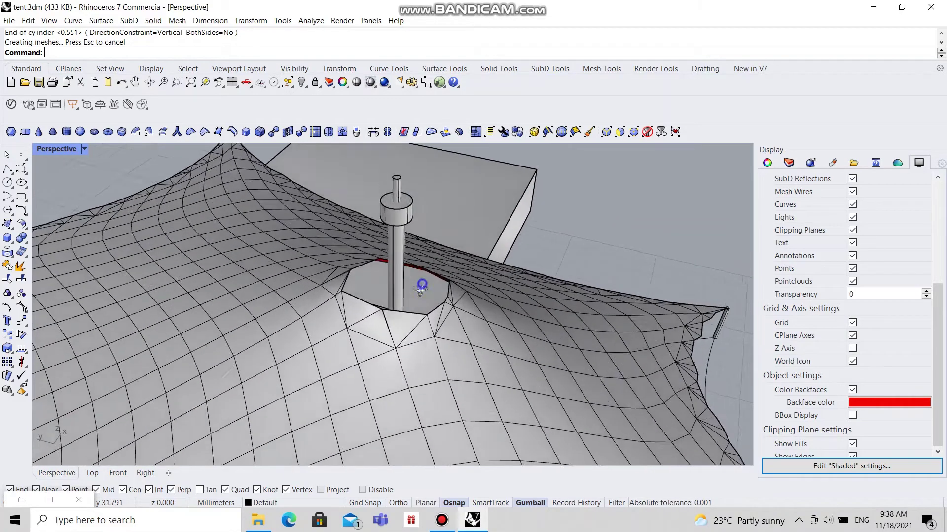
{"action": "right_click_drag", "start_coordinate": [425, 300], "coordinate": [261, 325]}
{"action": "left_click", "coordinate": [276, 312]}
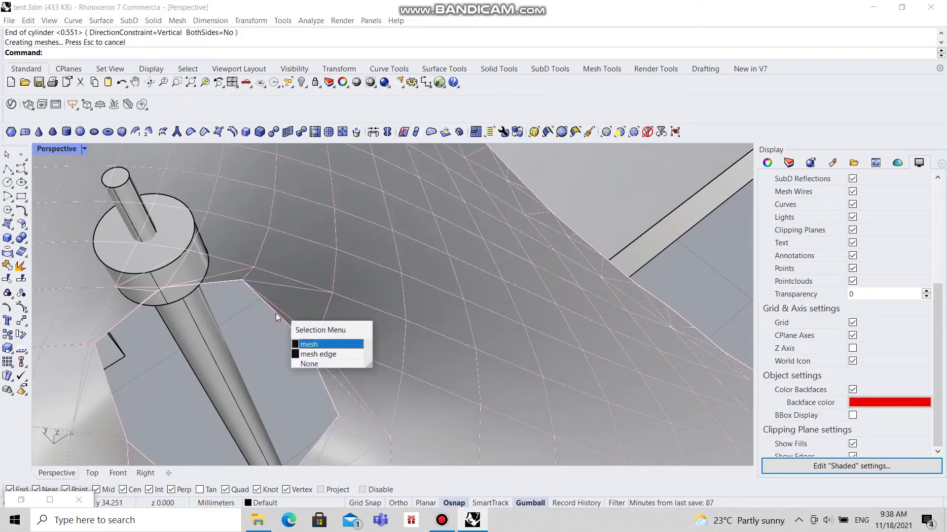
{"action": "left_click", "coordinate": [307, 354]}
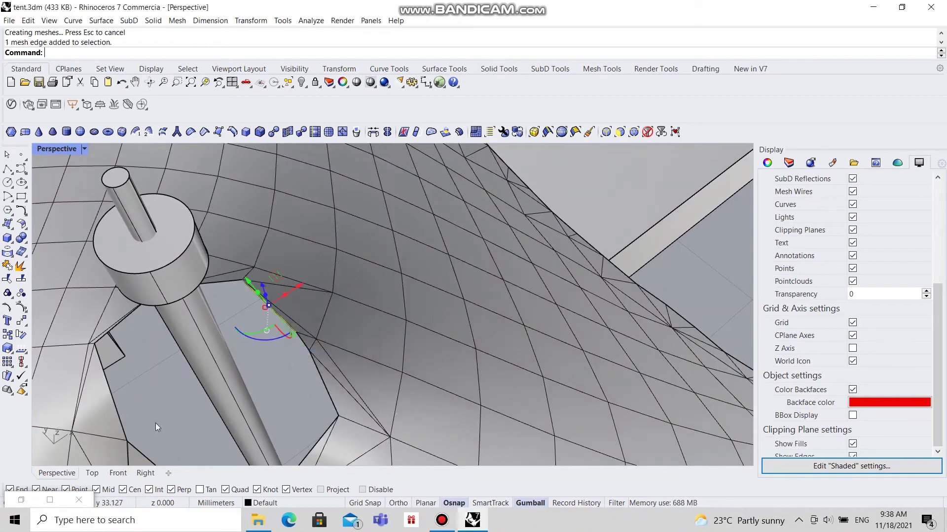
{"action": "left_click", "coordinate": [111, 475]}
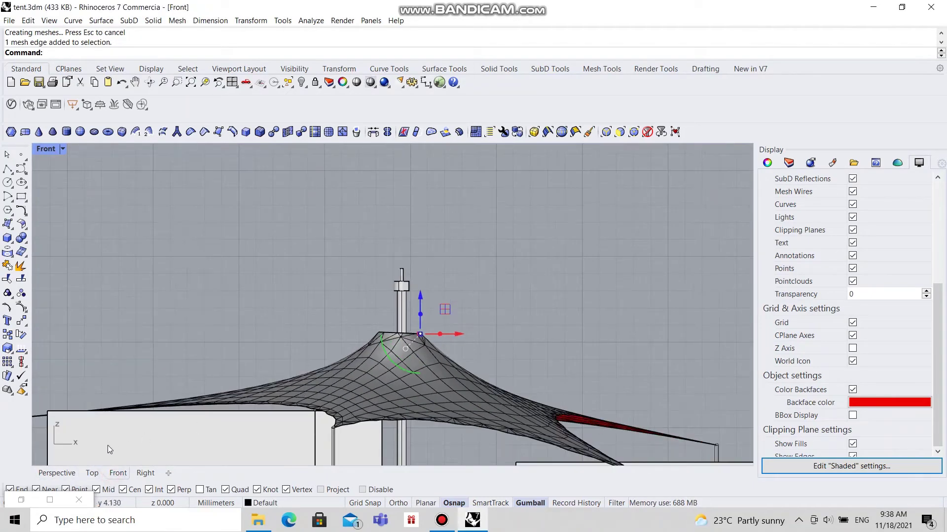
{"action": "left_click", "coordinate": [92, 473]}
{"action": "scroll", "coordinate": [463, 228], "scroll_direction": "down", "scroll_amount": 3}
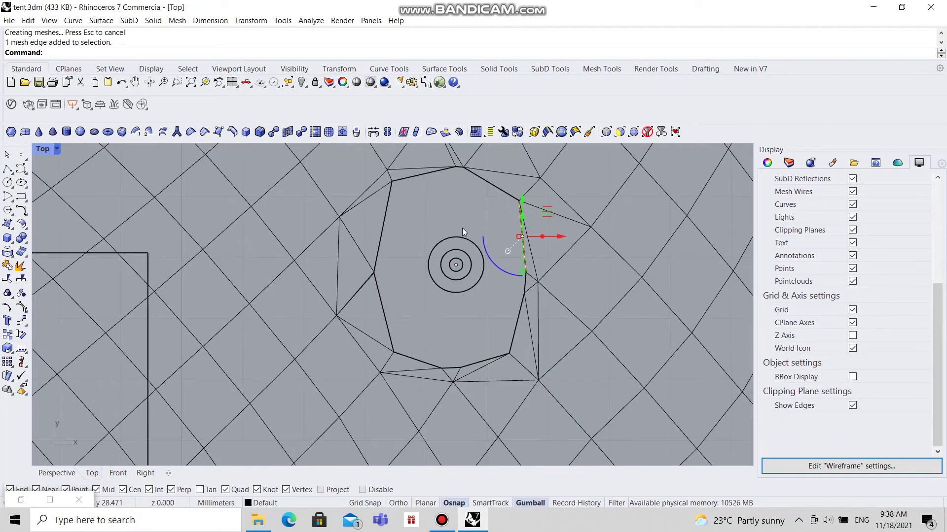
{"action": "left_click", "coordinate": [488, 183]}
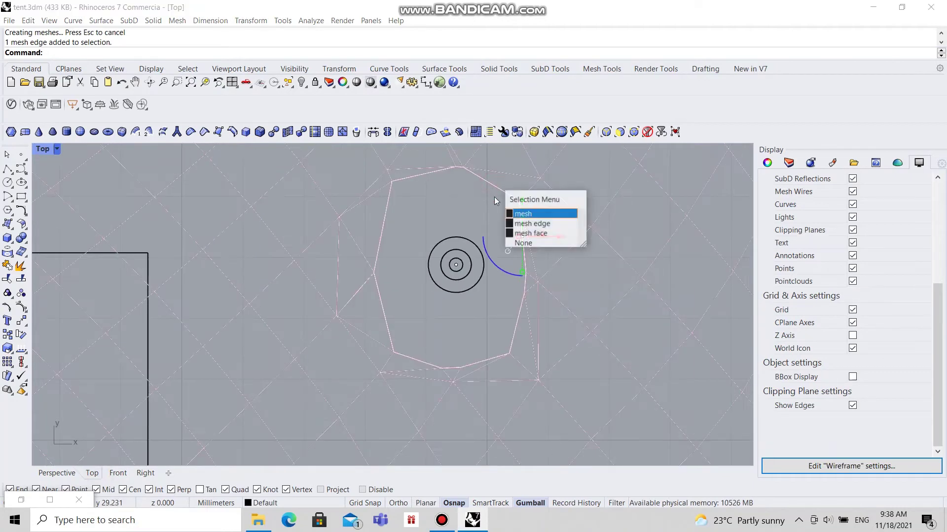
{"action": "left_click", "coordinate": [527, 225]}
{"action": "scroll", "coordinate": [466, 184], "scroll_direction": "up", "scroll_amount": 6}
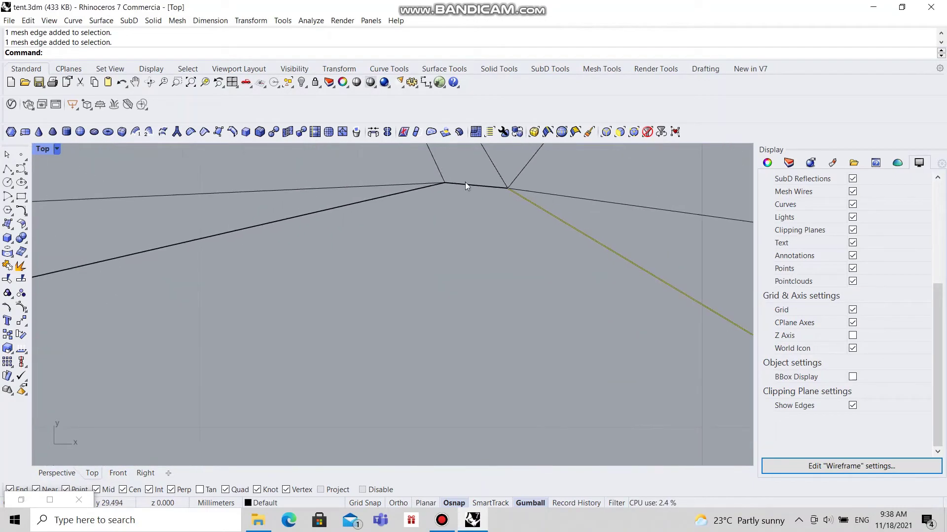
{"action": "left_click", "coordinate": [466, 185]}
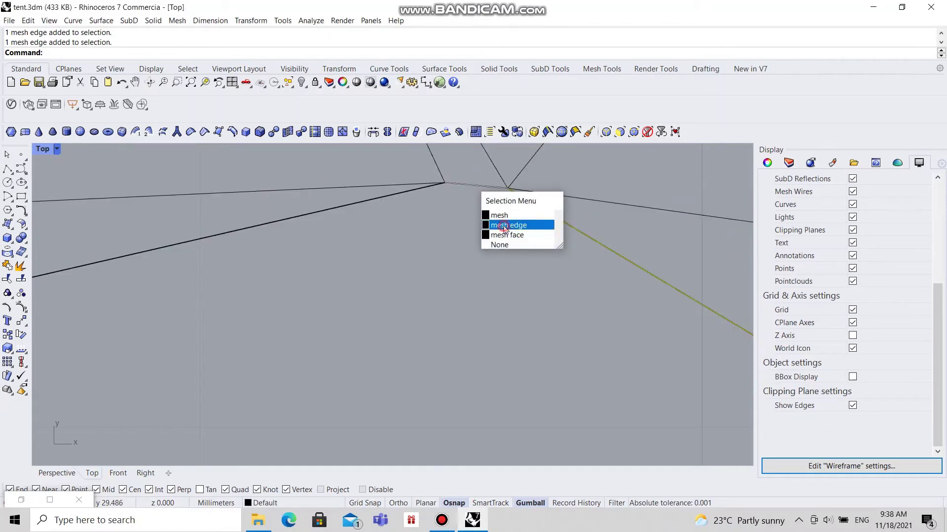
{"action": "left_click", "coordinate": [503, 225]}
{"action": "left_click", "coordinate": [316, 213]}
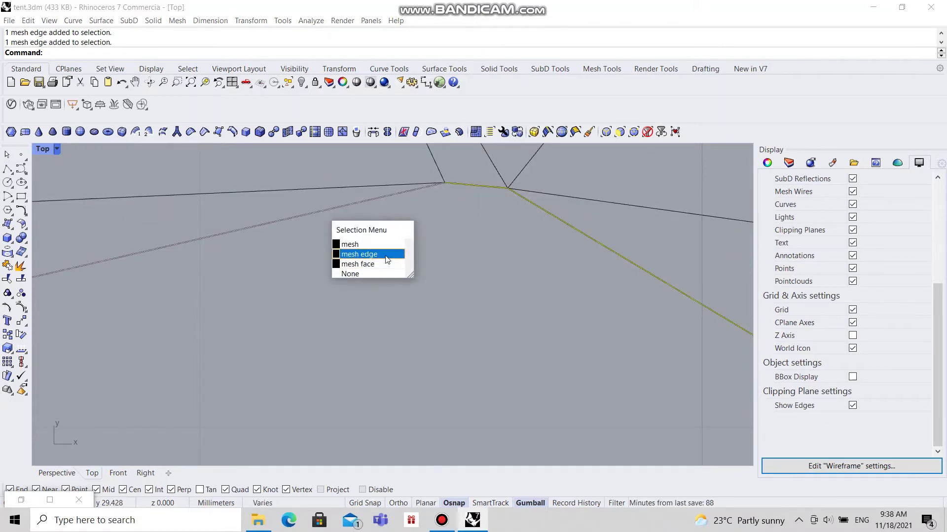
{"action": "left_click", "coordinate": [387, 260]}
Add the left, lower and right opening edges to complete the selected loop
{"action": "scroll", "coordinate": [451, 200], "scroll_direction": "down", "scroll_amount": 3}
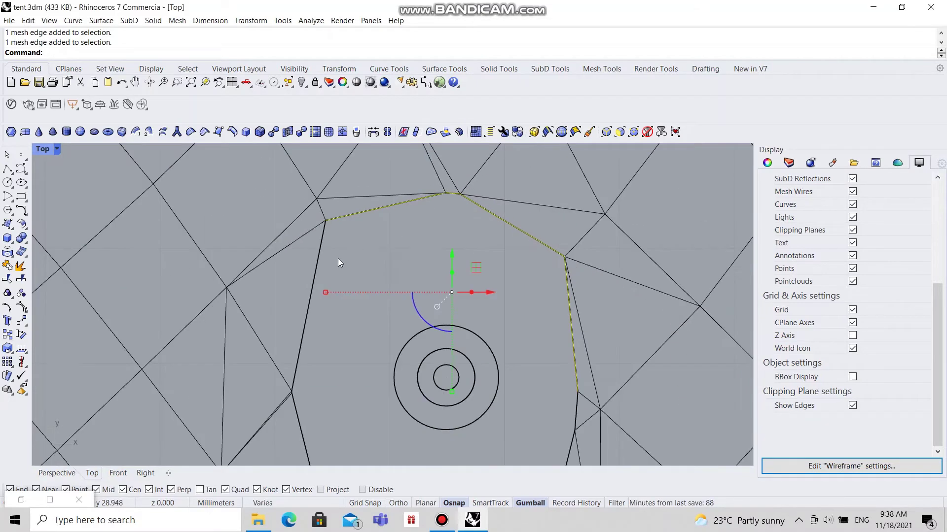
{"action": "left_click", "coordinate": [323, 279]}
{"action": "left_click", "coordinate": [366, 310]}
{"action": "scroll", "coordinate": [338, 291], "scroll_direction": "down", "scroll_amount": 4}
{"action": "scroll", "coordinate": [338, 291], "scroll_direction": "up", "scroll_amount": 3}
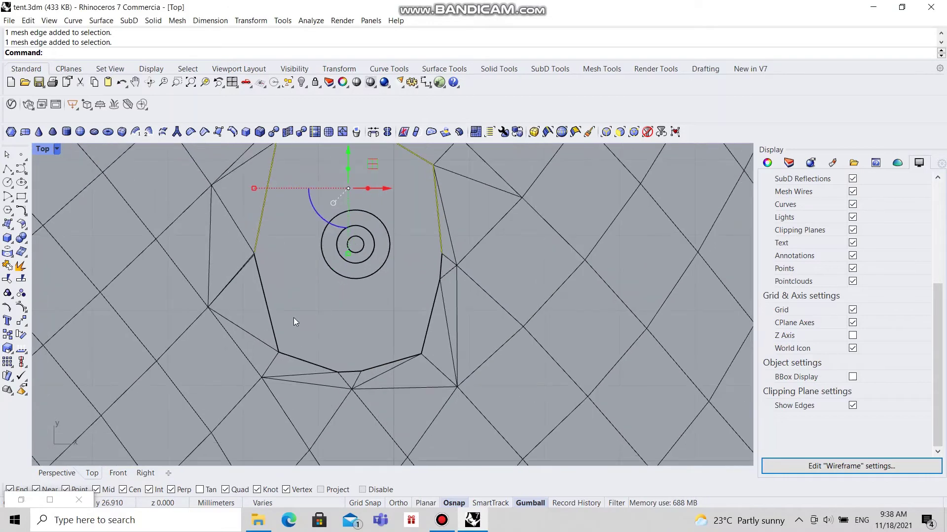
{"action": "left_click", "coordinate": [267, 304]}
{"action": "left_click", "coordinate": [314, 346]}
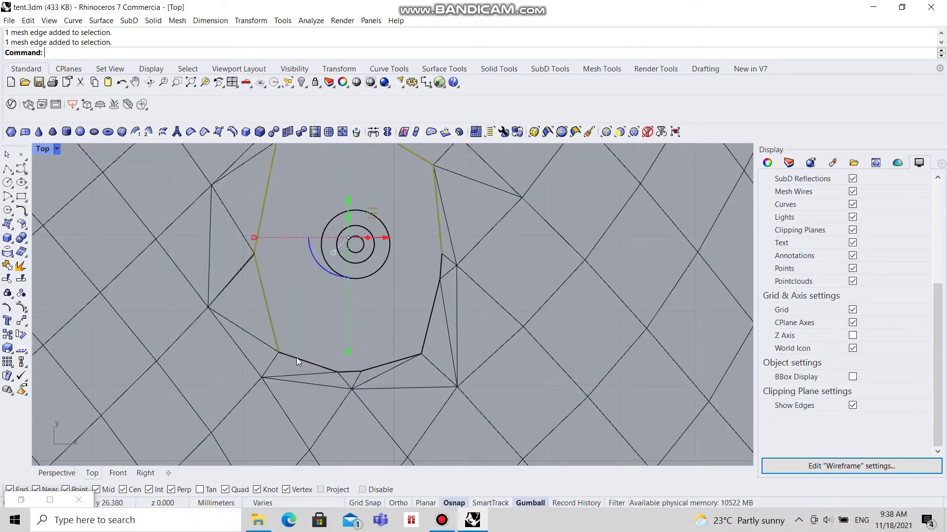
{"action": "left_click", "coordinate": [311, 360]}
{"action": "left_click", "coordinate": [329, 400]}
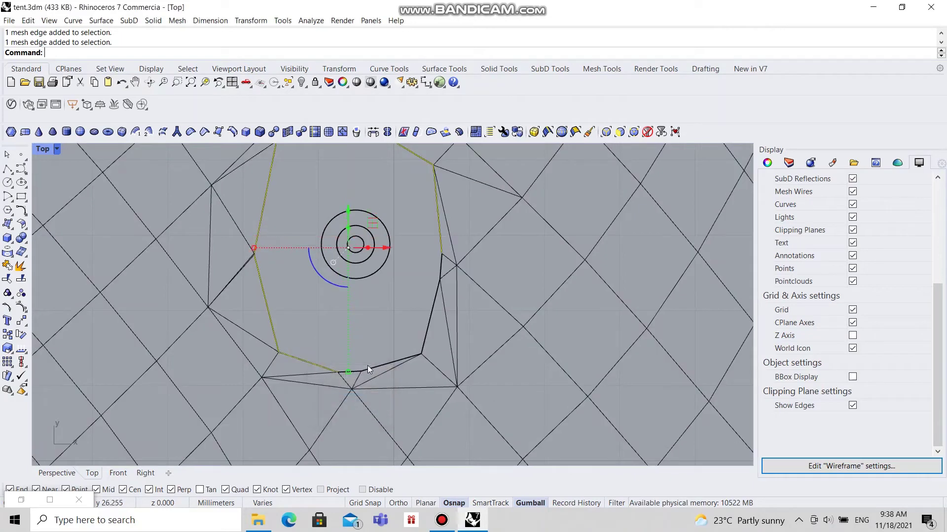
{"action": "left_click", "coordinate": [393, 366]}
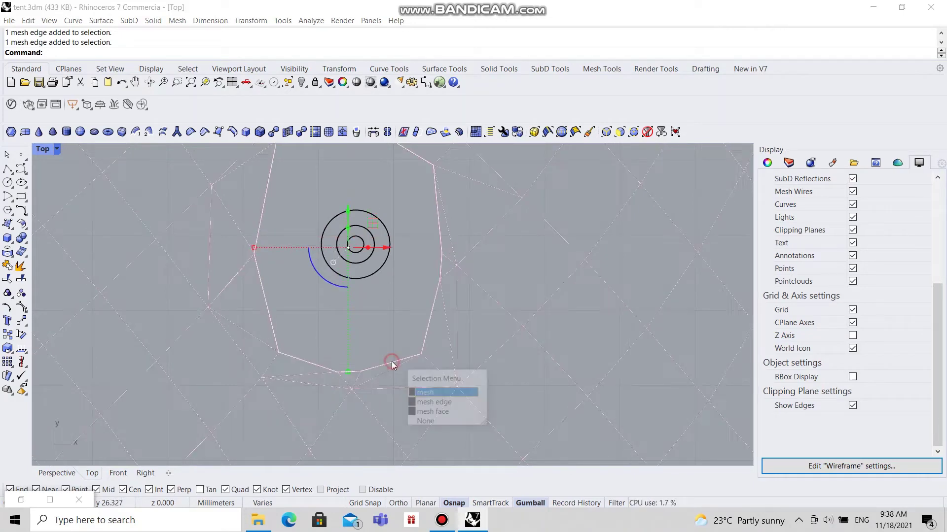
{"action": "left_click", "coordinate": [429, 399]}
{"action": "scroll", "coordinate": [361, 380], "scroll_direction": "up", "scroll_amount": 5}
{"action": "left_click", "coordinate": [360, 370]}
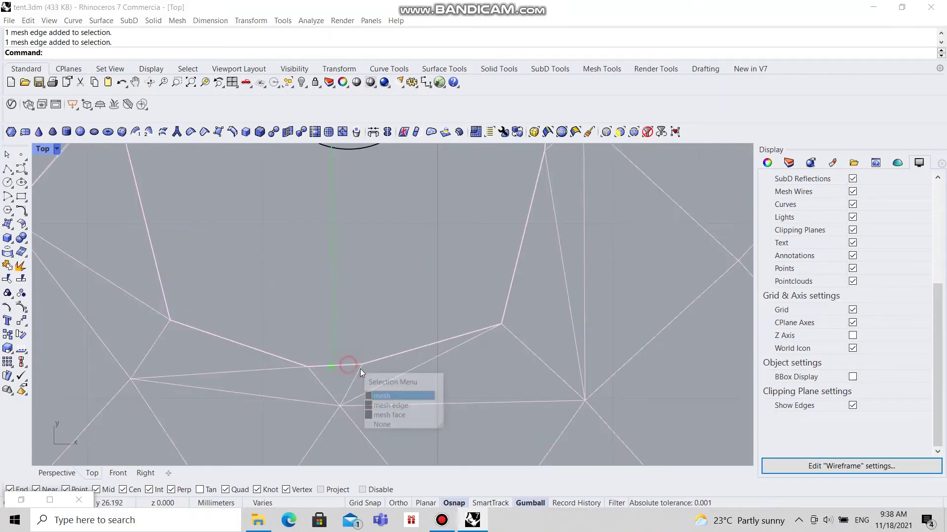
{"action": "left_click", "coordinate": [513, 277]}
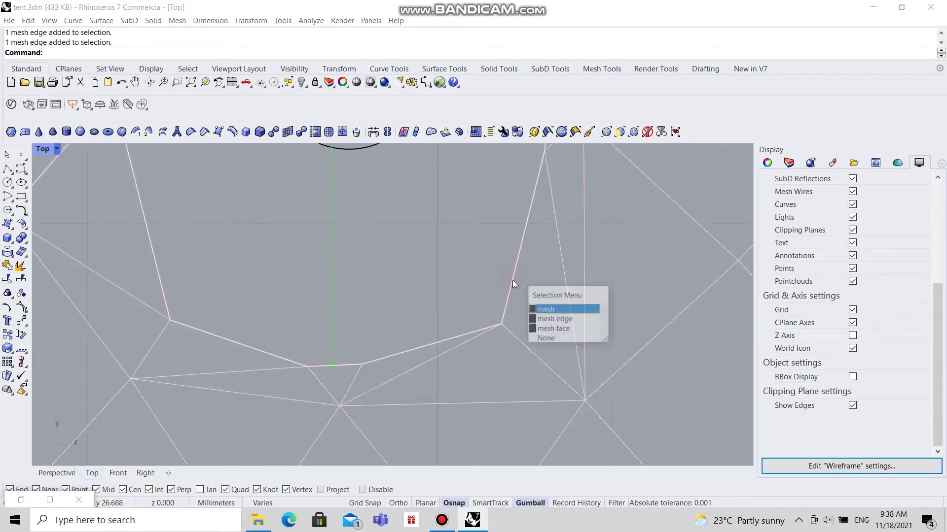
{"action": "left_click", "coordinate": [543, 320]}
{"action": "scroll", "coordinate": [381, 345], "scroll_direction": "down", "scroll_amount": 5}
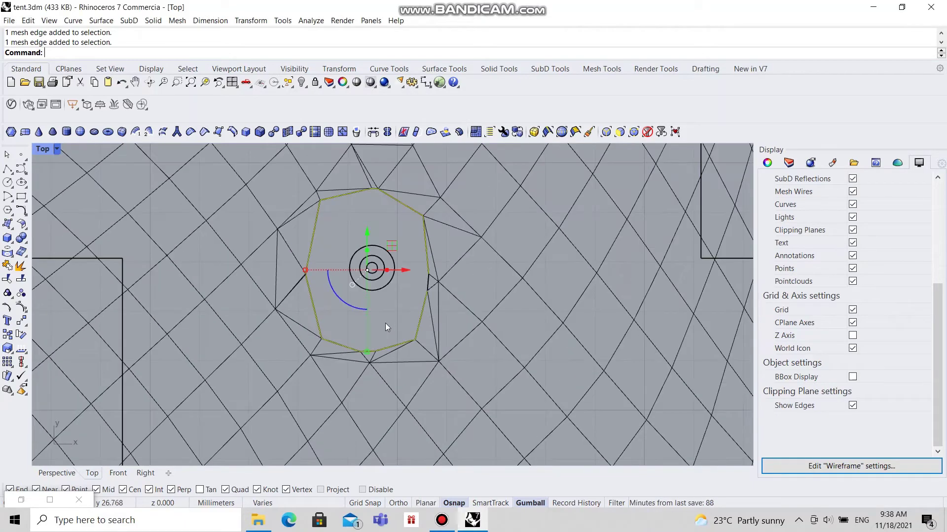
Pipe the selected edges at the default radius, then undo the too-thick result
{"action": "left_click", "coordinate": [71, 471]}
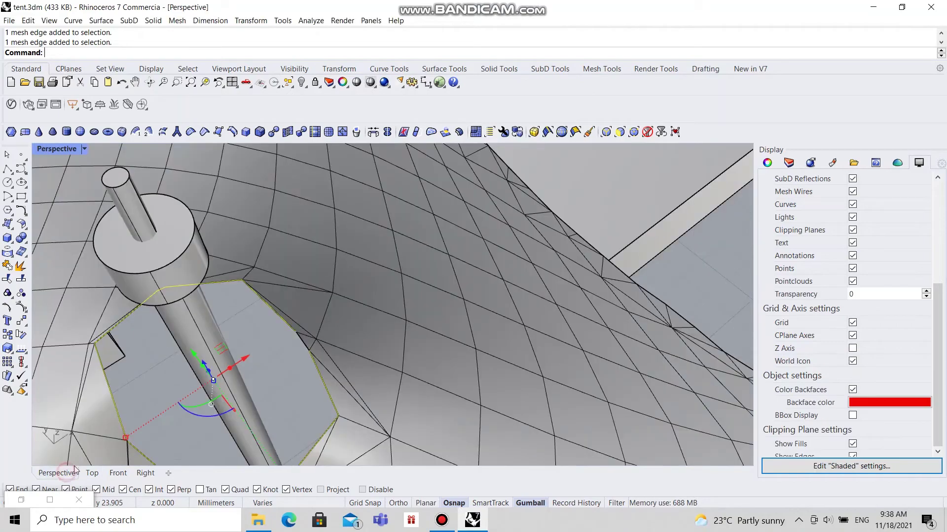
{"action": "right_click_drag", "start_coordinate": [362, 292], "coordinate": [375, 201]}
{"action": "scroll", "coordinate": [466, 259], "scroll_direction": "down", "scroll_amount": 8}
{"action": "scroll", "coordinate": [372, 192], "scroll_direction": "up", "scroll_amount": 5}
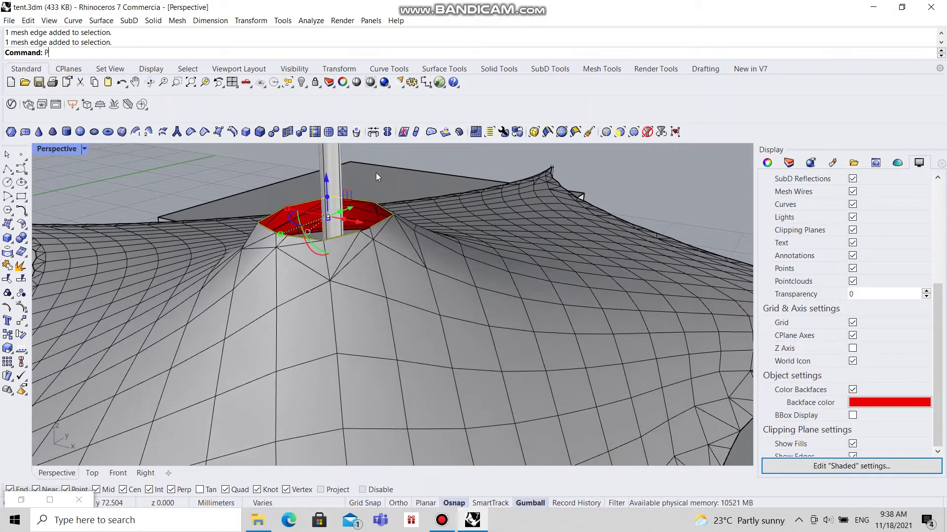
{"action": "type", "text": "e"}
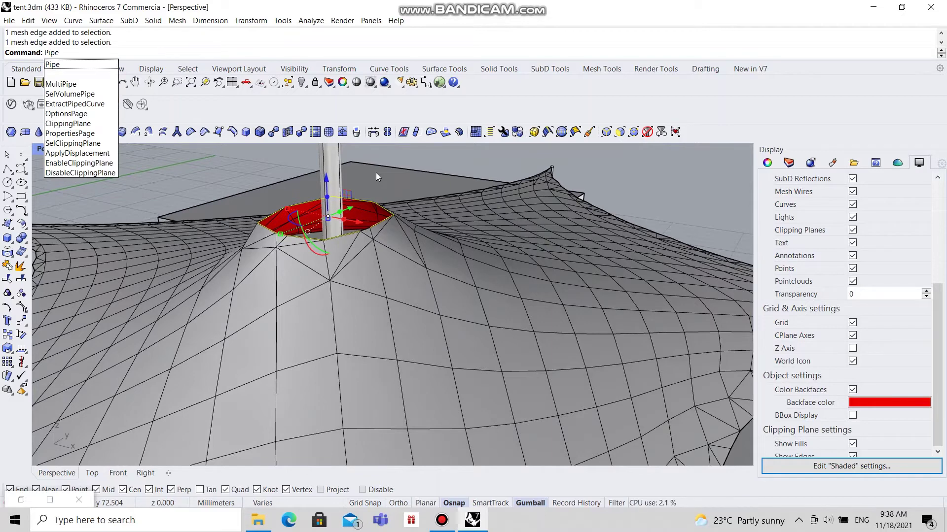
{"action": "key", "text": "Return"}
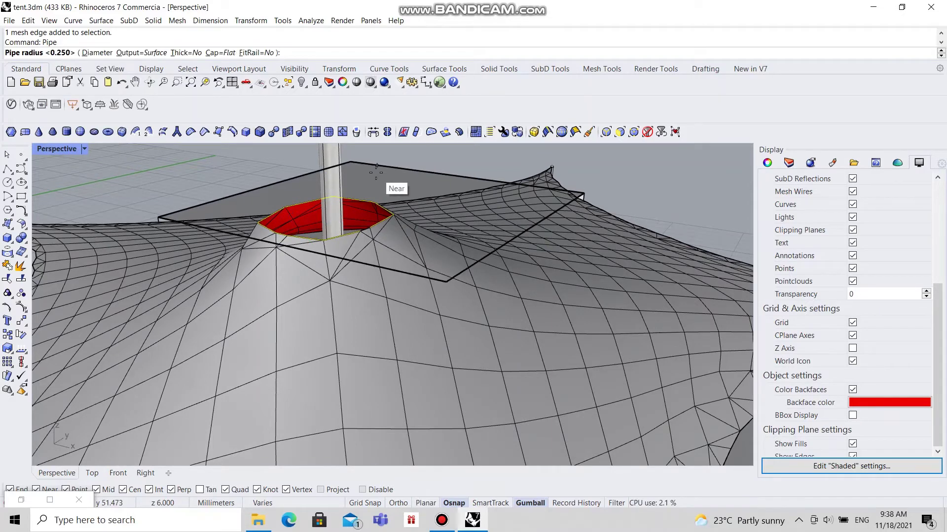
{"action": "key", "text": "Return"}
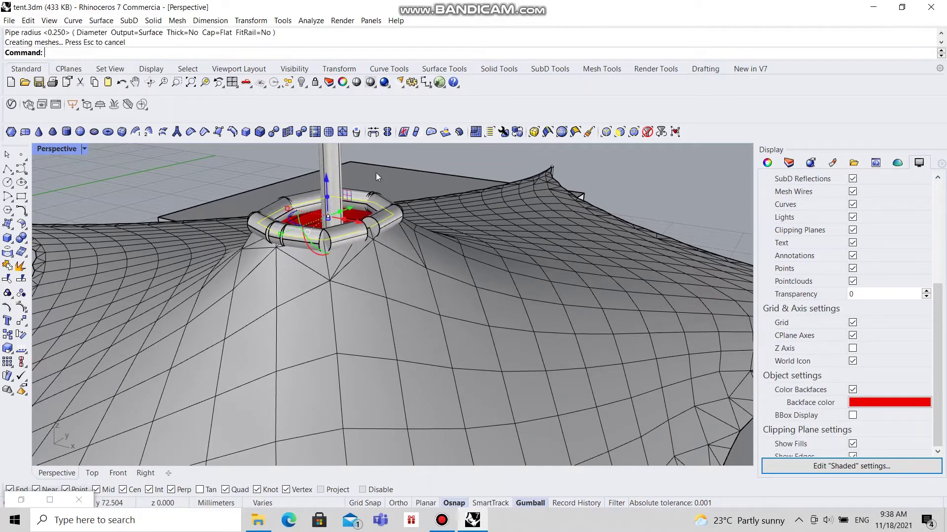
{"action": "key", "text": "ctrl+z"}
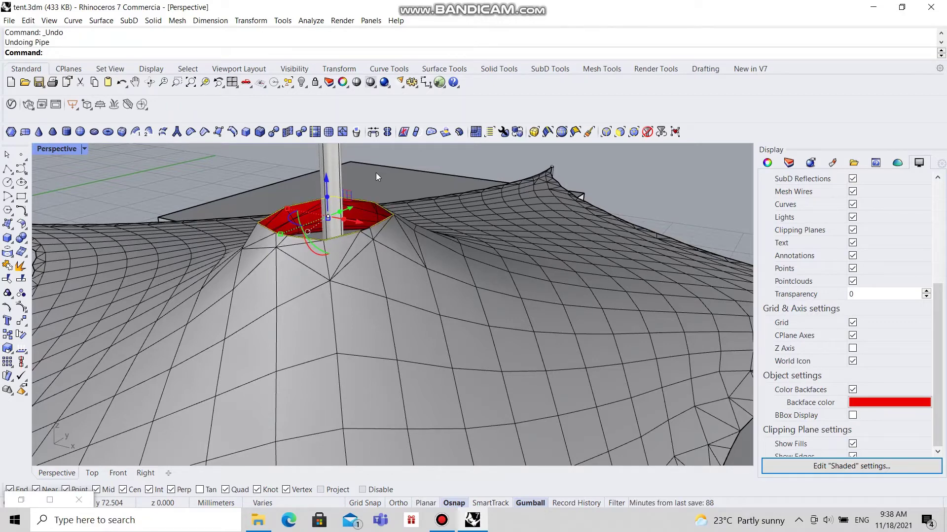
Retry the edge pipe at radius 0.03, then undo the too-thin result
{"action": "key", "text": "Return"}
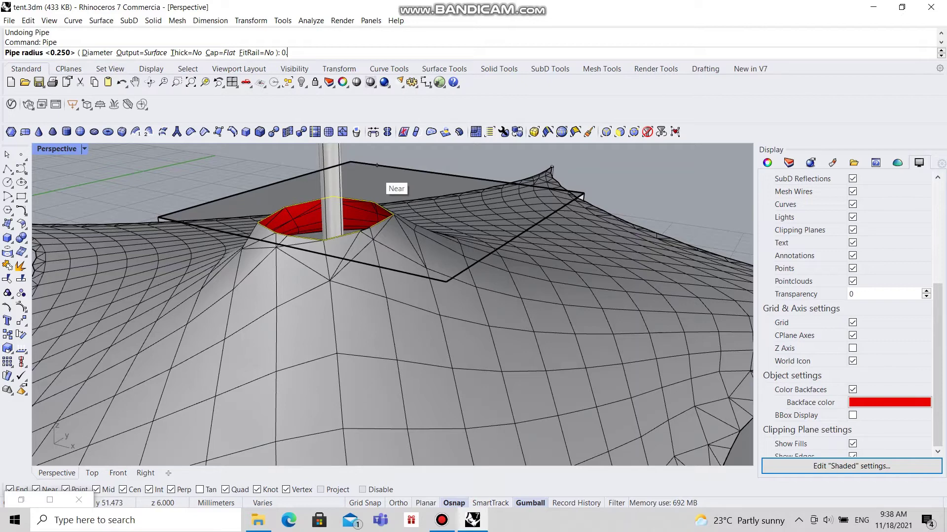
{"action": "type", "text": "3"}
{"action": "key", "text": "Return"}
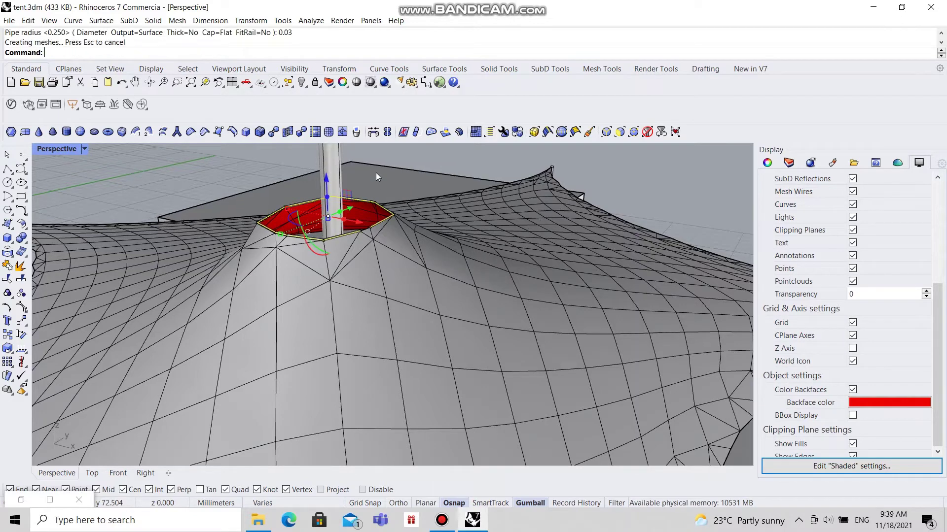
{"action": "right_click_drag", "start_coordinate": [376, 173], "coordinate": [294, 213]}
{"action": "scroll", "coordinate": [295, 213], "scroll_direction": "up", "scroll_amount": 3}
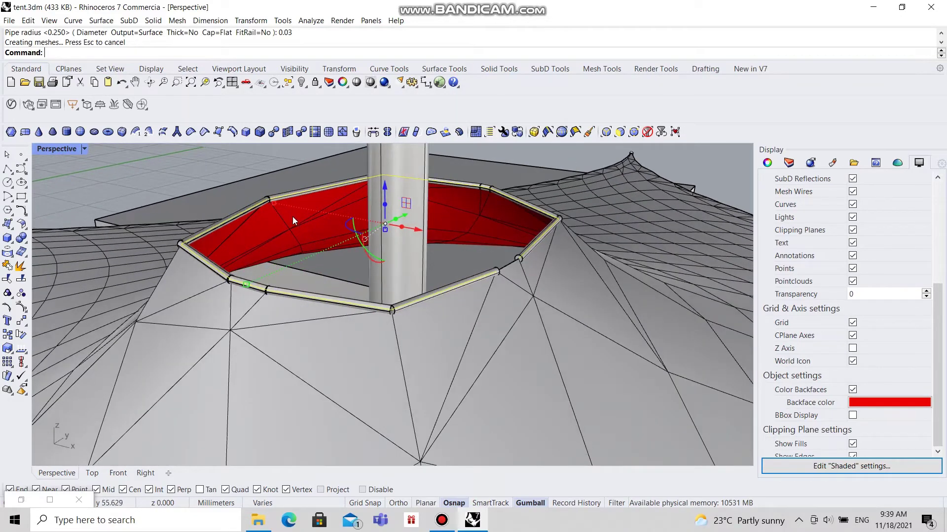
{"action": "key", "text": "ctrl+z"}
Pipe the opening edges at radius 0.06 and check the ring from the front
{"action": "key", "text": "Return"}
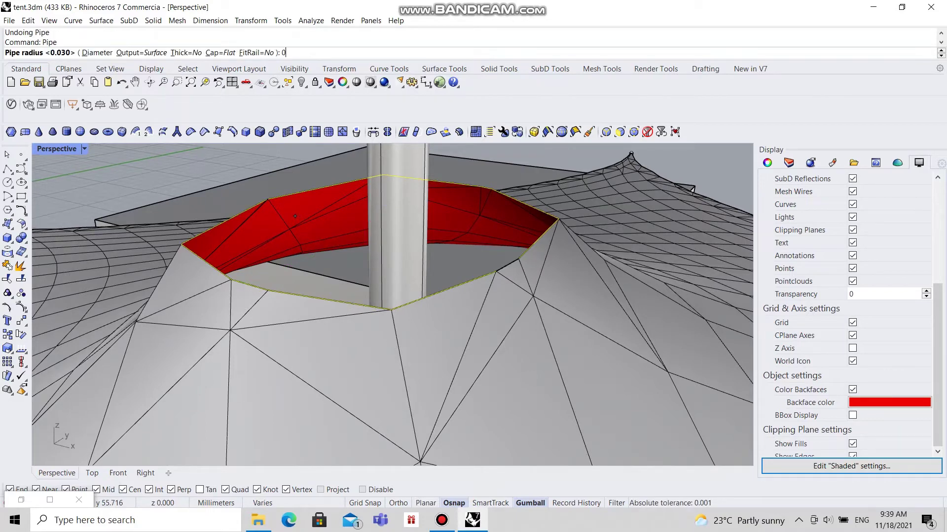
{"action": "key", "text": "Return"}
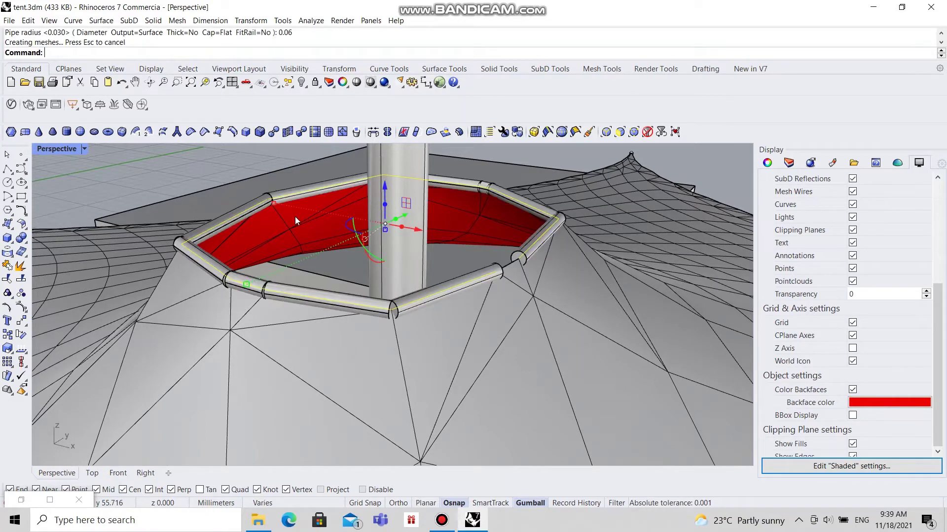
{"action": "scroll", "coordinate": [368, 234], "scroll_direction": "down", "scroll_amount": 5}
{"action": "right_click_drag", "start_coordinate": [363, 242], "coordinate": [454, 268]}
{"action": "key", "text": "Return"}
{"action": "scroll", "coordinate": [398, 252], "scroll_direction": "up", "scroll_amount": 3}
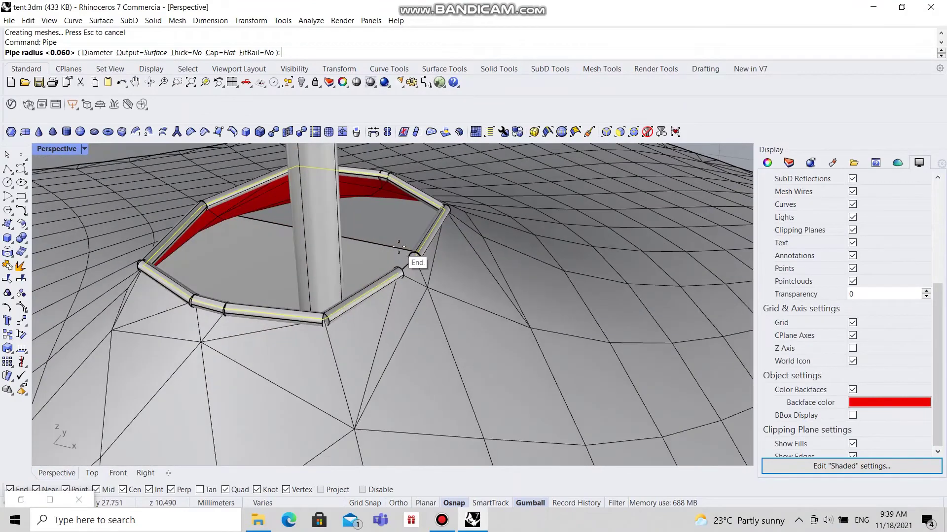
Pipe the remaining gap edge of the opening at radius 0.060
{"action": "scroll", "coordinate": [404, 224], "scroll_direction": "up", "scroll_amount": 5}
{"action": "scroll", "coordinate": [388, 321], "scroll_direction": "up", "scroll_amount": 3}
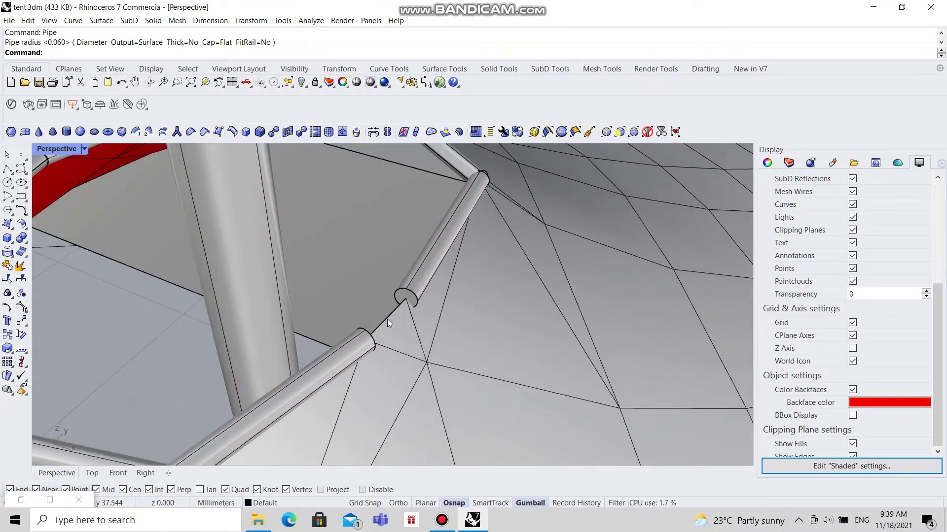
{"action": "left_click", "coordinate": [388, 322]}
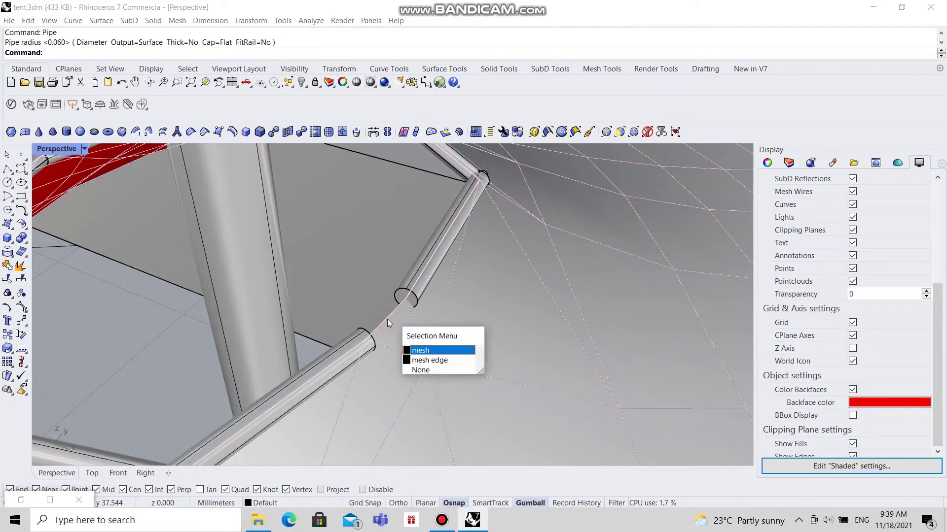
{"action": "left_click", "coordinate": [423, 360]}
{"action": "scroll", "coordinate": [402, 351], "scroll_direction": "down", "scroll_amount": 3}
{"action": "type", "text": "P"}
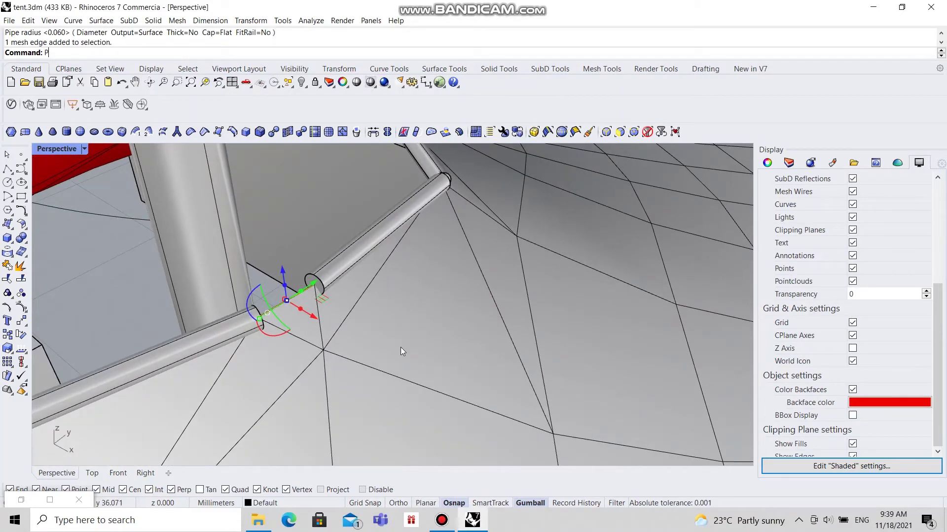
{"action": "type", "text": "ipe"}
{"action": "key", "text": "Return"}
{"action": "key", "text": "Return"}
{"action": "key", "text": "Return"}
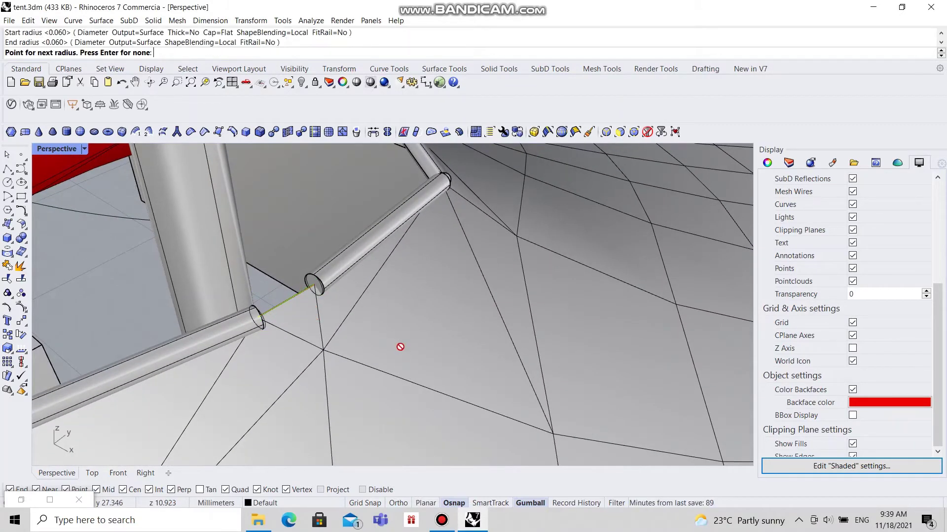
{"action": "key", "text": "Return"}
{"action": "scroll", "coordinate": [436, 328], "scroll_direction": "down", "scroll_amount": 4}
{"action": "key", "text": "Escape"}
Zoom out and orbit to view the whole tent
{"action": "scroll", "coordinate": [454, 318], "scroll_direction": "down", "scroll_amount": 8}
{"action": "right_click_drag", "start_coordinate": [449, 294], "coordinate": [419, 283]}
{"action": "scroll", "coordinate": [311, 256], "scroll_direction": "down", "scroll_amount": 7}
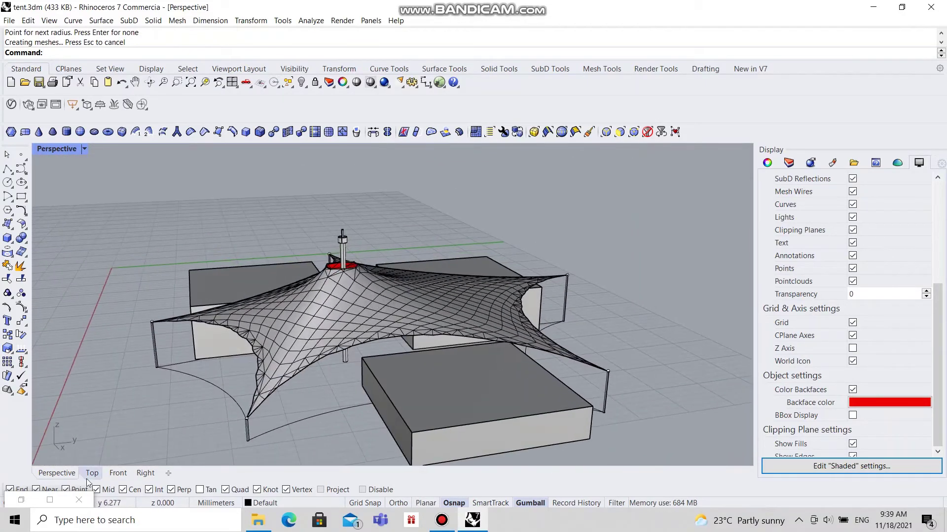
{"action": "left_click", "coordinate": [92, 474]}
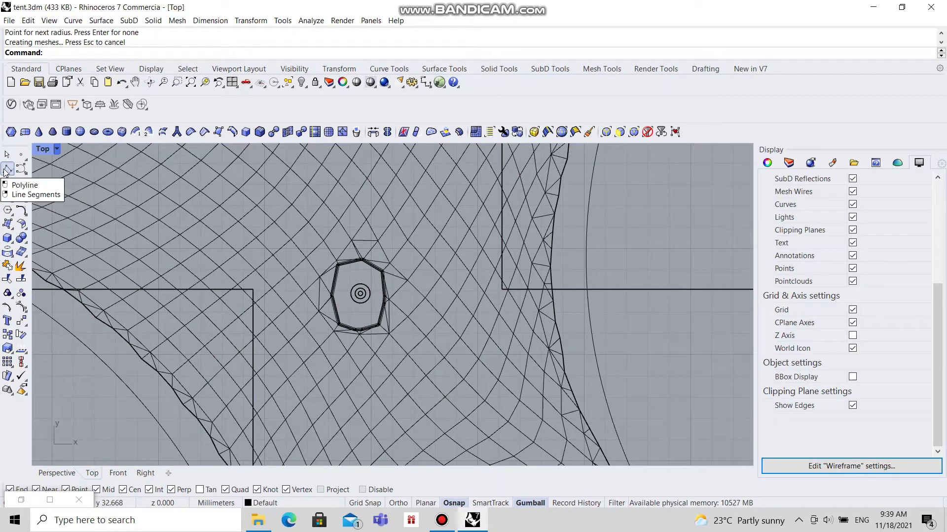
Draw a cable curve from a ring-opening corner up the mast, ending just below the cap
{"action": "left_click", "coordinate": [18, 170]}
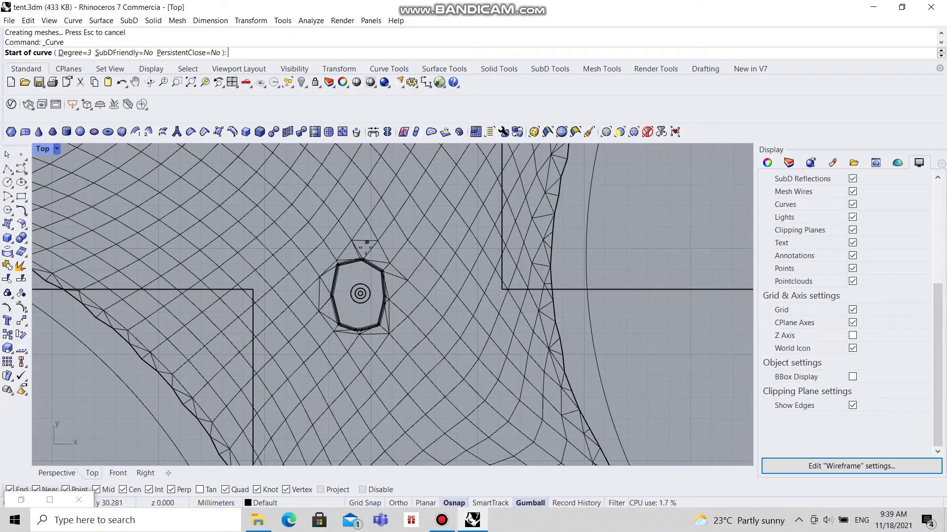
{"action": "scroll", "coordinate": [361, 281], "scroll_direction": "up", "scroll_amount": 6}
{"action": "left_click", "coordinate": [319, 264]}
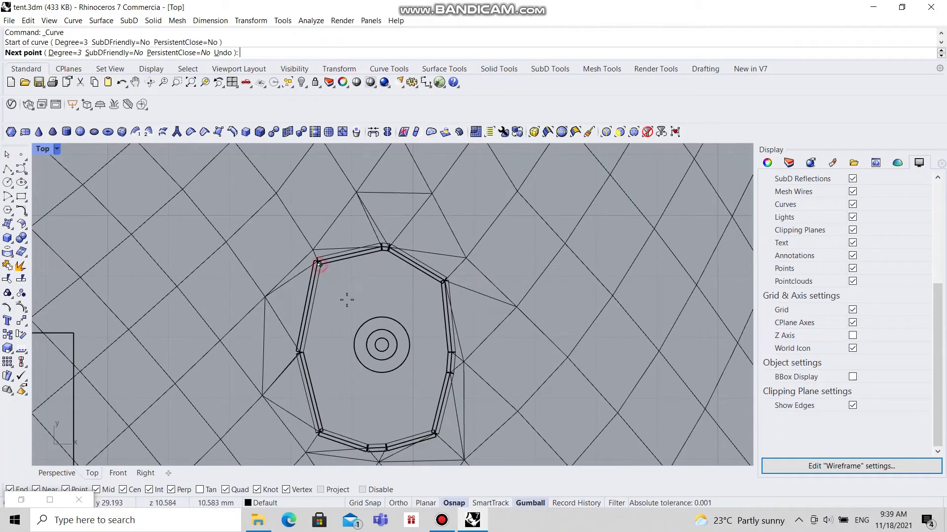
{"action": "left_click", "coordinate": [118, 473]}
{"action": "scroll", "coordinate": [408, 302], "scroll_direction": "up", "scroll_amount": 3}
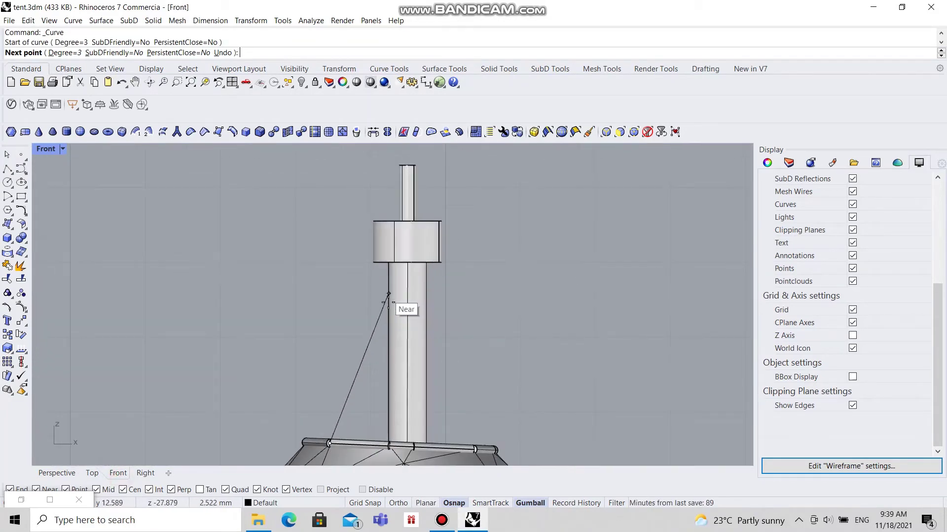
{"action": "scroll", "coordinate": [401, 310], "scroll_direction": "up", "scroll_amount": 2}
{"action": "left_click", "coordinate": [387, 336]}
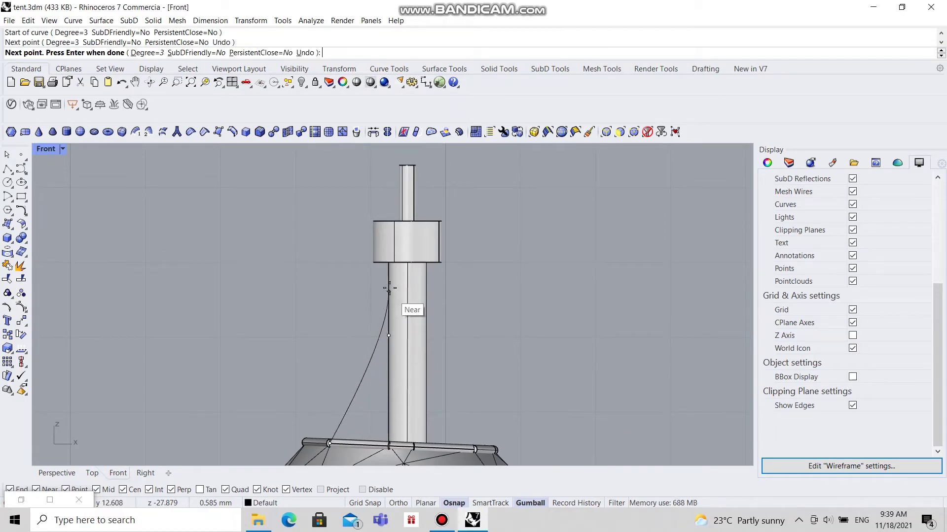
{"action": "left_click", "coordinate": [388, 266]}
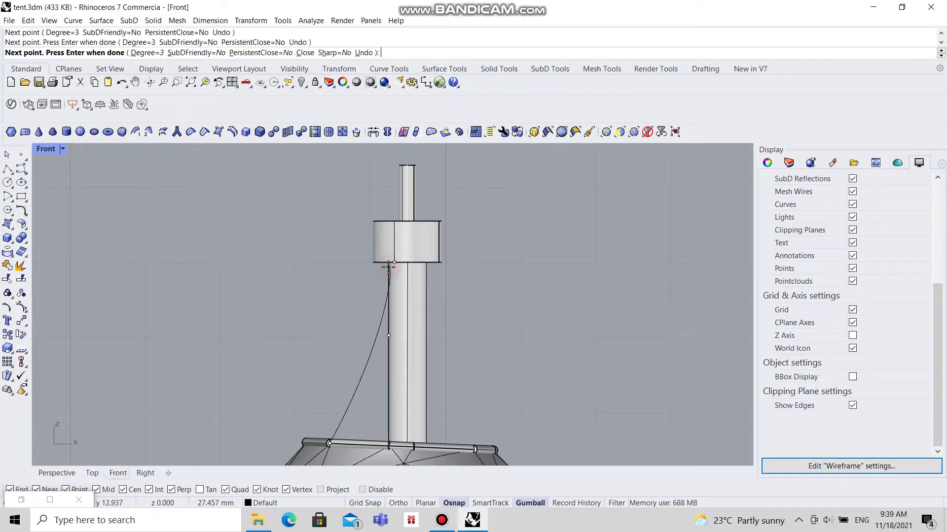
{"action": "key", "text": "Return"}
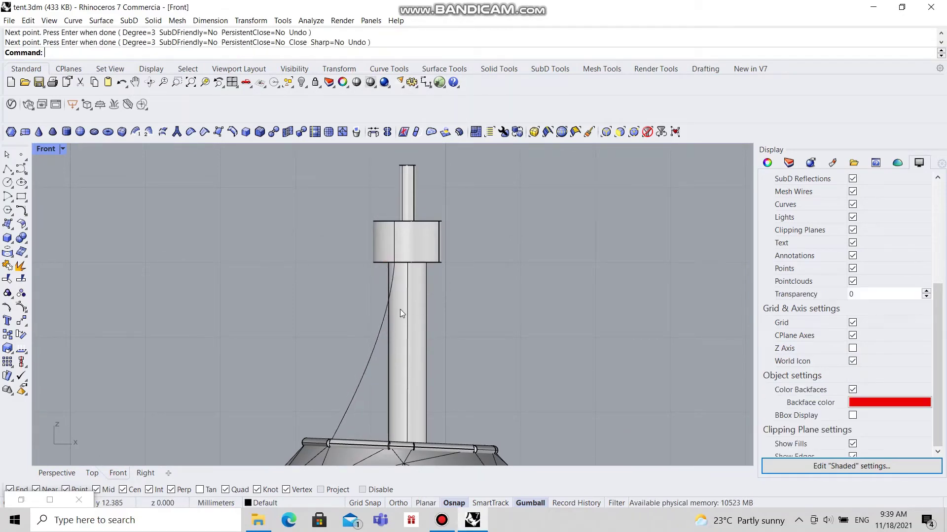
Select the new cable curve in the Top view
{"action": "left_click", "coordinate": [92, 473]}
{"action": "scroll", "coordinate": [341, 378], "scroll_direction": "down", "scroll_amount": 2}
{"action": "scroll", "coordinate": [345, 379], "scroll_direction": "up", "scroll_amount": 2}
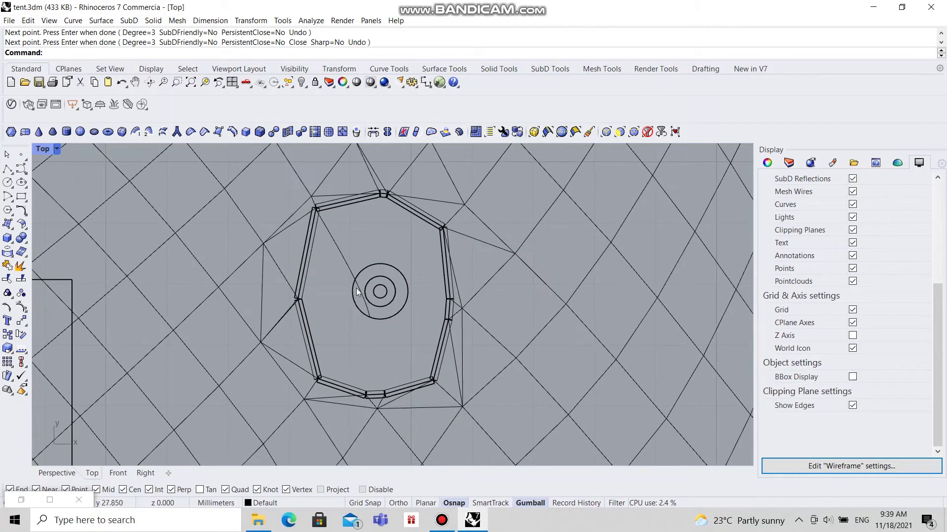
{"action": "left_click", "coordinate": [349, 272]}
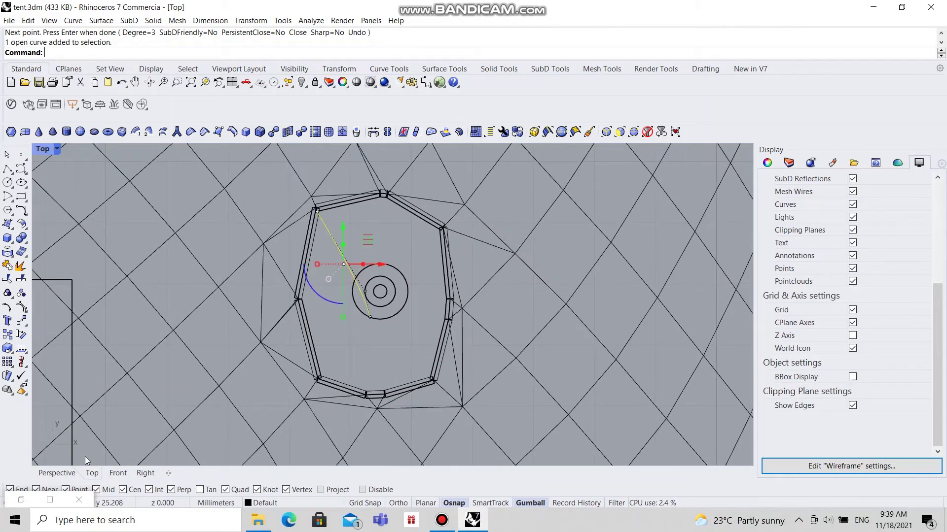
Turn on the cable's control points (F10) and select its top point under the cap
{"action": "left_click", "coordinate": [57, 473]}
{"action": "scroll", "coordinate": [347, 319], "scroll_direction": "up", "scroll_amount": 5}
{"action": "mouse_move", "coordinate": [331, 255]}
{"action": "right_mouse_down"}
{"action": "mouse_move", "coordinate": [447, 268]}
{"action": "mouse_move", "coordinate": [397, 276]}
{"action": "mouse_move", "coordinate": [399, 363]}
{"action": "mouse_move", "coordinate": [258, 355]}
{"action": "mouse_move", "coordinate": [250, 375]}
{"action": "mouse_move", "coordinate": [183, 334]}
{"action": "mouse_move", "coordinate": [185, 325]}
{"action": "mouse_move", "coordinate": [154, 332]}
{"action": "mouse_move", "coordinate": [264, 327]}
{"action": "mouse_move", "coordinate": [173, 271]}
{"action": "mouse_move", "coordinate": [375, 274]}
{"action": "mouse_move", "coordinate": [431, 253]}
{"action": "right_mouse_up"}
{"action": "scroll", "coordinate": [183, 333], "scroll_direction": "up", "scroll_amount": 3}
{"action": "key", "text": "F10"}
{"action": "scroll", "coordinate": [389, 277], "scroll_direction": "up", "scroll_amount": 6}
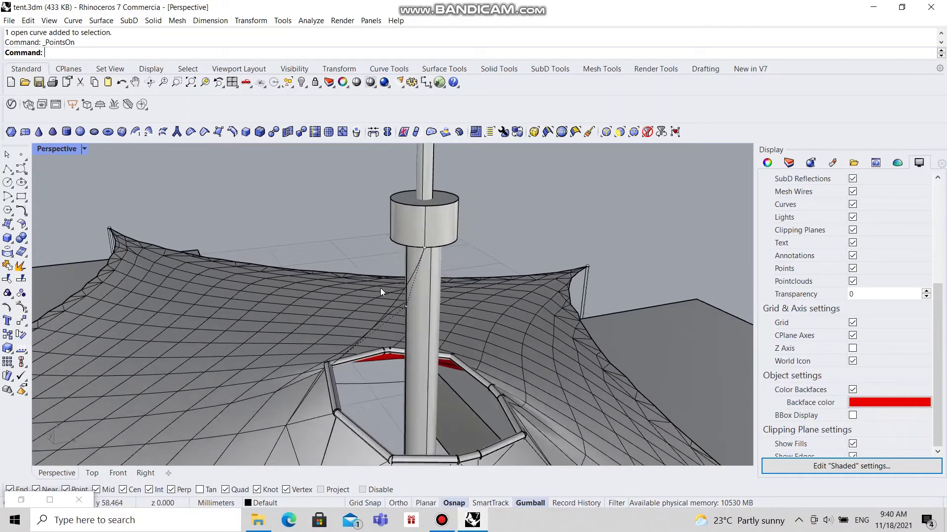
{"action": "right_click_drag", "start_coordinate": [380, 288], "coordinate": [452, 286]}
{"action": "scroll", "coordinate": [429, 301], "scroll_direction": "down", "scroll_amount": 5}
{"action": "scroll", "coordinate": [366, 272], "scroll_direction": "up", "scroll_amount": 5}
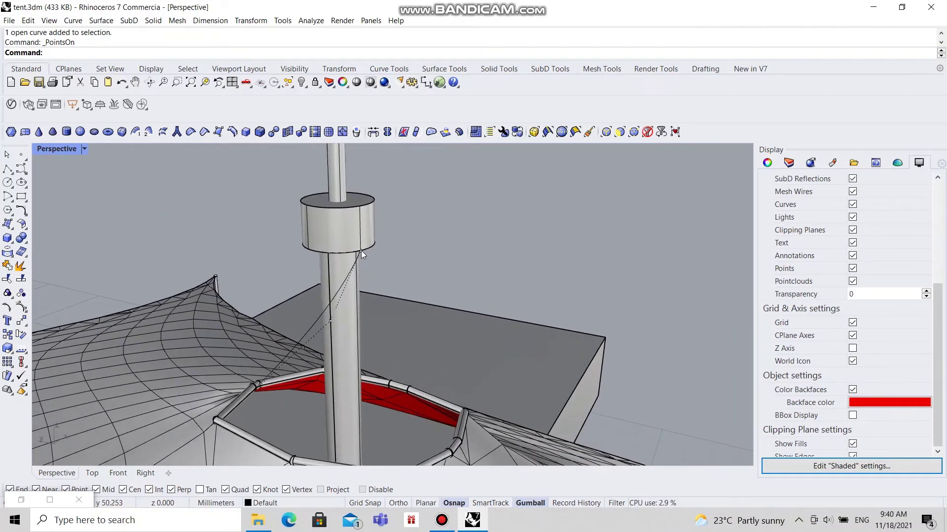
{"action": "left_click", "coordinate": [361, 251]}
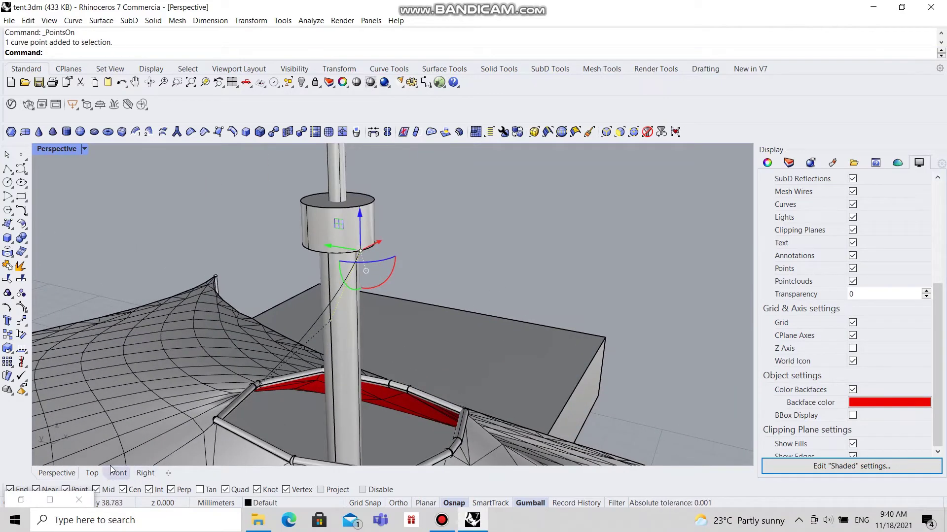
Move the cable's top control point in Top view onto the cap rim
{"action": "left_click", "coordinate": [93, 473]}
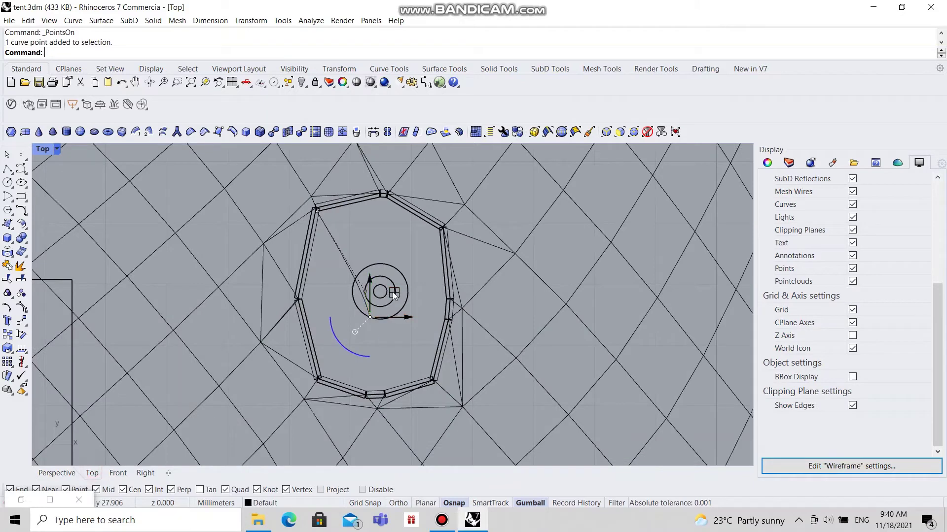
{"action": "left_click_drag", "start_coordinate": [392, 291], "coordinate": [392, 253]}
{"action": "scroll", "coordinate": [368, 290], "scroll_direction": "up", "scroll_amount": 5}
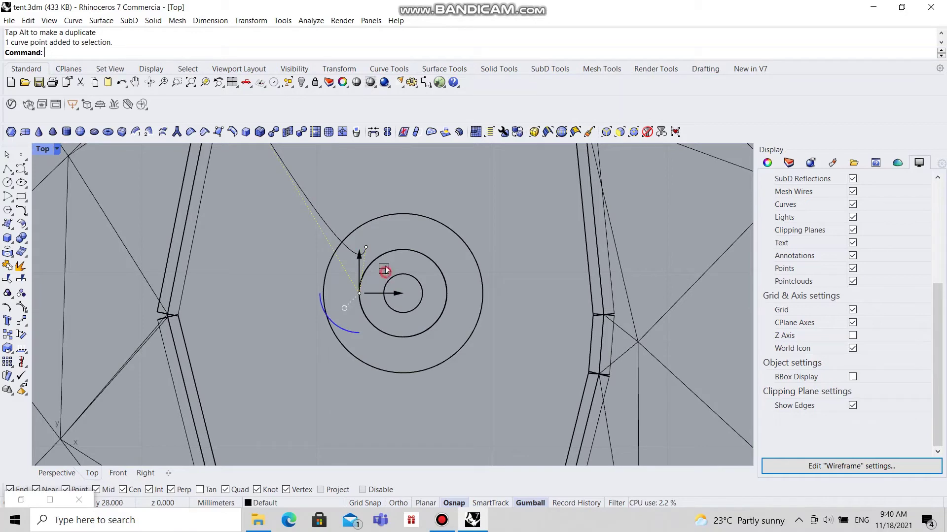
{"action": "left_click_drag", "start_coordinate": [384, 268], "coordinate": [399, 246]}
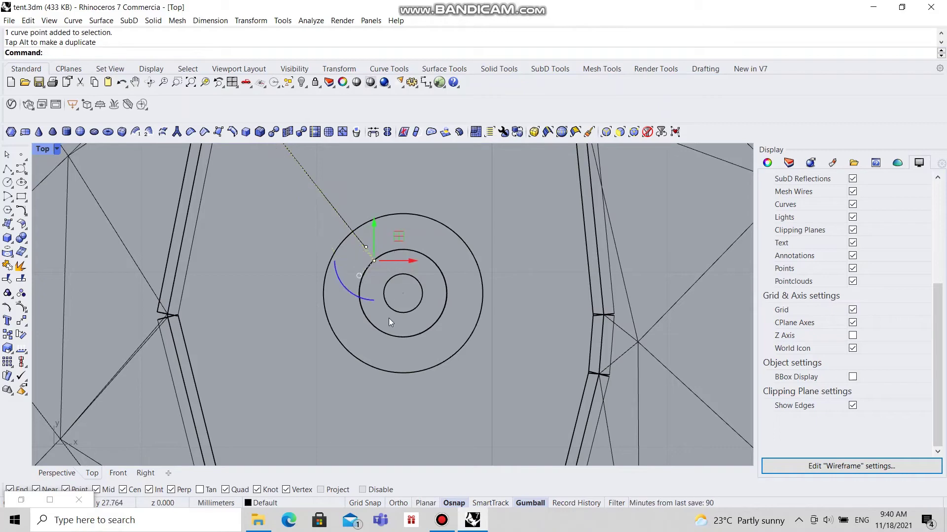
{"action": "scroll", "coordinate": [368, 317], "scroll_direction": "down", "scroll_amount": 5}
Verify in perspective that the cable reaches the cap, hide its points and reselect it
{"action": "left_click", "coordinate": [64, 473]}
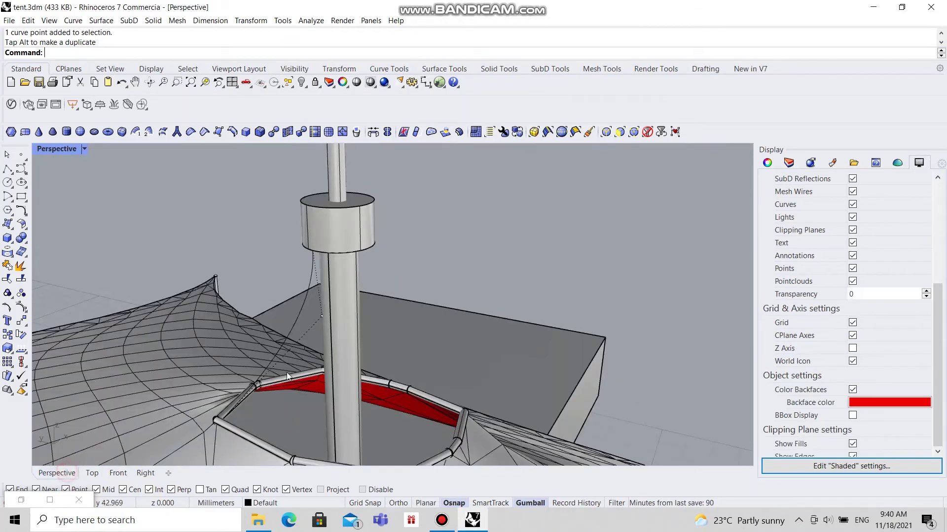
{"action": "right_click_drag", "start_coordinate": [321, 321], "coordinate": [391, 301]}
{"action": "scroll", "coordinate": [391, 301], "scroll_direction": "down", "scroll_amount": 8}
{"action": "key", "text": "Escape"}
{"action": "scroll", "coordinate": [320, 327], "scroll_direction": "up", "scroll_amount": 8}
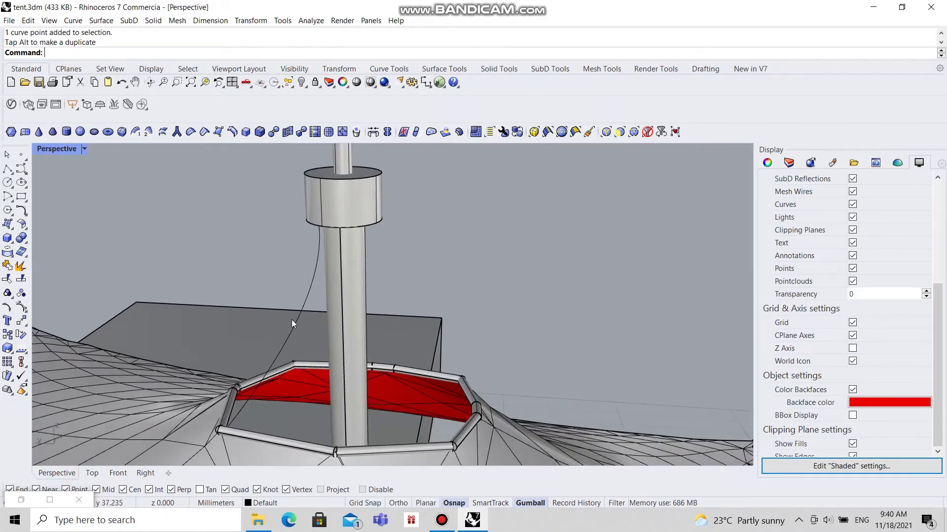
{"action": "left_click", "coordinate": [294, 320]}
{"action": "right_click_drag", "start_coordinate": [348, 293], "coordinate": [407, 371]}
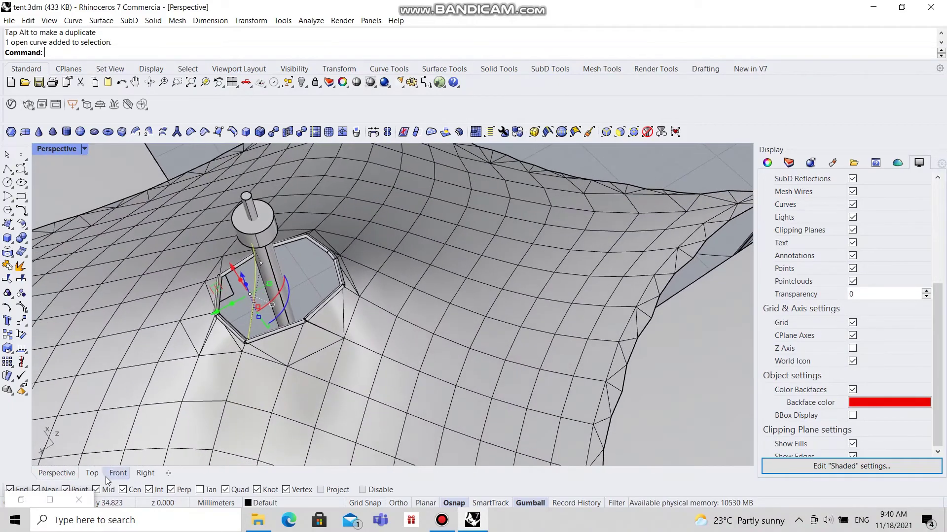
{"action": "left_click", "coordinate": [93, 473]}
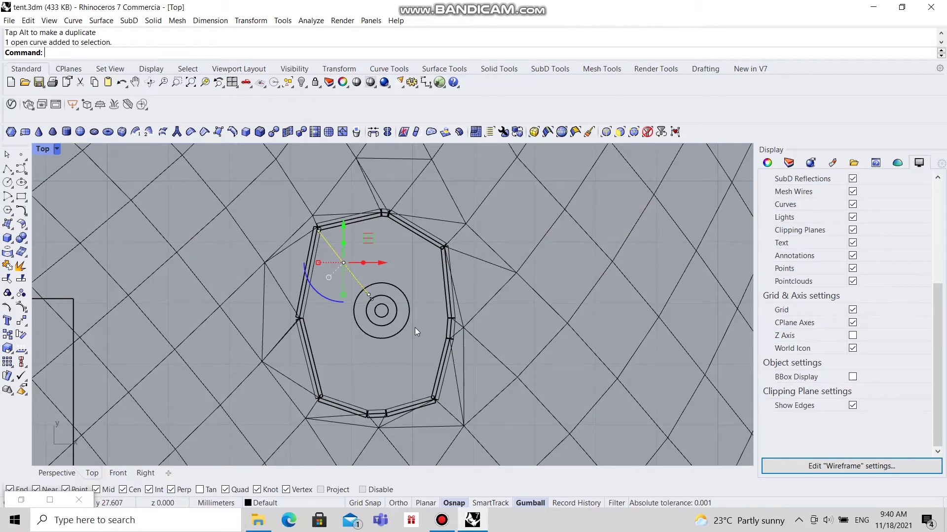
Duplicate the cable line, turn the copy 120 degrees and shift it toward another ring corner
{"action": "key", "text": "ctrl+c"}
{"action": "key", "text": "ctrl+v"}
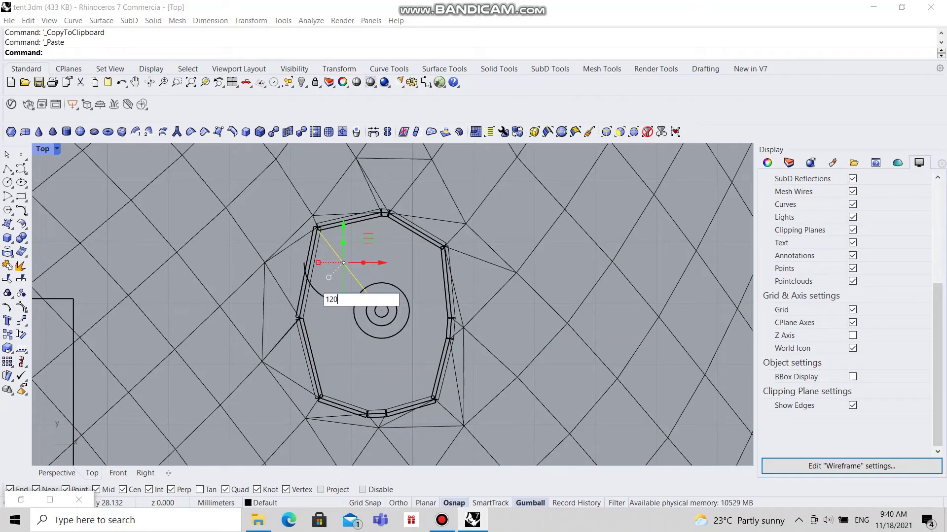
{"action": "key", "text": "Return"}
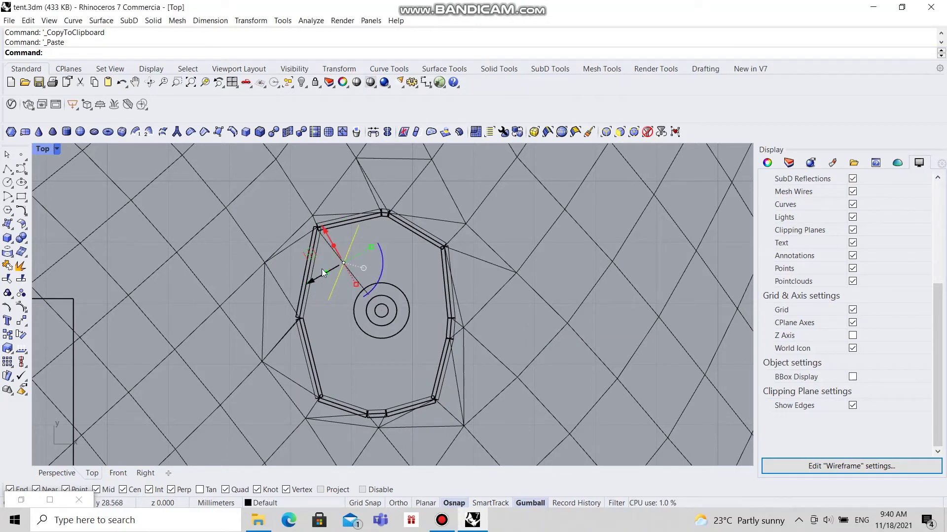
{"action": "left_click_drag", "start_coordinate": [310, 255], "coordinate": [374, 258]}
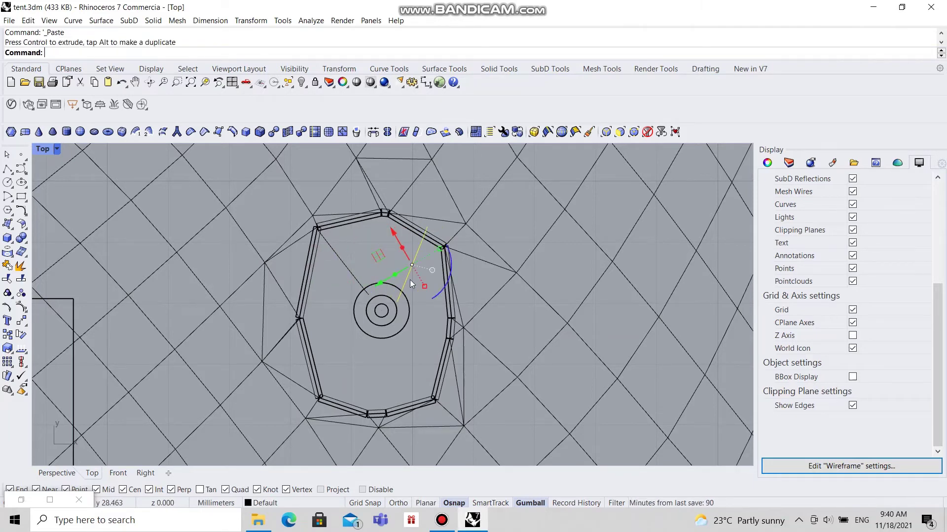
{"action": "left_click_drag", "start_coordinate": [450, 288], "coordinate": [427, 276]}
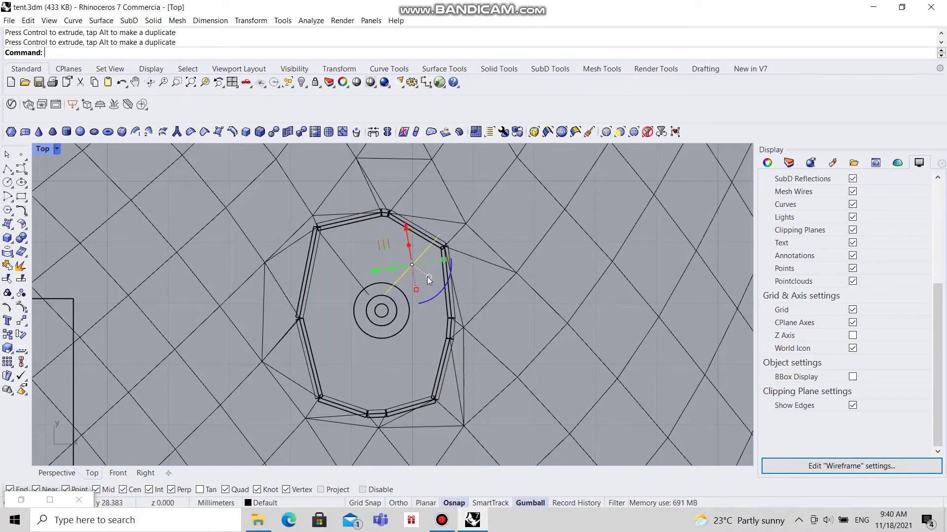
{"action": "left_click_drag", "start_coordinate": [387, 248], "coordinate": [397, 254]}
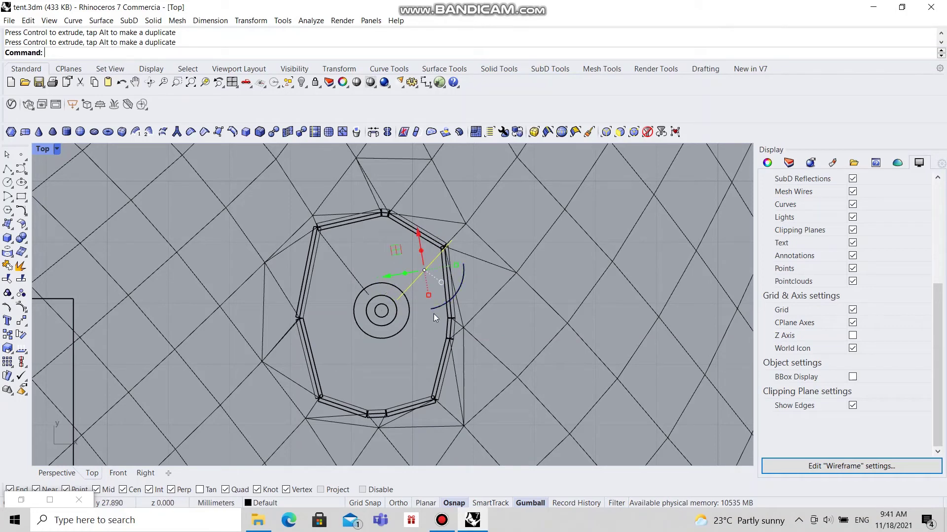
Paste another cable copy, rotate it 120 degrees and move it to the lower ring corner
{"action": "key", "text": "ctrl+c"}
{"action": "key", "text": "ctrl+v"}
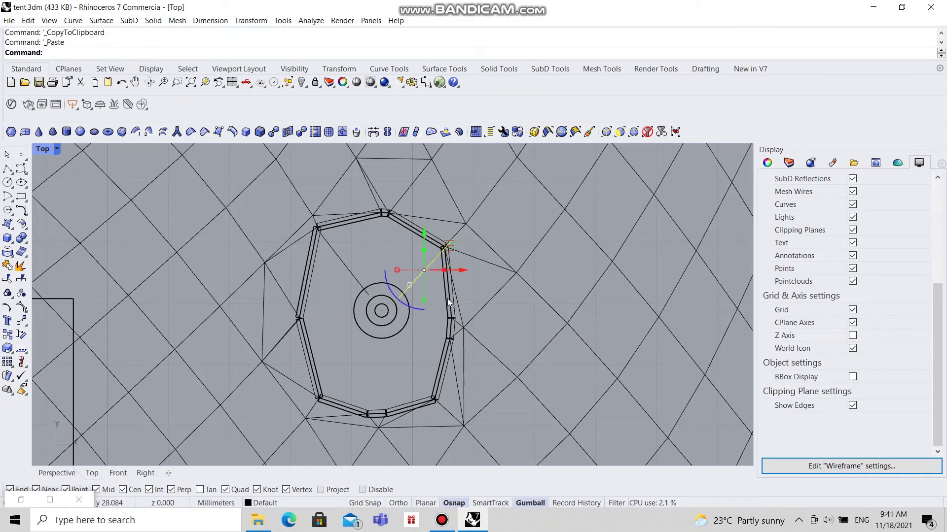
{"action": "left_click", "coordinate": [406, 307]}
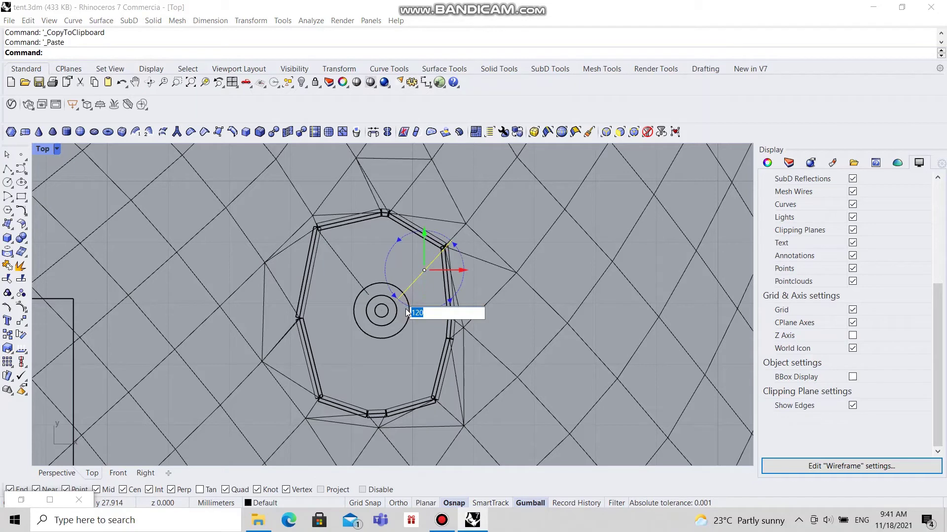
{"action": "key", "text": "Return"}
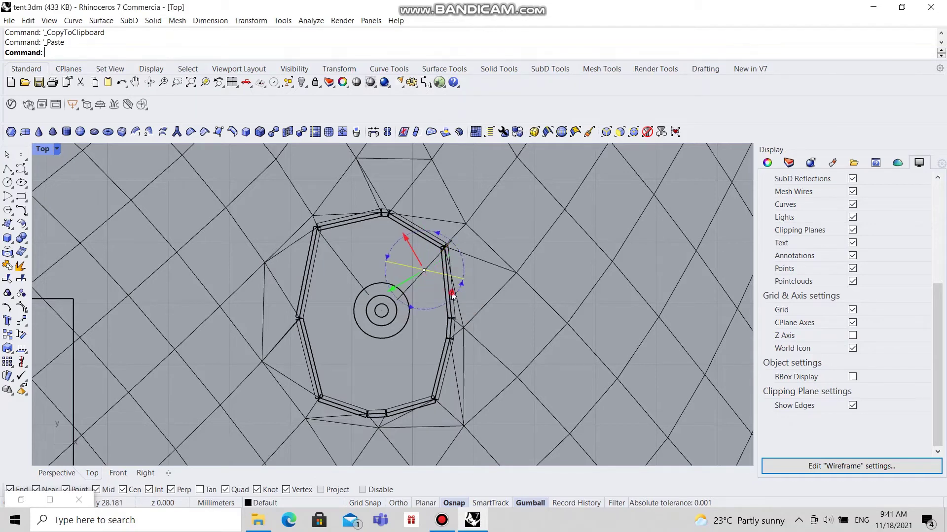
{"action": "left_click_drag", "start_coordinate": [452, 292], "coordinate": [412, 304]}
{"action": "left_click_drag", "start_coordinate": [424, 270], "coordinate": [384, 343]}
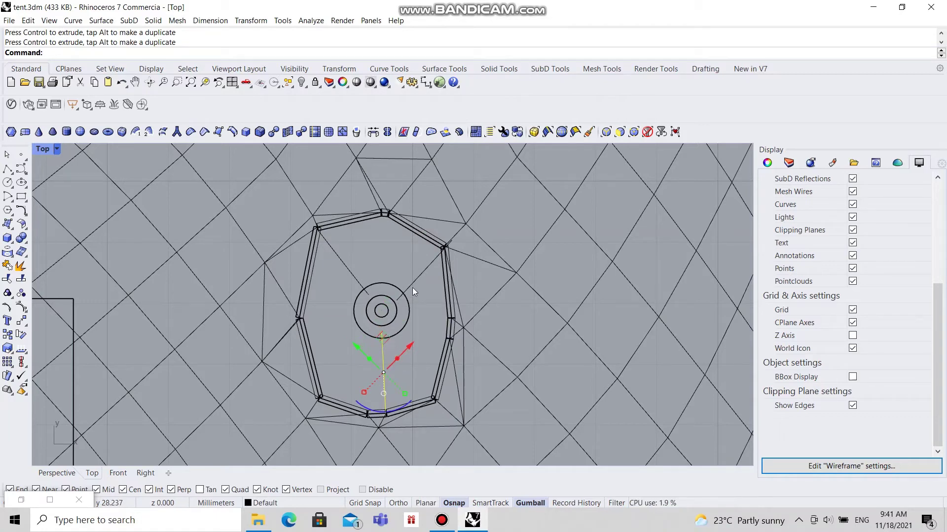
Turn on the diagonal cable's control points and view the tent from the side in Perspective
{"action": "left_click", "coordinate": [418, 275]}
{"action": "scroll", "coordinate": [451, 246], "scroll_direction": "up", "scroll_amount": 4}
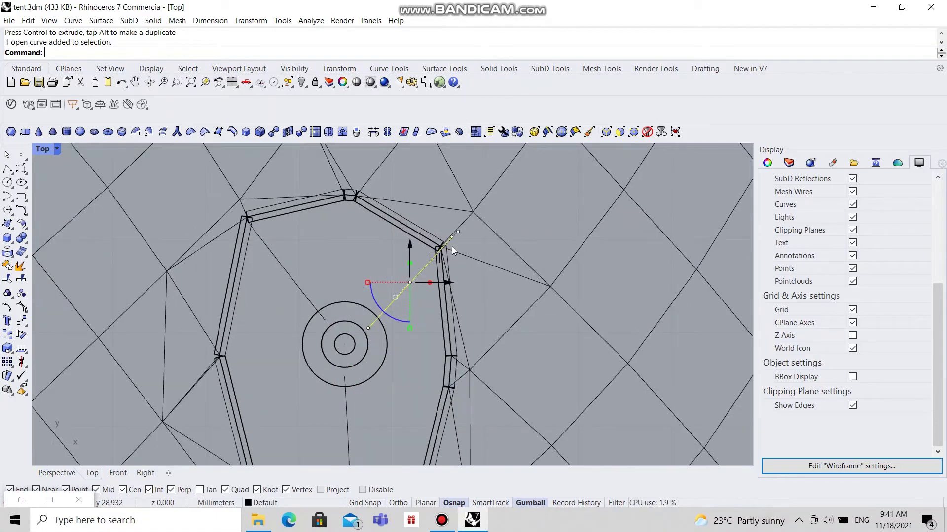
{"action": "key", "text": "F10"}
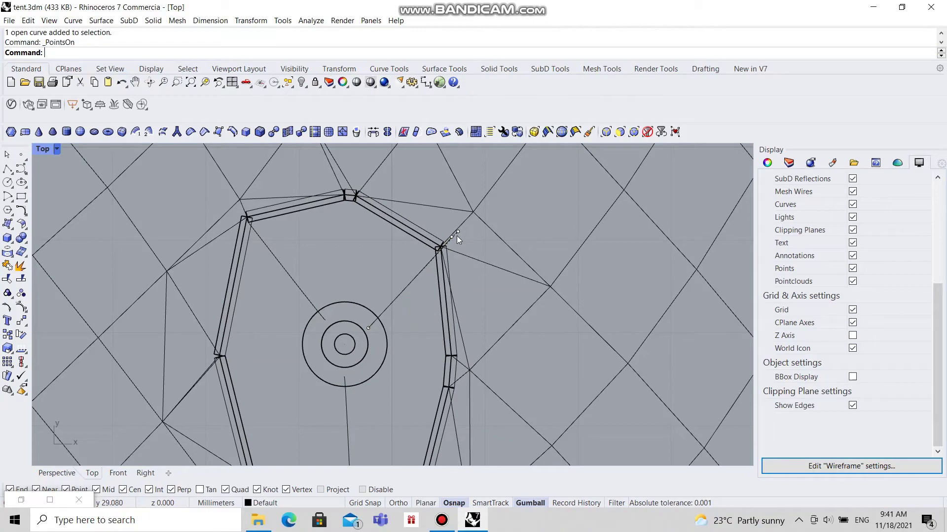
{"action": "left_click", "coordinate": [62, 473]}
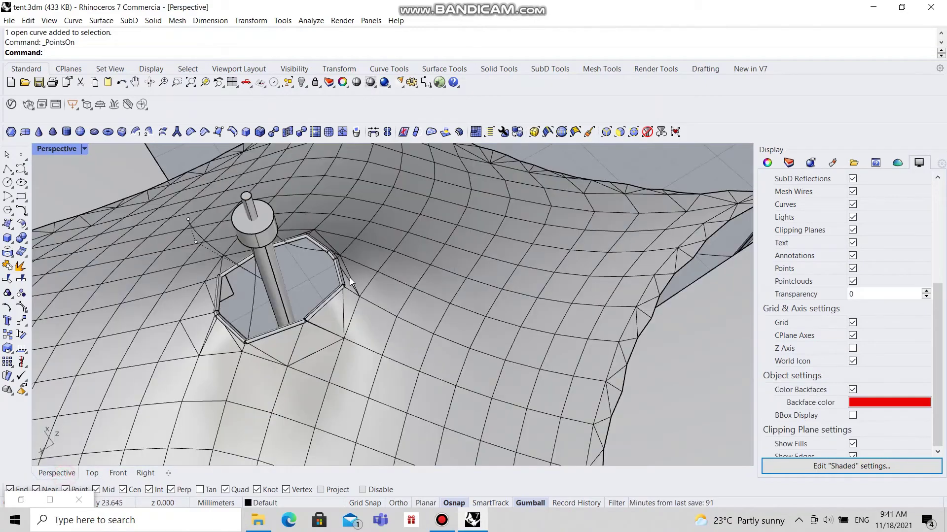
{"action": "scroll", "coordinate": [341, 281], "scroll_direction": "down", "scroll_amount": 5}
{"action": "right_click_drag", "start_coordinate": [306, 281], "coordinate": [329, 374]}
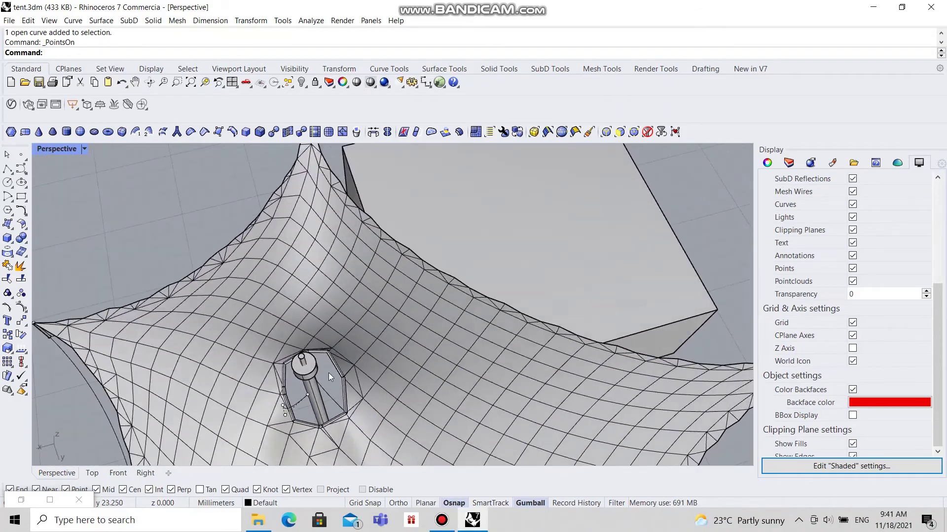
In Top view, snap the outer end of the cable beside the mast onto a ring-opening corner
{"action": "scroll", "coordinate": [316, 389], "scroll_direction": "up", "scroll_amount": 3}
{"action": "left_click", "coordinate": [299, 404]}
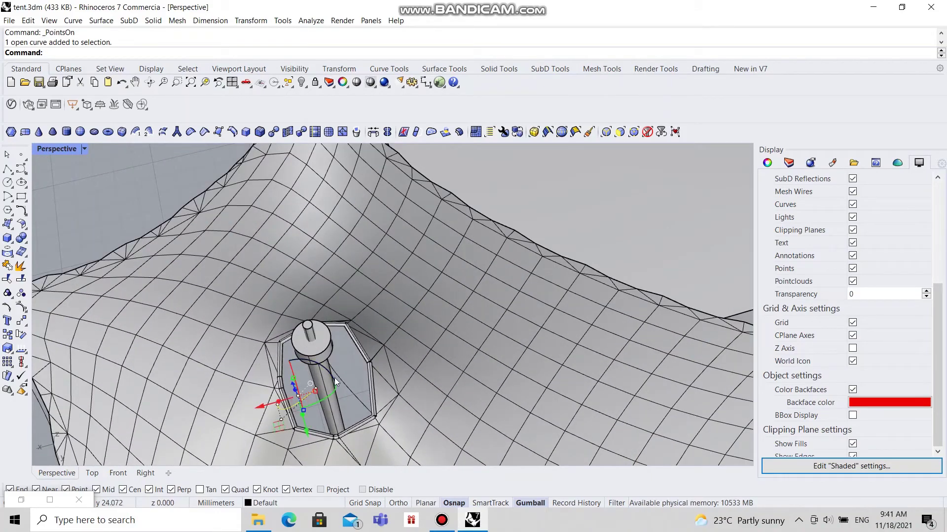
{"action": "left_click_drag", "start_coordinate": [334, 378], "coordinate": [286, 407]}
{"action": "mouse_move", "coordinate": [286, 407]}
{"action": "right_mouse_down"}
{"action": "mouse_move", "coordinate": [333, 321]}
{"action": "mouse_move", "coordinate": [382, 279]}
{"action": "mouse_move", "coordinate": [389, 301]}
{"action": "mouse_move", "coordinate": [309, 324]}
{"action": "mouse_move", "coordinate": [283, 412]}
{"action": "right_mouse_up"}
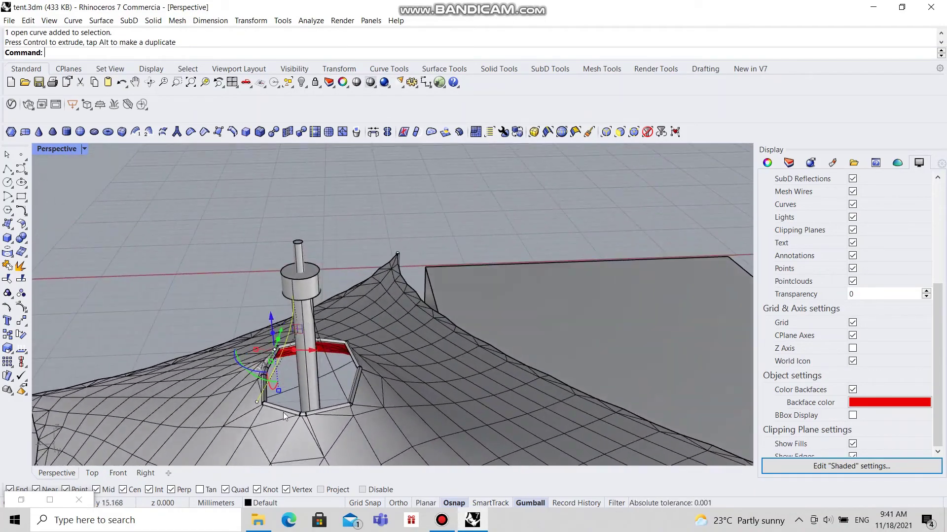
{"action": "left_click", "coordinate": [257, 403]}
{"action": "left_click", "coordinate": [109, 474]}
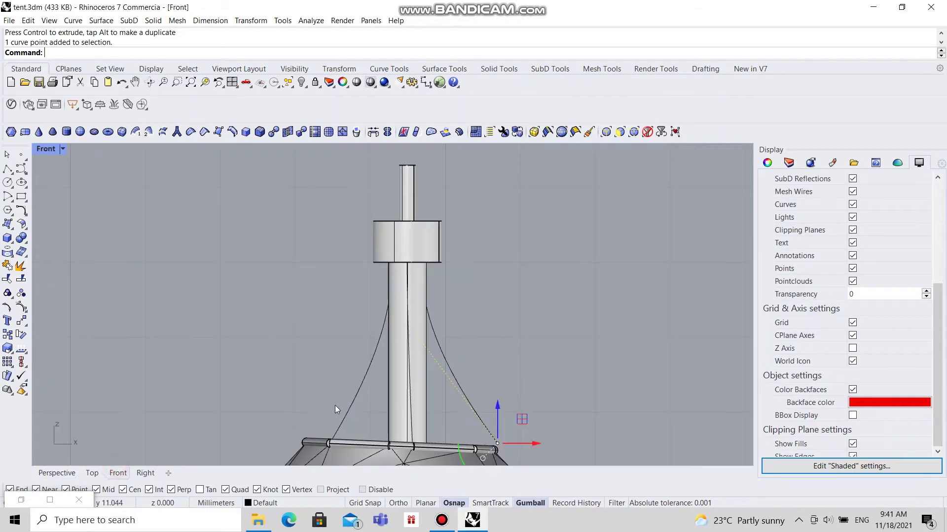
{"action": "left_click", "coordinate": [92, 474]}
{"action": "scroll", "coordinate": [497, 222], "scroll_direction": "up", "scroll_amount": 2}
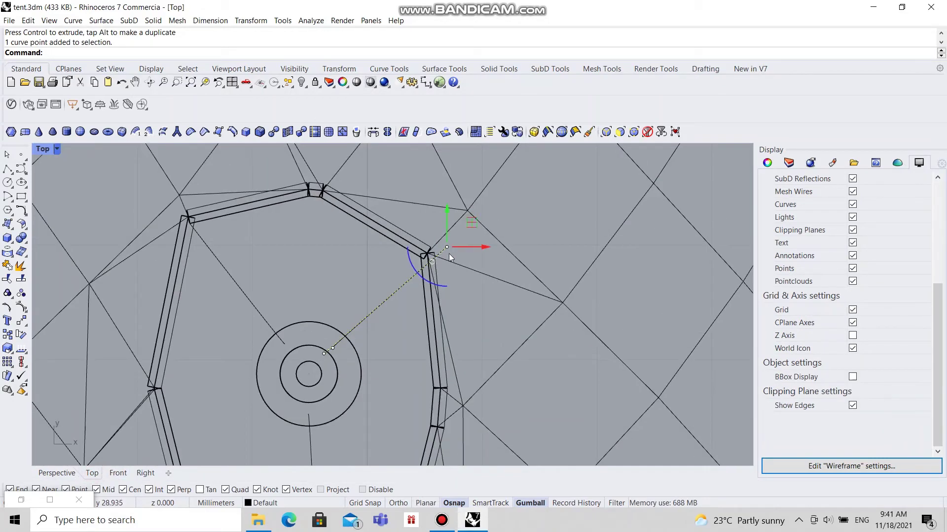
{"action": "left_click_drag", "start_coordinate": [445, 248], "coordinate": [428, 254]}
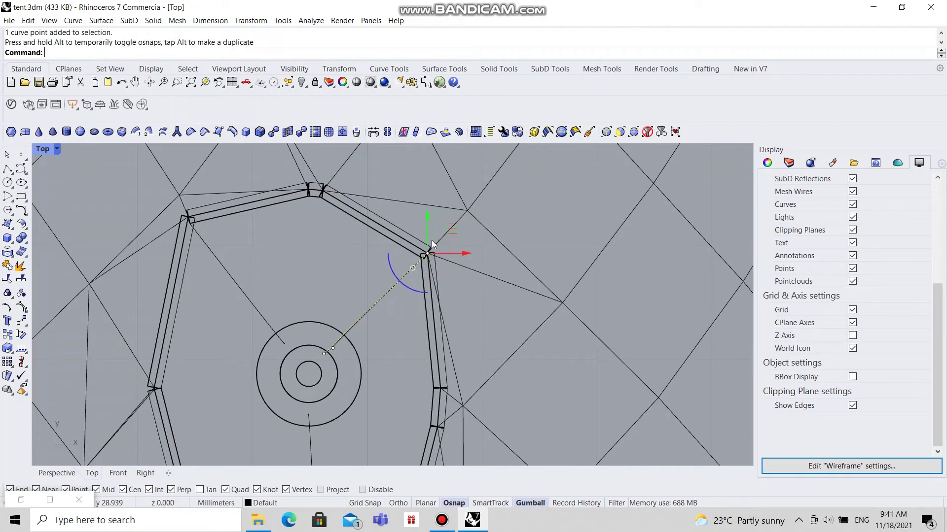
Snap that cable's inner end point onto the mast's middle circle
{"action": "scroll", "coordinate": [432, 244], "scroll_direction": "down", "scroll_amount": 4}
{"action": "scroll", "coordinate": [405, 276], "scroll_direction": "up", "scroll_amount": 3}
{"action": "scroll", "coordinate": [397, 290], "scroll_direction": "up", "scroll_amount": 3}
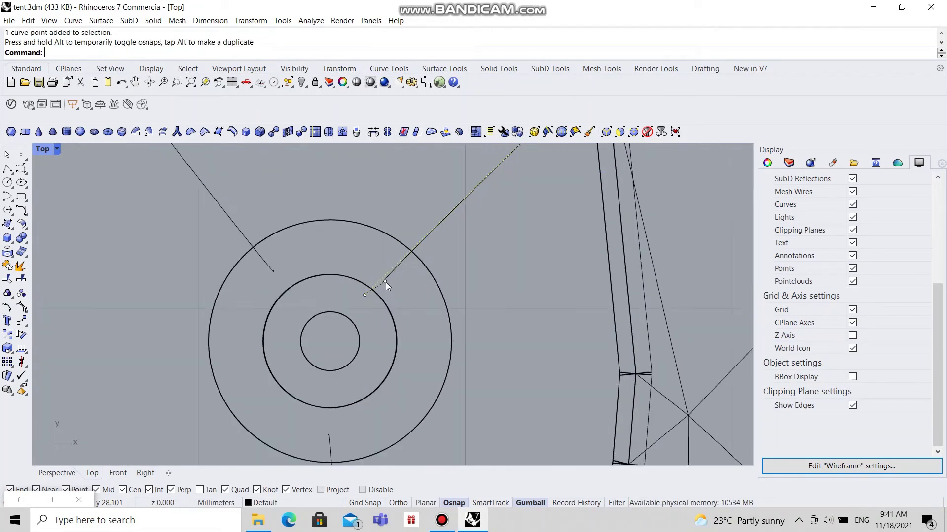
{"action": "left_click", "coordinate": [385, 282]}
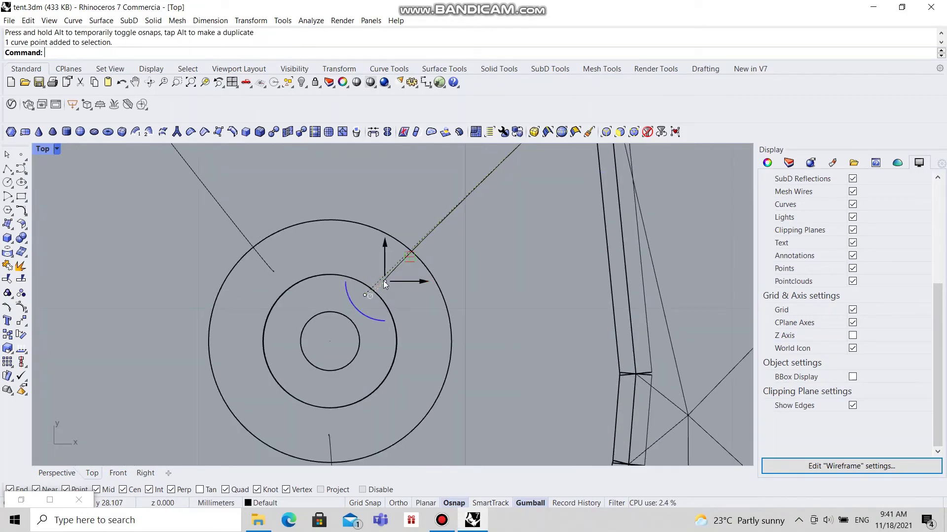
{"action": "left_click_drag", "start_coordinate": [385, 284], "coordinate": [391, 272]}
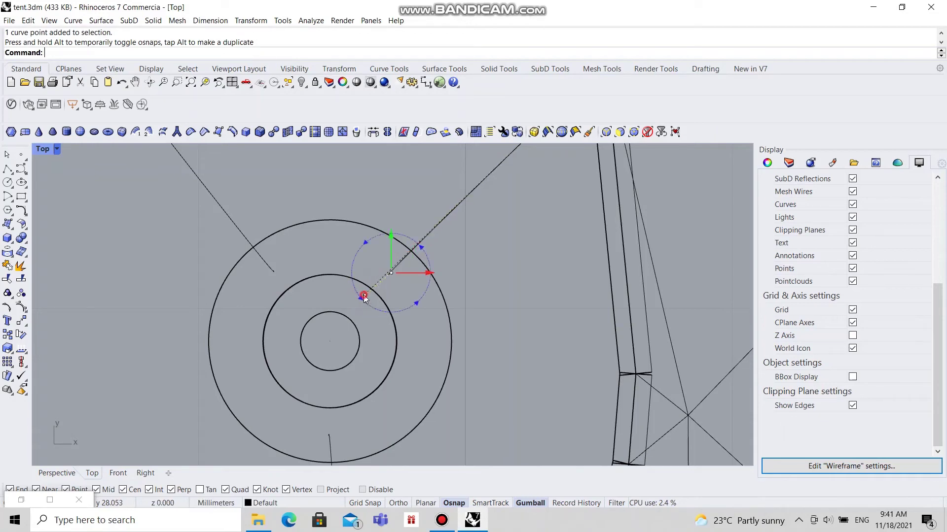
{"action": "left_click", "coordinate": [363, 296]}
{"action": "left_click", "coordinate": [363, 295]}
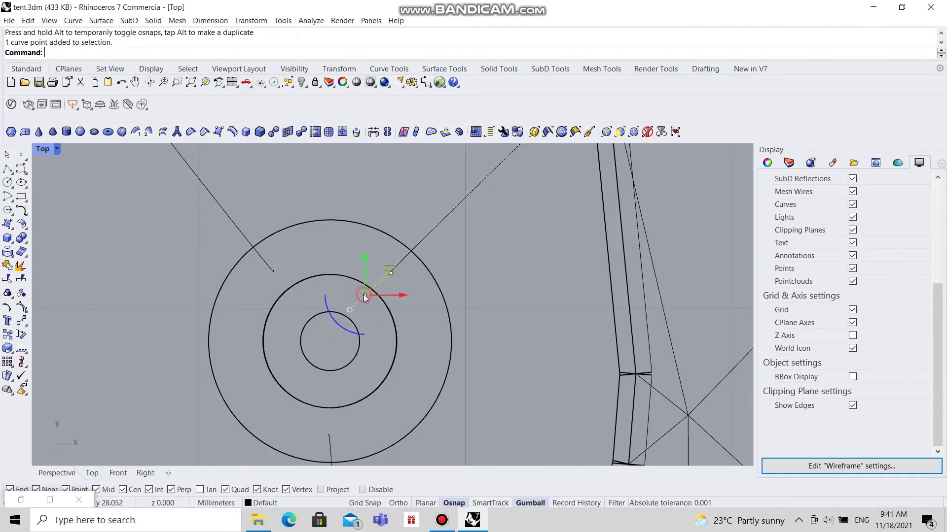
{"action": "left_click_drag", "start_coordinate": [364, 294], "coordinate": [371, 288]}
Show the lower cable's control points and snap its outer end onto the ring corner
{"action": "scroll", "coordinate": [367, 283], "scroll_direction": "down", "scroll_amount": 6}
{"action": "left_click", "coordinate": [356, 384]}
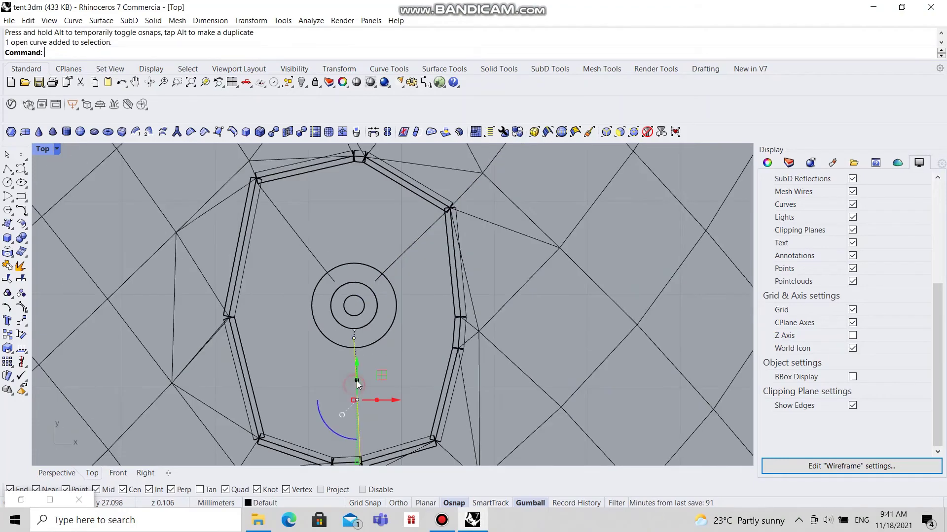
{"action": "key", "text": "F10"}
{"action": "scroll", "coordinate": [367, 350], "scroll_direction": "down", "scroll_amount": 5}
{"action": "scroll", "coordinate": [360, 410], "scroll_direction": "up", "scroll_amount": 5}
{"action": "scroll", "coordinate": [359, 409], "scroll_direction": "up", "scroll_amount": 5}
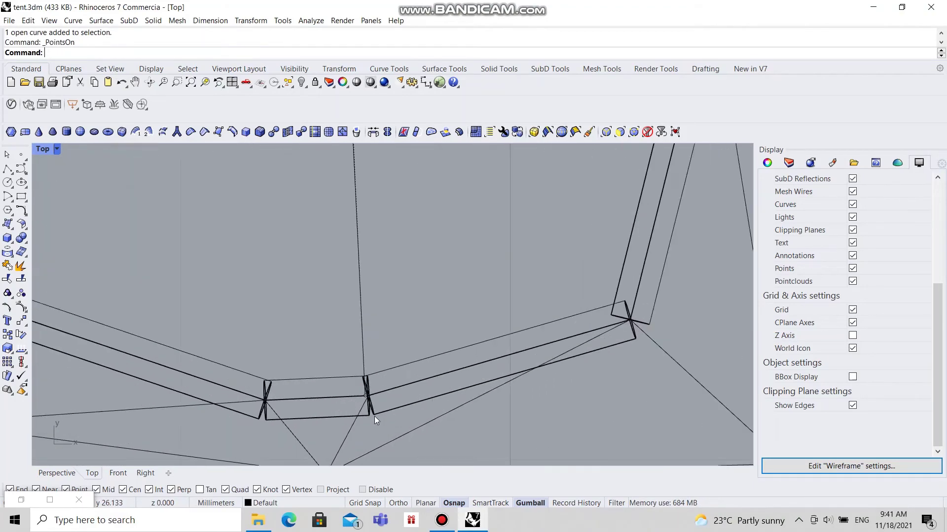
{"action": "scroll", "coordinate": [368, 401], "scroll_direction": "up", "scroll_amount": 5}
{"action": "left_click_drag", "start_coordinate": [365, 392], "coordinate": [376, 393]}
Snap the lower cable's inner end onto the middle circle and check the cables in Perspective
{"action": "scroll", "coordinate": [377, 394], "scroll_direction": "down", "scroll_amount": 5}
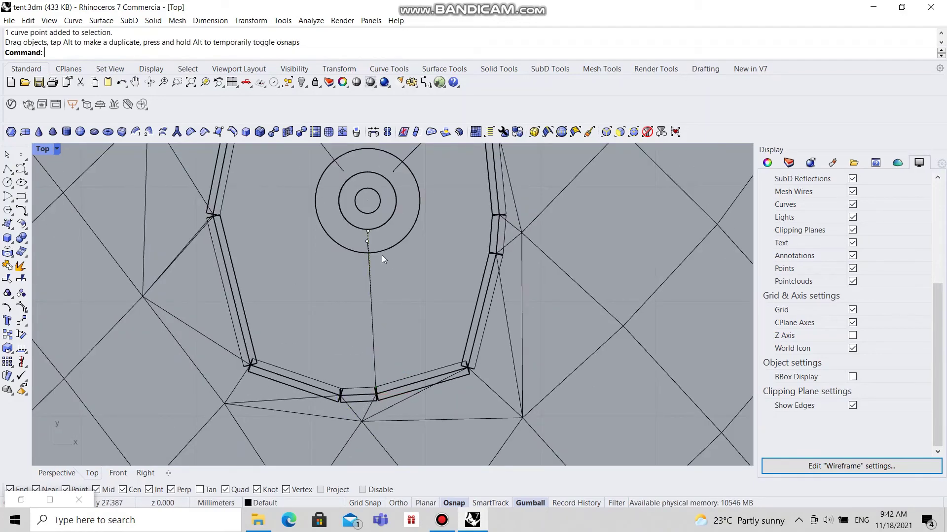
{"action": "scroll", "coordinate": [420, 235], "scroll_direction": "up", "scroll_amount": 3}
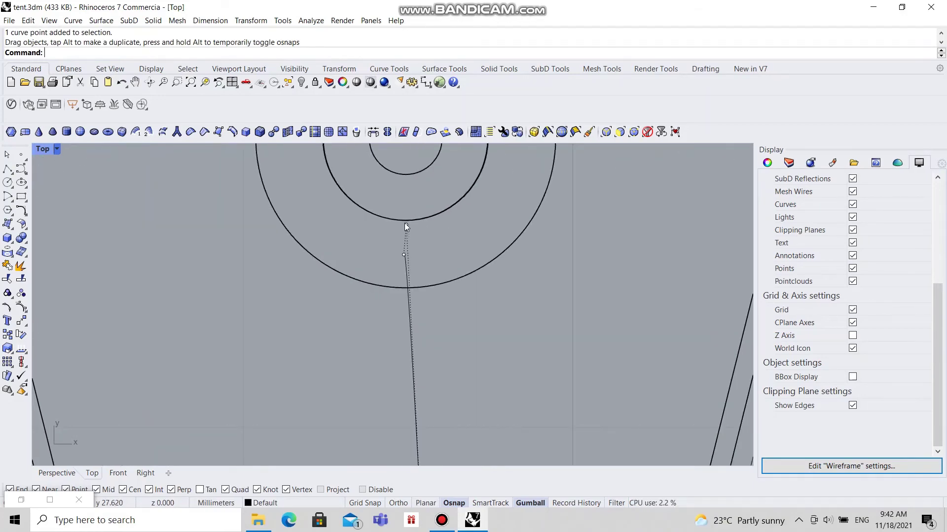
{"action": "left_click_drag", "start_coordinate": [405, 223], "coordinate": [405, 214]}
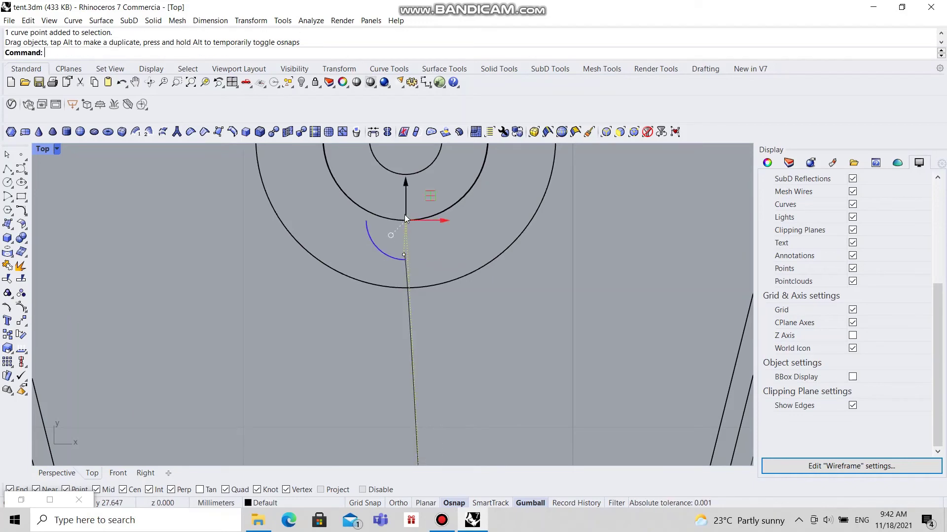
{"action": "left_click", "coordinate": [190, 409]}
{"action": "left_click", "coordinate": [57, 473]}
{"action": "right_click_drag", "start_coordinate": [446, 333], "coordinate": [486, 314]}
Show the mast-side cable's control points and raise its end point up to the mast cap
{"action": "scroll", "coordinate": [486, 315], "scroll_direction": "up", "scroll_amount": 2}
{"action": "left_click", "coordinate": [488, 311]}
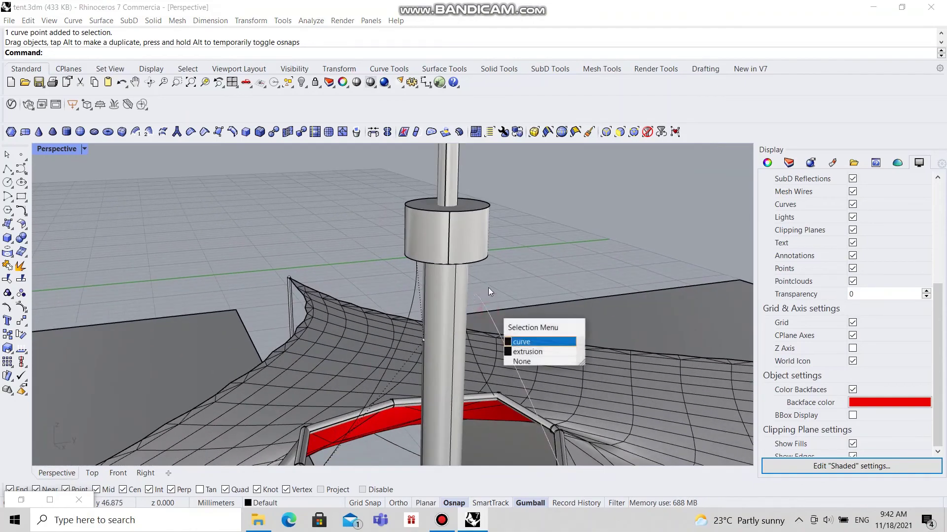
{"action": "left_click", "coordinate": [509, 331]}
{"action": "scroll", "coordinate": [509, 331], "scroll_direction": "down", "scroll_amount": 5}
{"action": "right_click_drag", "start_coordinate": [509, 331], "coordinate": [301, 315]}
{"action": "scroll", "coordinate": [239, 296], "scroll_direction": "up", "scroll_amount": 2}
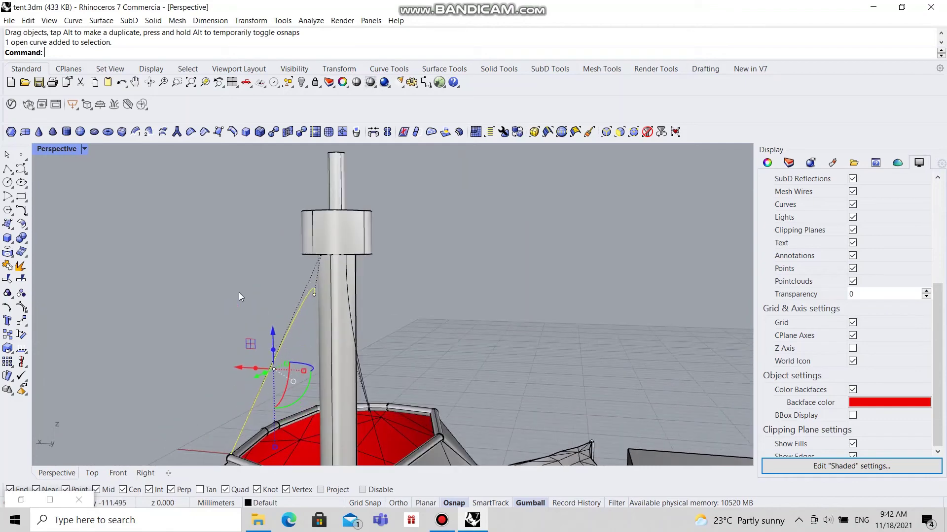
{"action": "key", "text": "F10"}
{"action": "left_click", "coordinate": [315, 295]}
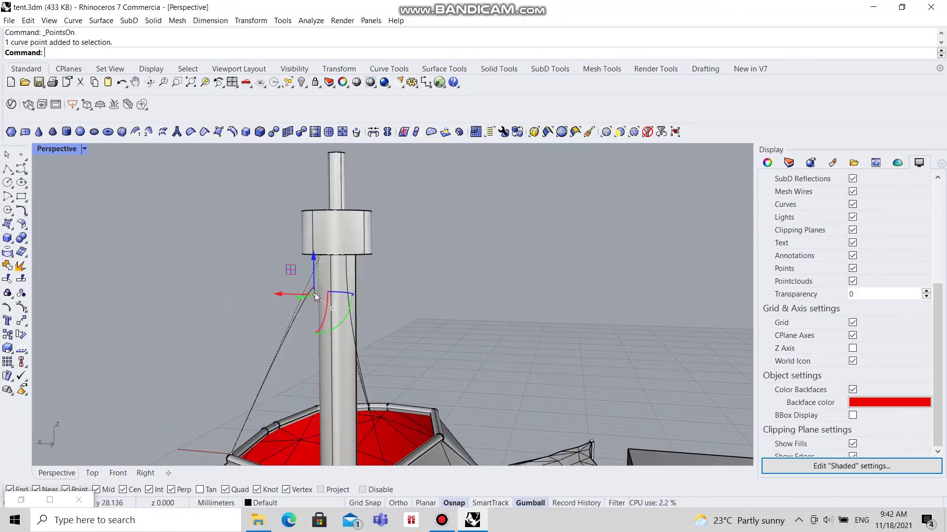
{"action": "left_click_drag", "start_coordinate": [315, 274], "coordinate": [315, 232]}
{"action": "right_click_drag", "start_coordinate": [315, 234], "coordinate": [512, 282]}
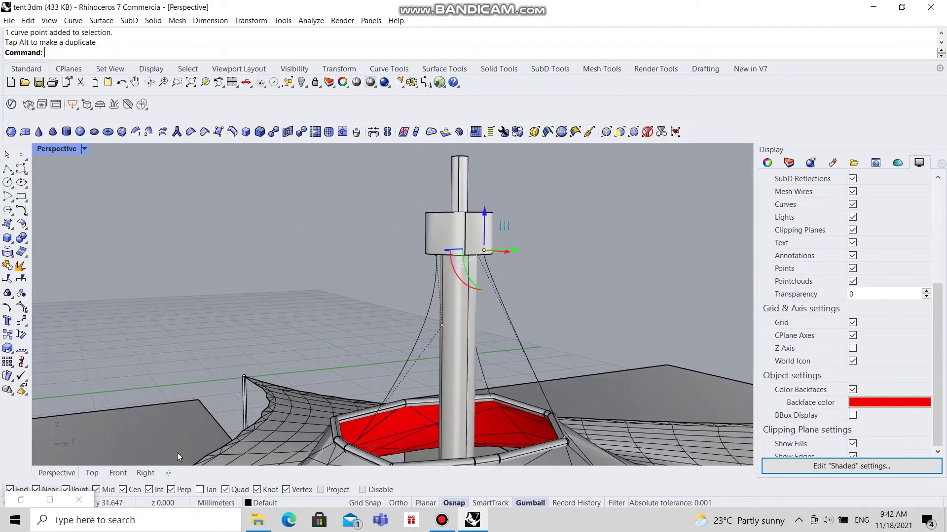
Lower the cable's control point near the cap in Front view, then return to Perspective
{"action": "left_click", "coordinate": [95, 474]}
{"action": "scroll", "coordinate": [373, 286], "scroll_direction": "down", "scroll_amount": 5}
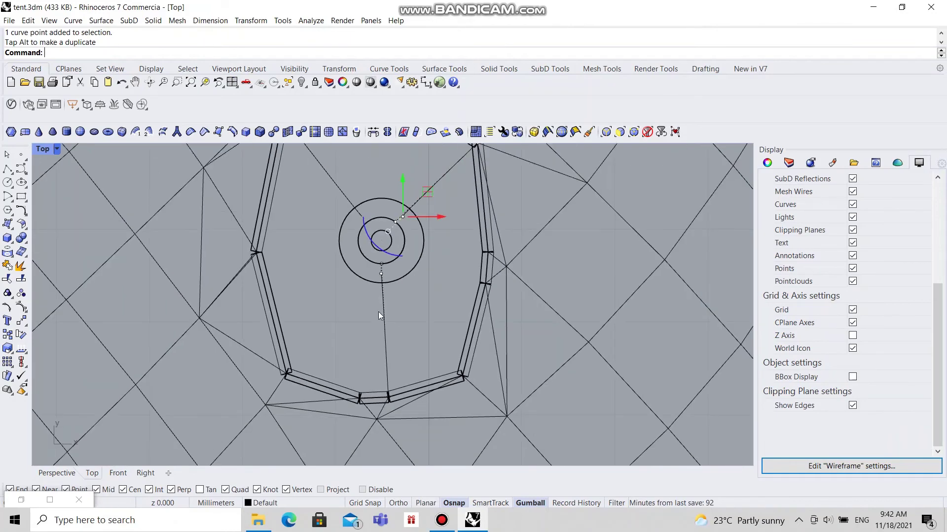
{"action": "scroll", "coordinate": [395, 201], "scroll_direction": "up", "scroll_amount": 8}
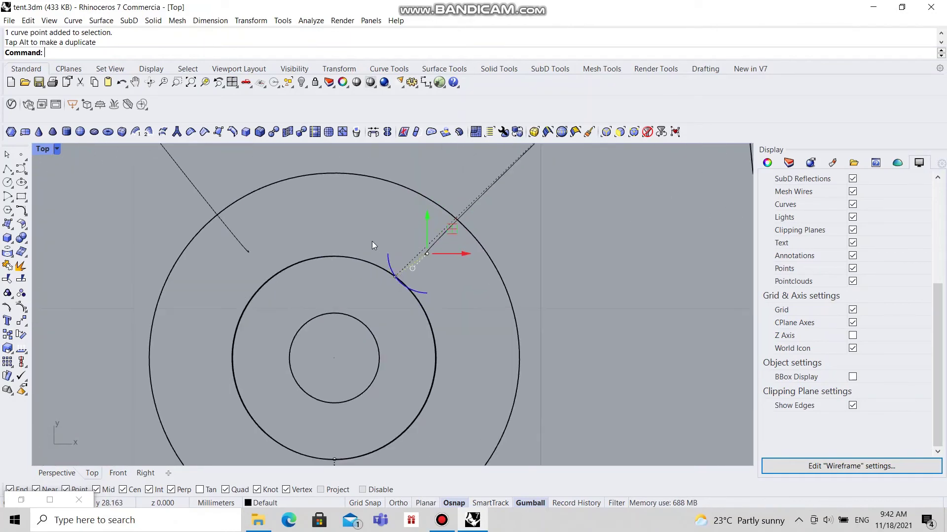
{"action": "left_click_drag", "start_coordinate": [371, 245], "coordinate": [413, 300]}
{"action": "left_click", "coordinate": [116, 471]}
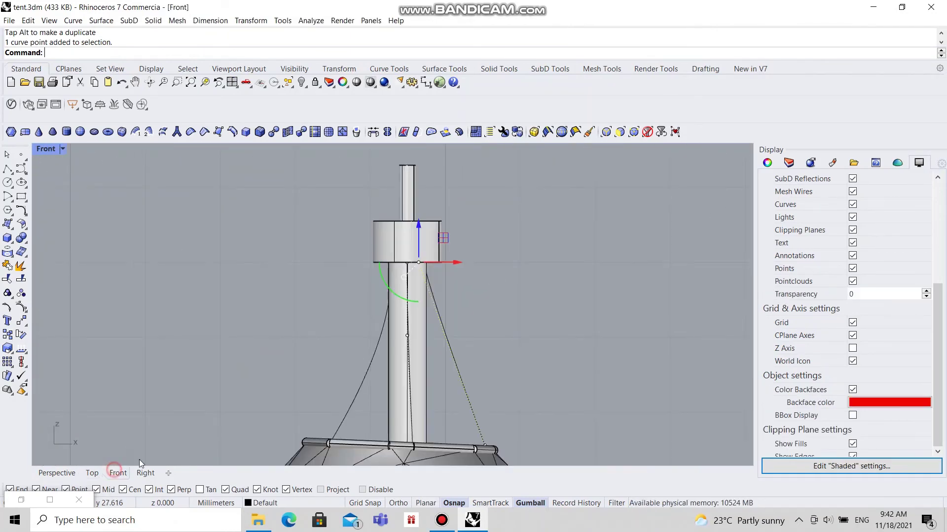
{"action": "left_click_drag", "start_coordinate": [421, 232], "coordinate": [427, 310]}
{"action": "right_click_drag", "start_coordinate": [517, 316], "coordinate": [447, 319]}
{"action": "key", "text": "Escape"}
{"action": "key", "text": "Escape"}
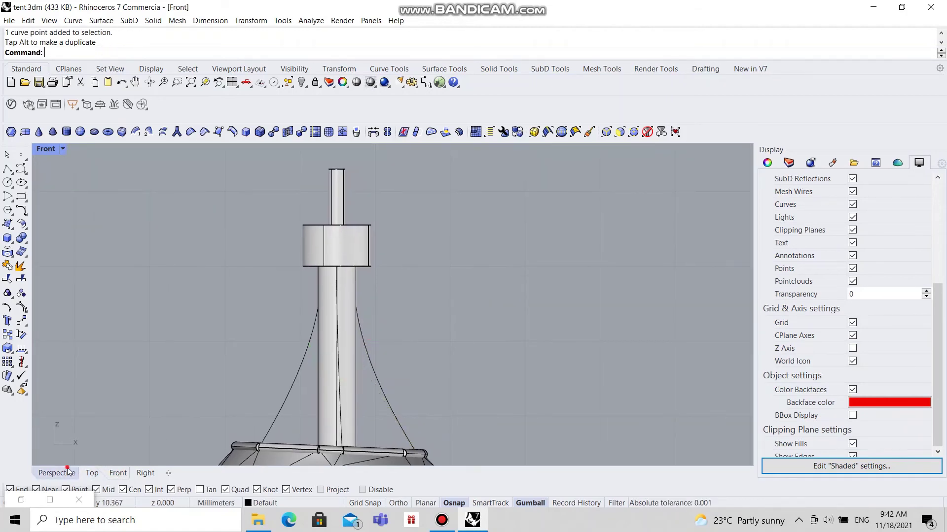
{"action": "left_click", "coordinate": [67, 471]}
{"action": "right_click_drag", "start_coordinate": [391, 306], "coordinate": [436, 303]}
Pipe the cable beside the mast at the default radius, then undo the too-thick pipe
{"action": "left_click", "coordinate": [427, 308]}
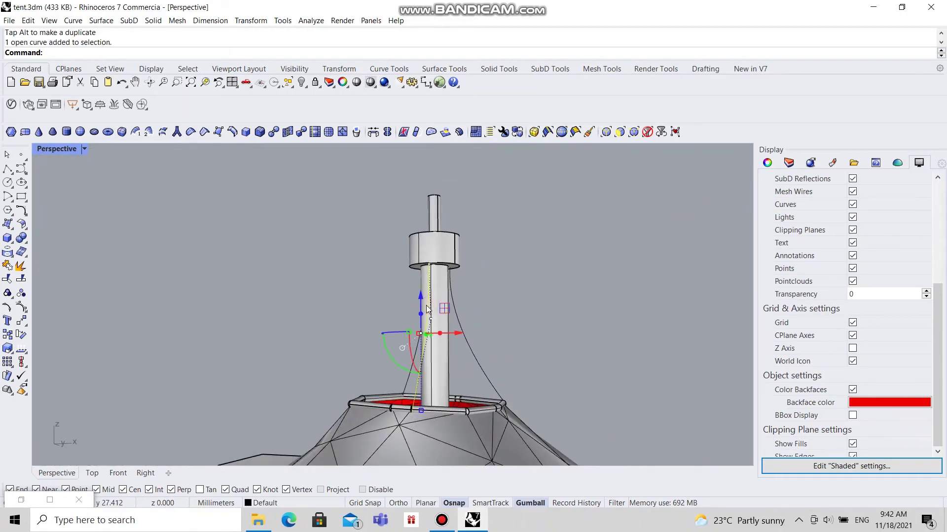
{"action": "type", "text": "Pipe"}
{"action": "key", "text": "Return"}
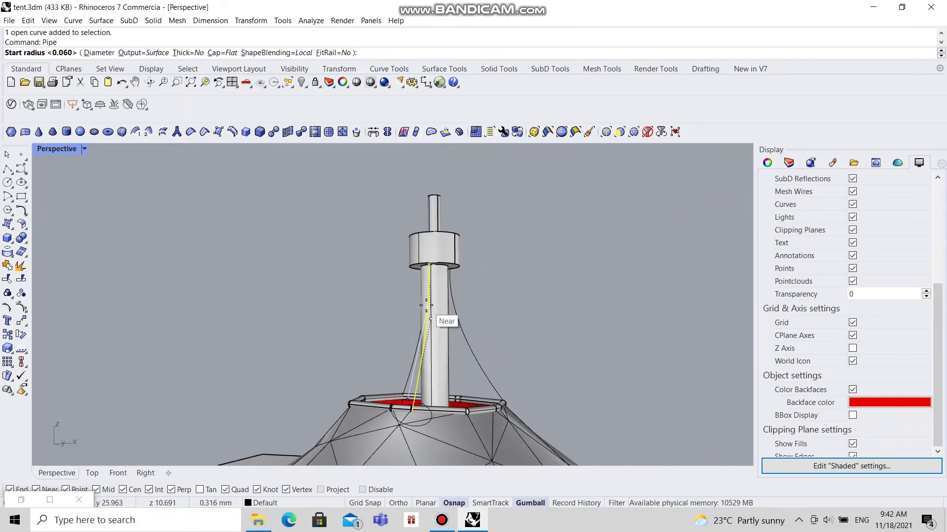
{"action": "key", "text": "Return"}
{"action": "key", "text": "Return"}
{"action": "right_click_drag", "start_coordinate": [382, 299], "coordinate": [434, 348]}
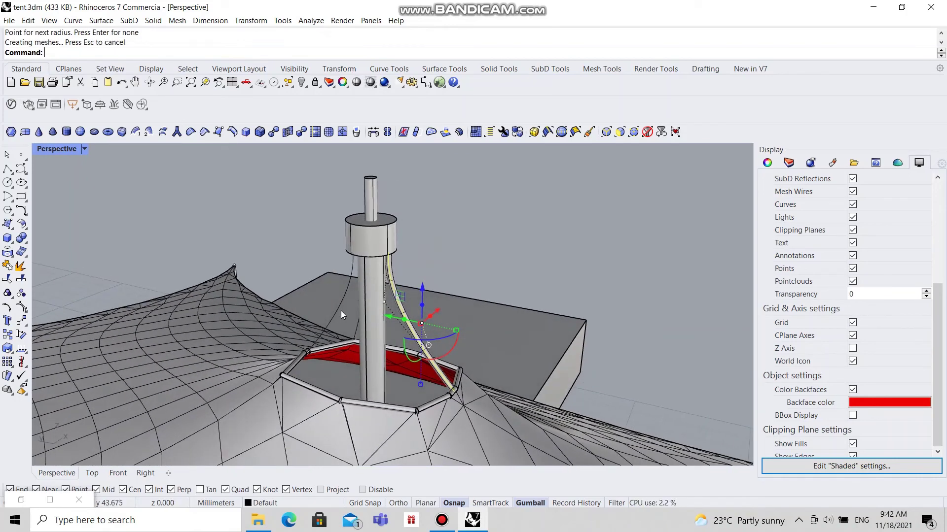
{"action": "key", "text": "ctrl+z"}
Rebuild the pipe on that cable with a 0.04 start and end radius
{"action": "key", "text": "Return"}
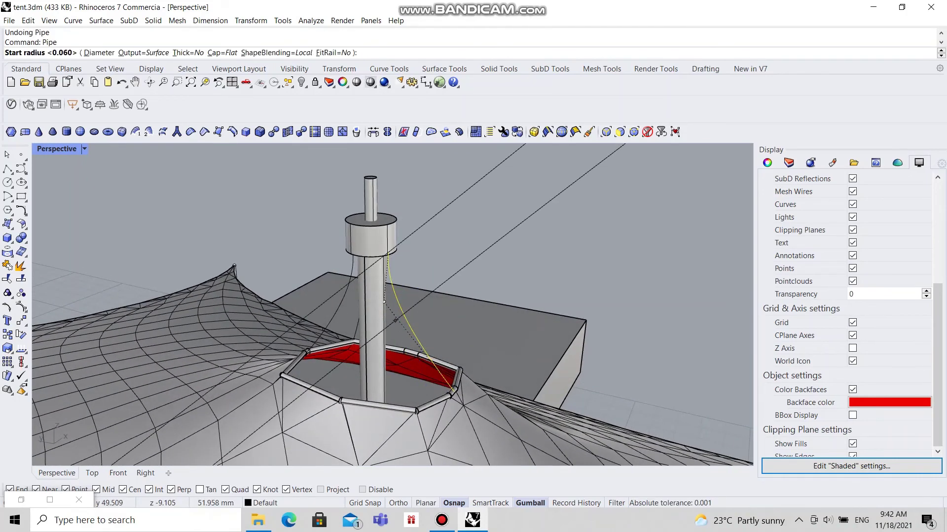
{"action": "type", "text": "0.04"}
{"action": "key", "text": "Return"}
{"action": "key", "text": "Return"}
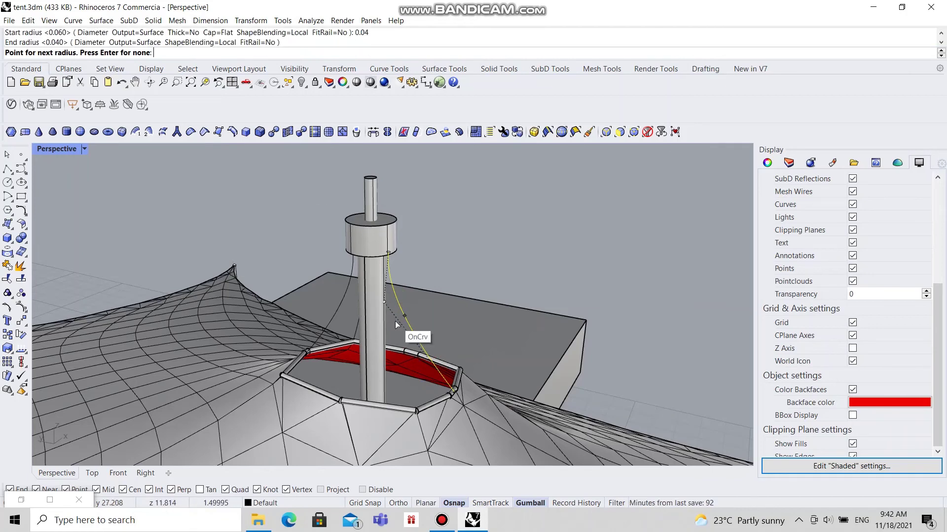
{"action": "key", "text": "Return"}
{"action": "right_click_drag", "start_coordinate": [358, 319], "coordinate": [429, 311]}
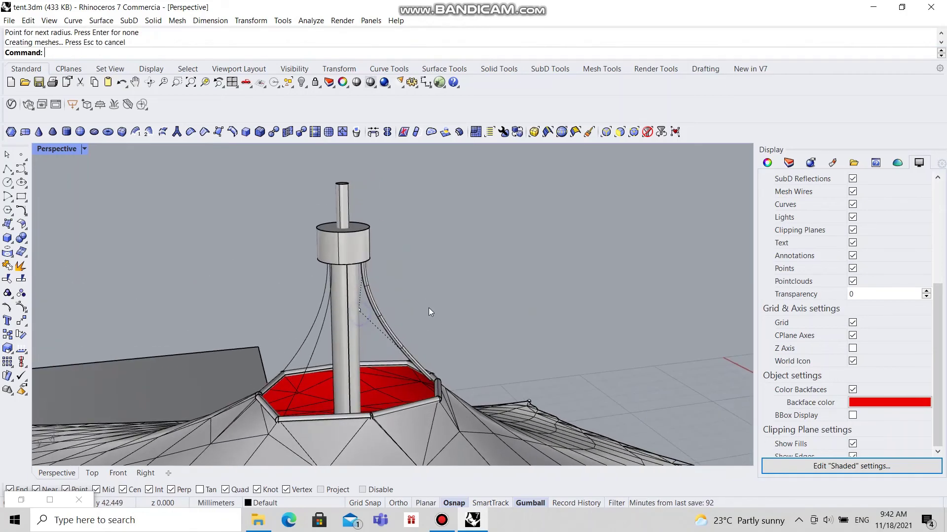
Pipe the remaining cable curves with the same 0.04 radius
{"action": "left_click", "coordinate": [318, 331]}
{"action": "key", "text": "Return"}
{"action": "key", "text": "Return"}
{"action": "key", "text": "Return"}
{"action": "key", "text": "Return"}
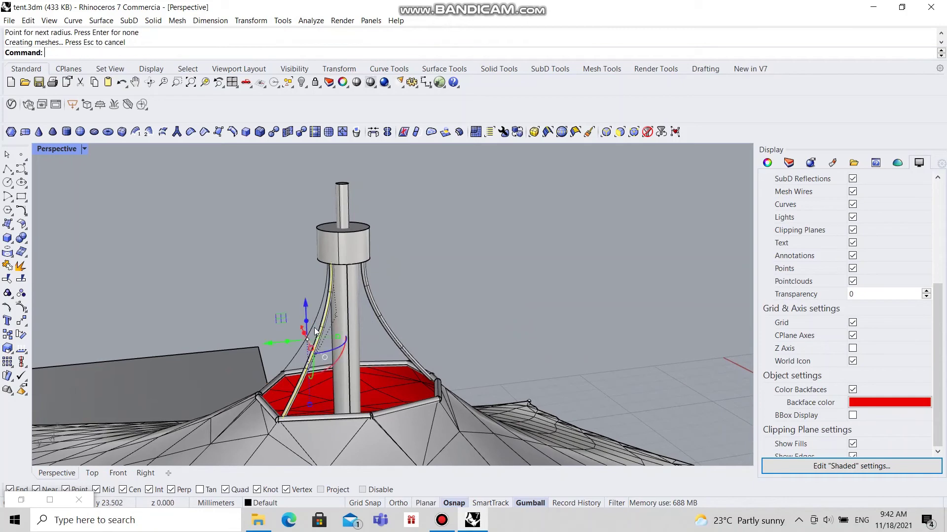
{"action": "left_click", "coordinate": [321, 323]}
{"action": "key", "text": "Delete"}
{"action": "left_click", "coordinate": [318, 323]}
{"action": "key", "text": "Return"}
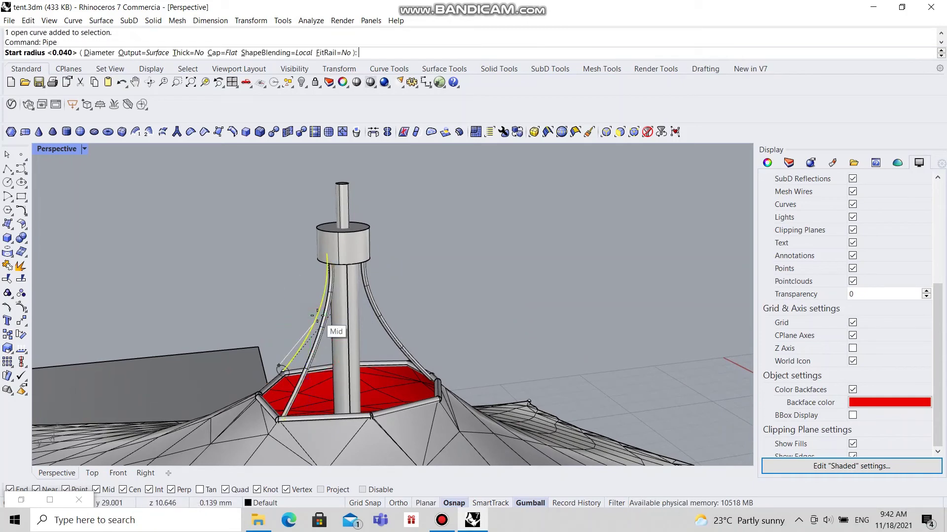
{"action": "key", "text": "Return"}
{"action": "key", "text": "Return"}
{"action": "key", "text": "Return"}
{"action": "right_click_drag", "start_coordinate": [351, 331], "coordinate": [273, 310]}
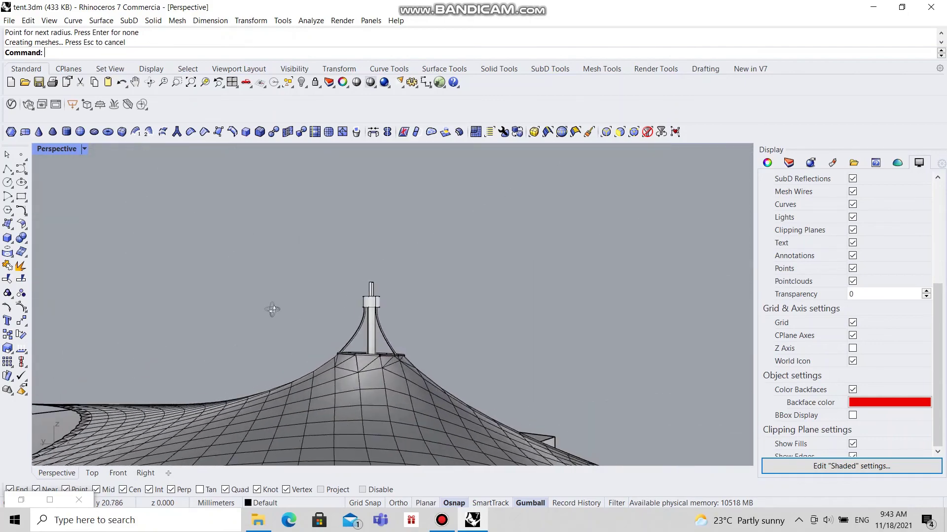
Orbit the Perspective view over the whole tent and set its display mode to Rendered
{"action": "scroll", "coordinate": [274, 267], "scroll_direction": "down", "scroll_amount": 8}
{"action": "right_click_drag", "start_coordinate": [274, 268], "coordinate": [345, 341]}
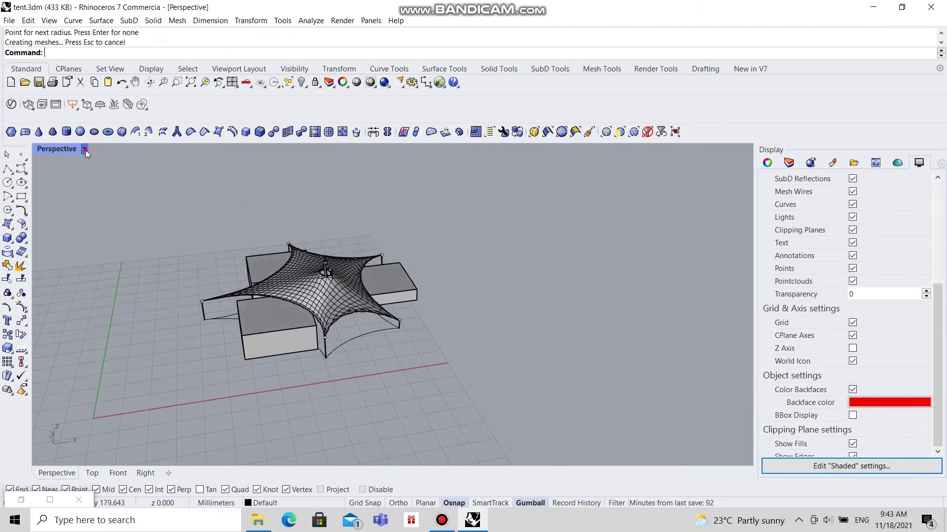
{"action": "left_click", "coordinate": [84, 150]}
{"action": "left_click", "coordinate": [110, 169]}
{"action": "right_click_drag", "start_coordinate": [218, 257], "coordinate": [295, 230]}
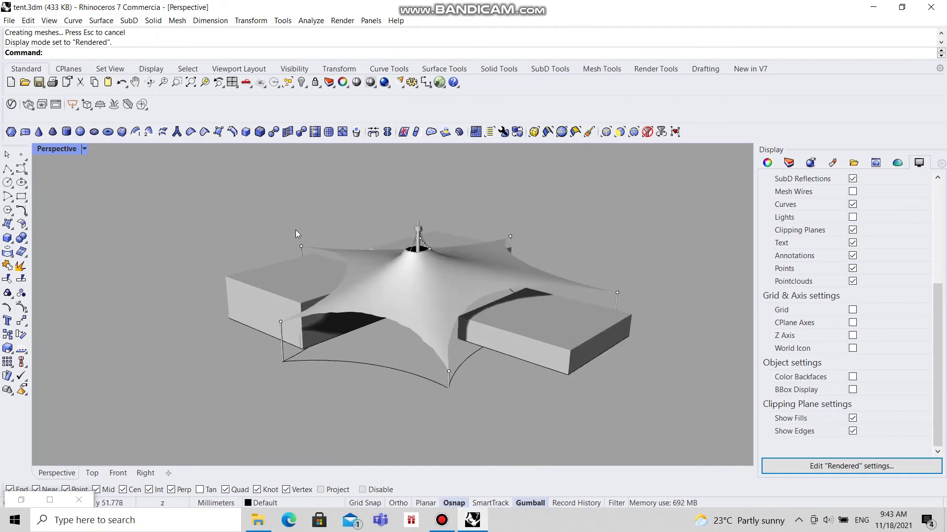
{"action": "right_click_drag", "start_coordinate": [333, 315], "coordinate": [237, 323]}
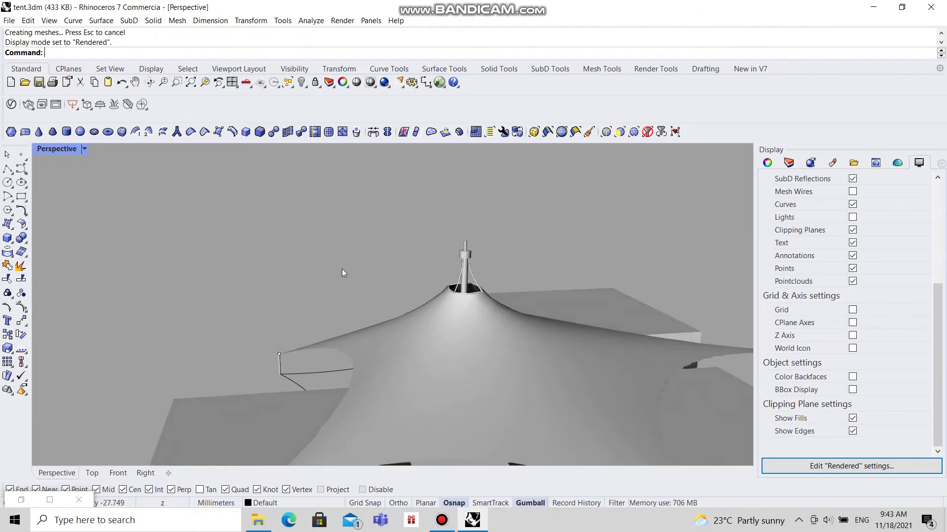
Select the loose points at the tent's left, right and far corners, excluding the membrane mesh
{"action": "scroll", "coordinate": [342, 268], "scroll_direction": "down", "scroll_amount": 7}
{"action": "right_click_drag", "start_coordinate": [386, 282], "coordinate": [327, 285]}
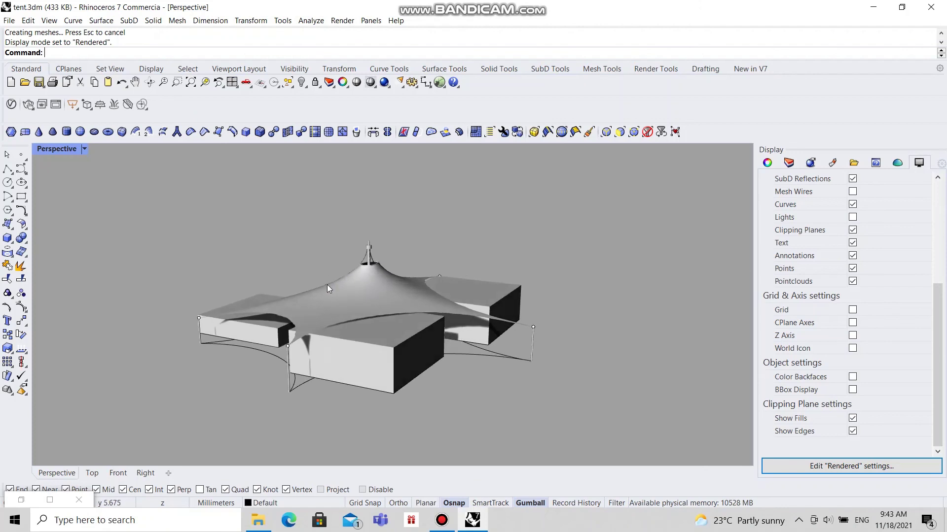
{"action": "left_click", "coordinate": [199, 318]}
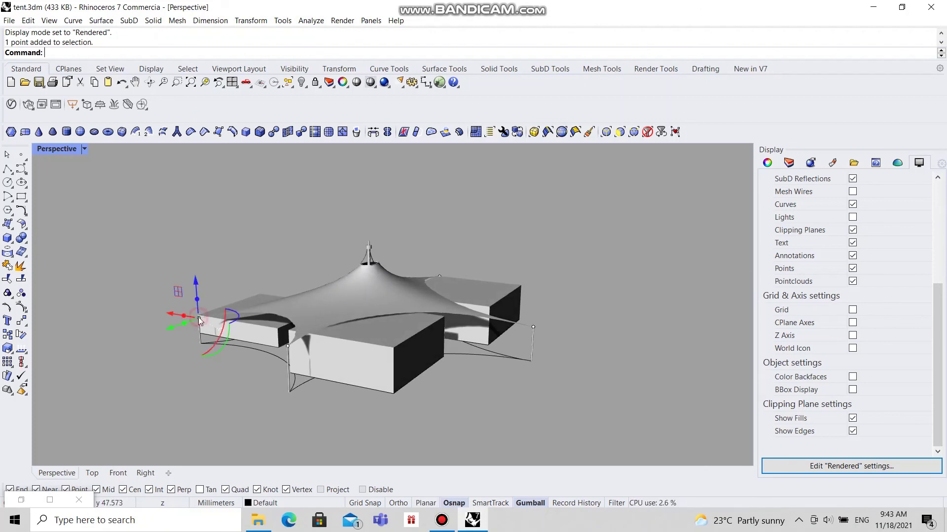
{"action": "left_click", "coordinate": [287, 345], "text": "shift"}
{"action": "left_click", "coordinate": [534, 326], "text": "shift"}
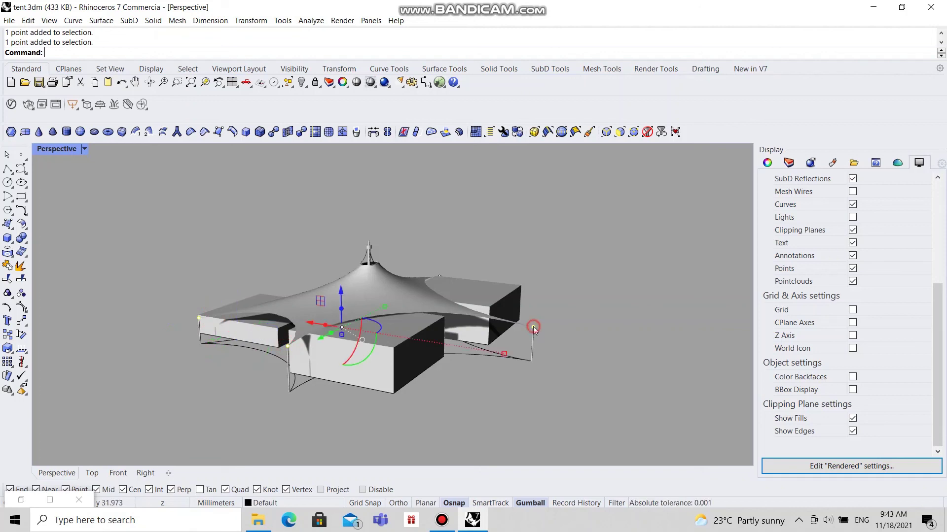
{"action": "right_click_drag", "start_coordinate": [425, 252], "coordinate": [425, 269]}
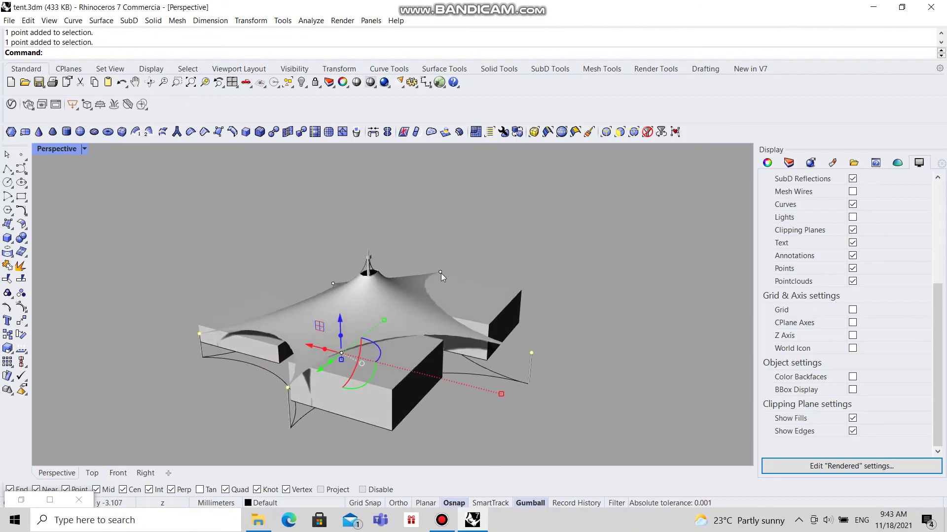
{"action": "left_click", "coordinate": [440, 271], "text": "shift"}
{"action": "left_click", "coordinate": [331, 283], "text": "shift"}
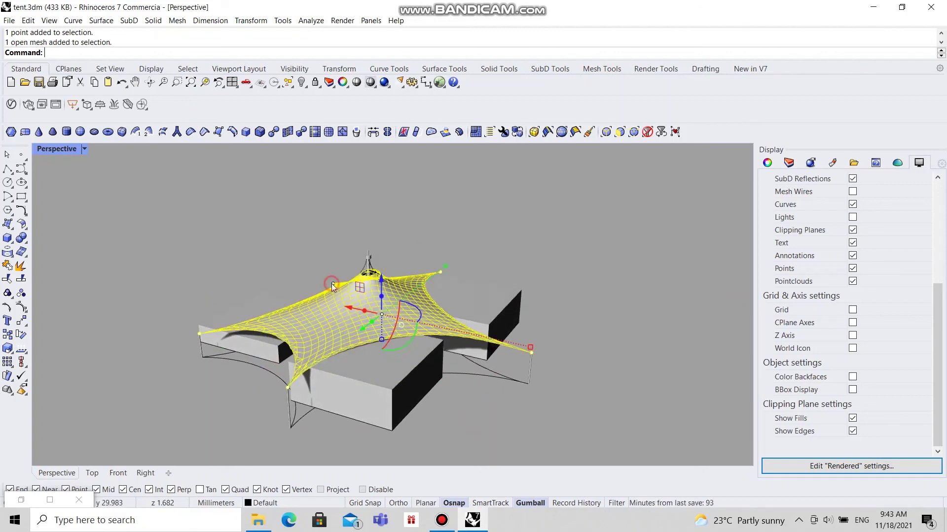
{"action": "left_click", "coordinate": [321, 339], "text": "ctrl"}
Add the back corner point, drop the mesh from the selection, and hide the selected points
{"action": "right_click_drag", "start_coordinate": [326, 299], "coordinate": [341, 309]}
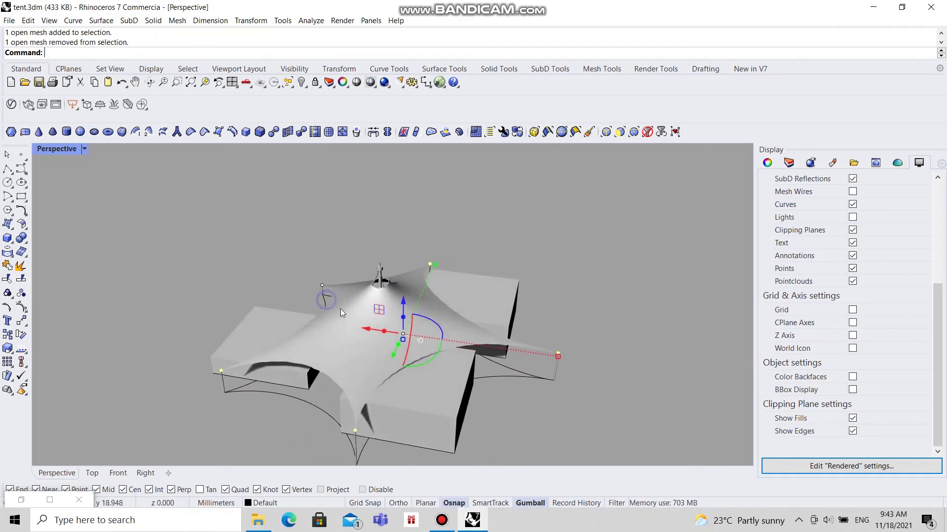
{"action": "left_click", "coordinate": [321, 286], "text": "shift"}
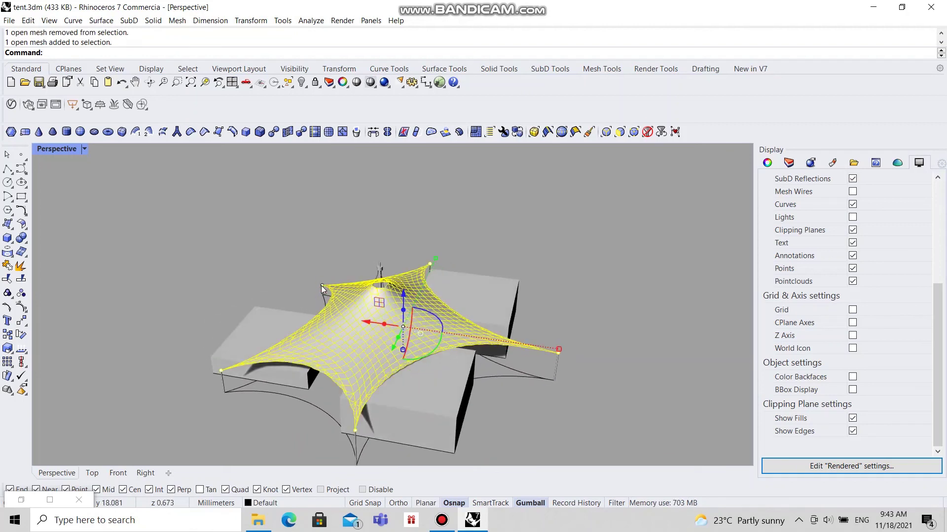
{"action": "left_click", "coordinate": [321, 285], "text": "shift"}
{"action": "left_click", "coordinate": [346, 341], "text": "ctrl"}
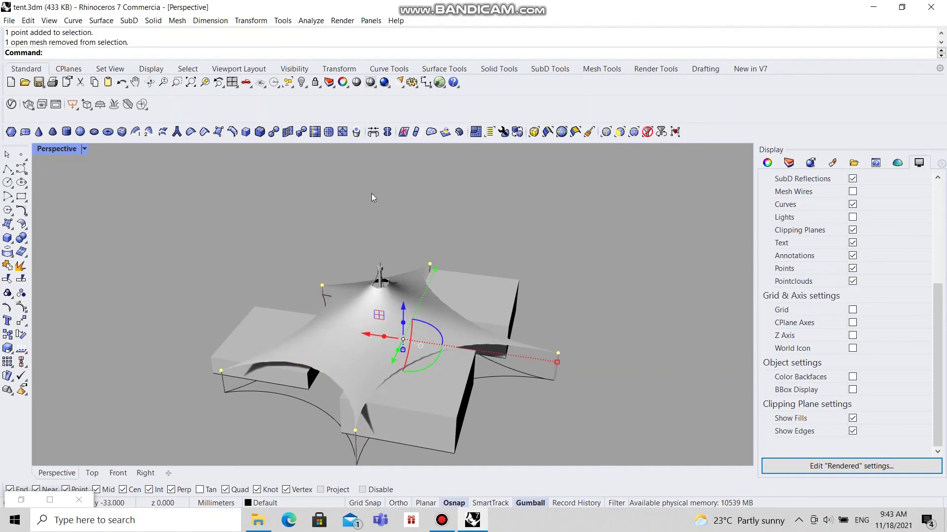
{"action": "left_click", "coordinate": [301, 82]}
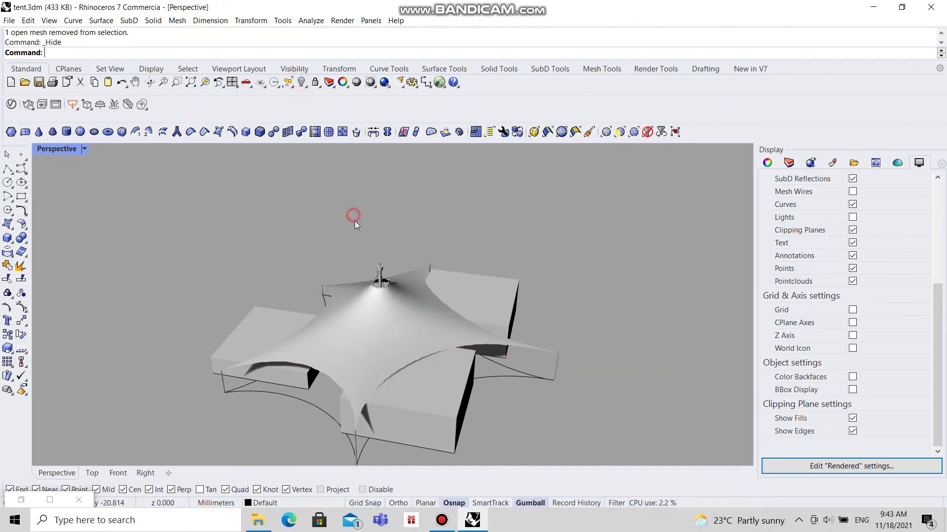
{"action": "mouse_move", "coordinate": [354, 221]}
{"action": "right_mouse_down"}
{"action": "mouse_move", "coordinate": [386, 263]}
{"action": "mouse_move", "coordinate": [315, 236]}
{"action": "mouse_move", "coordinate": [320, 248]}
{"action": "mouse_move", "coordinate": [334, 249]}
{"action": "mouse_move", "coordinate": [353, 317]}
{"action": "right_mouse_up"}
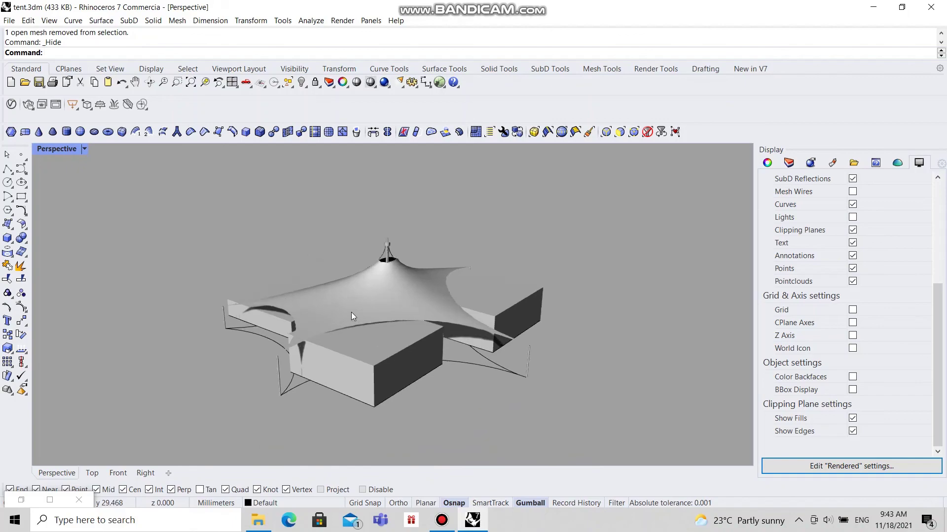